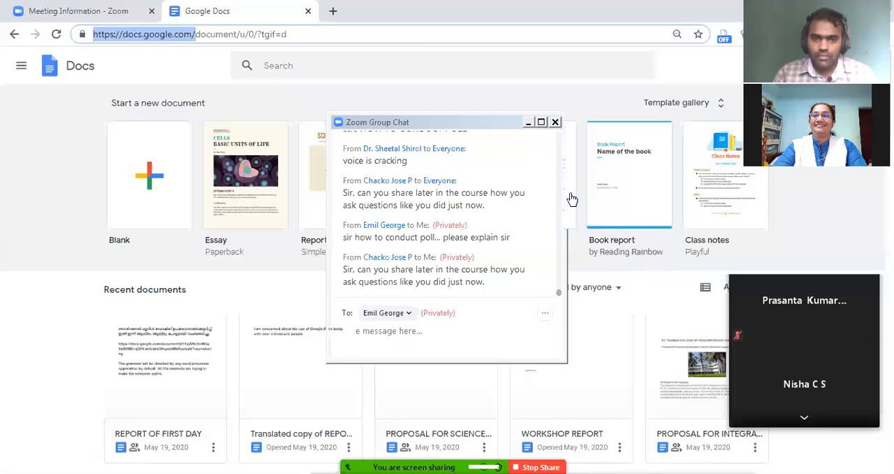
# Switch from the Google Docs home page to the Google Sheets home page.
pyautogui.click(54, 81)
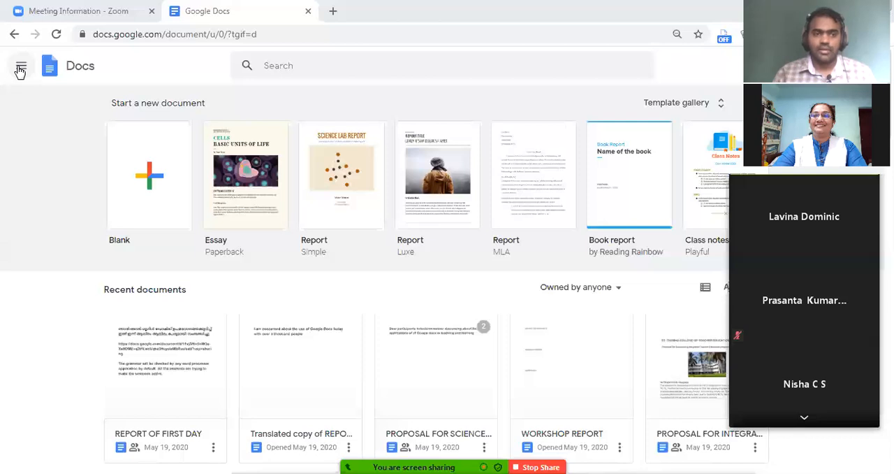
pyautogui.click(20, 68)
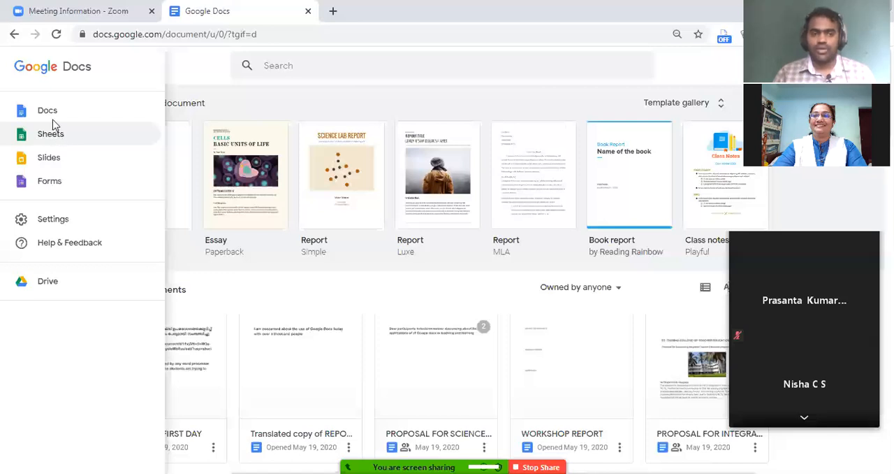
pyautogui.click(72, 185)
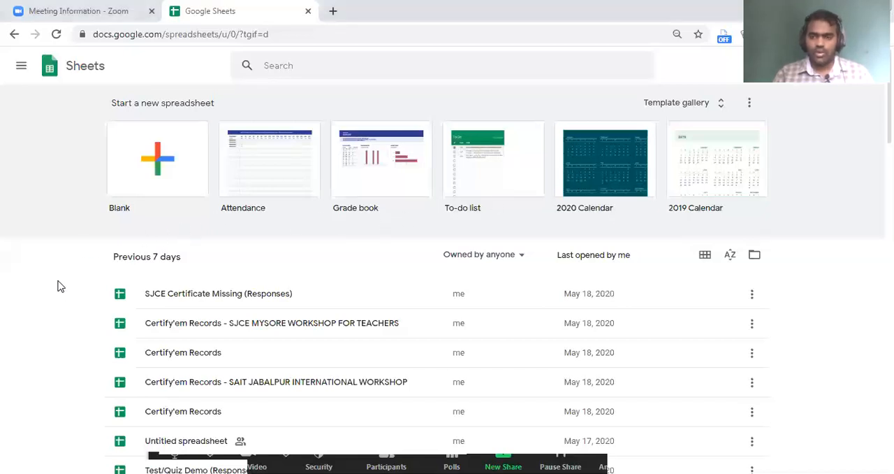
# Look through the list of existing spreadsheets and create a new blank spreadsheet.
pyautogui.scroll(-3, 59, 287)
pyautogui.scroll(-5, 60, 286)
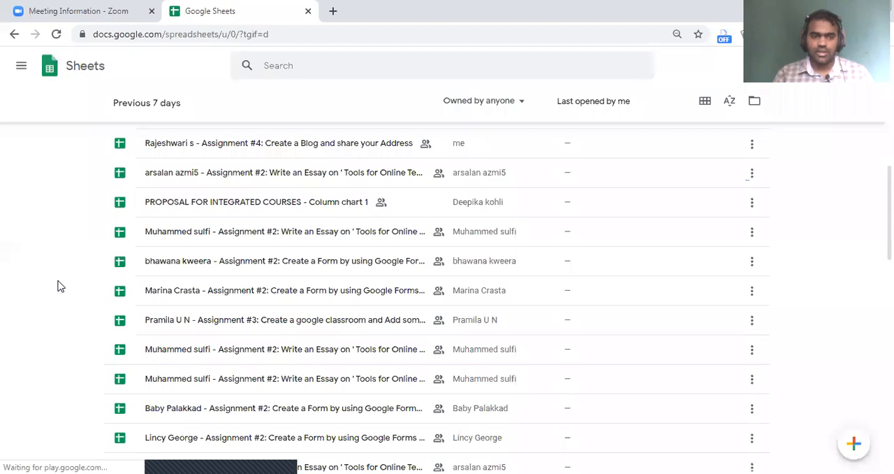
pyautogui.scroll(-5, 59, 286)
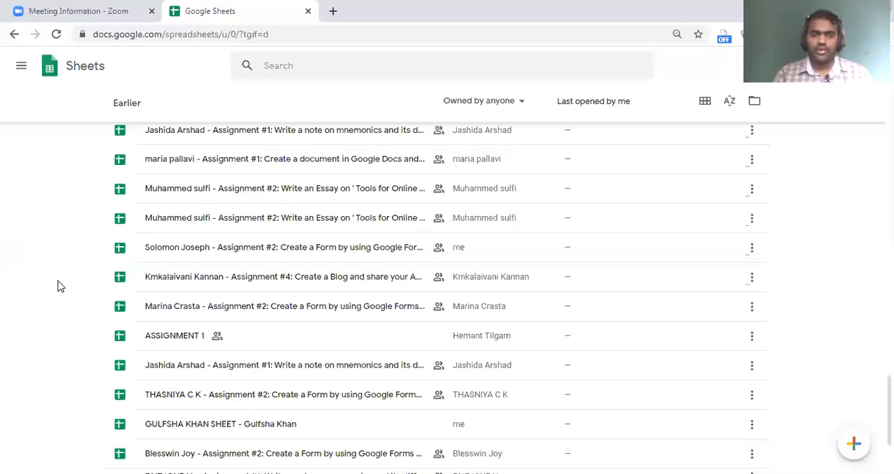
pyautogui.scroll(-2, 59, 286)
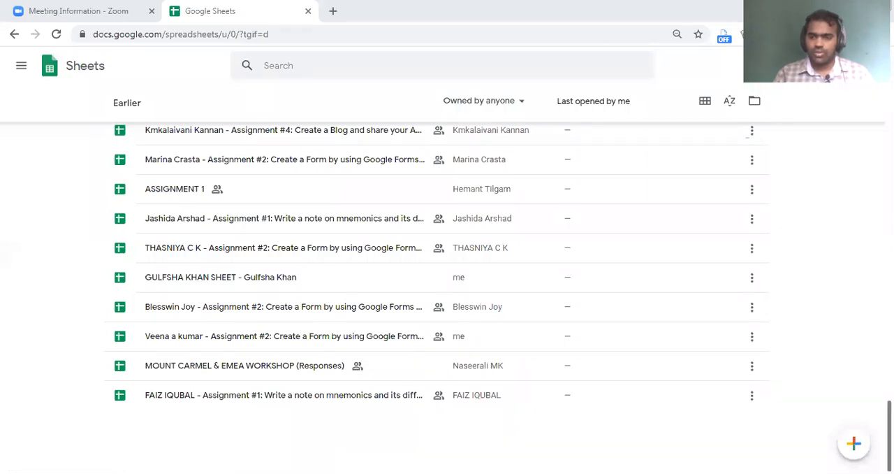
pyautogui.moveTo(889, 435); pyautogui.dragTo(890, 88)
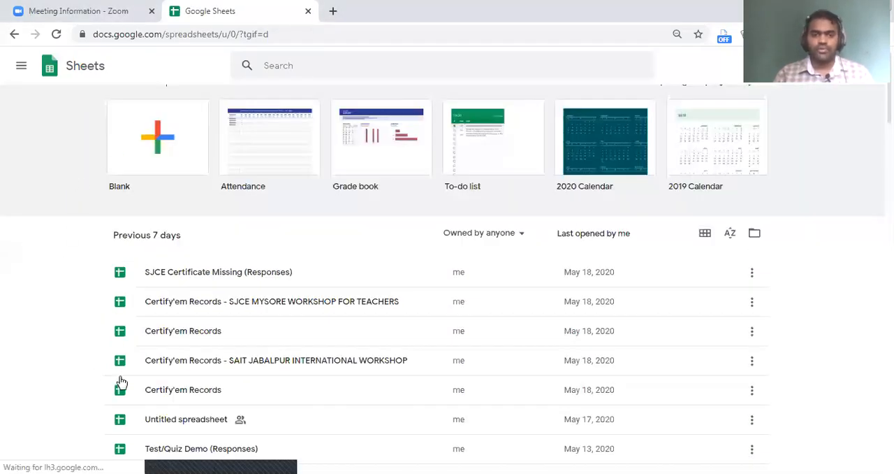
pyautogui.click(116, 307)
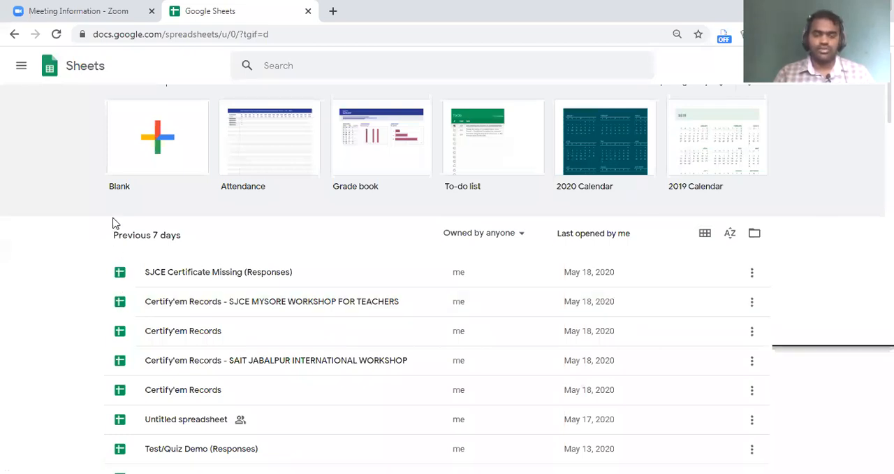
pyautogui.click(146, 155)
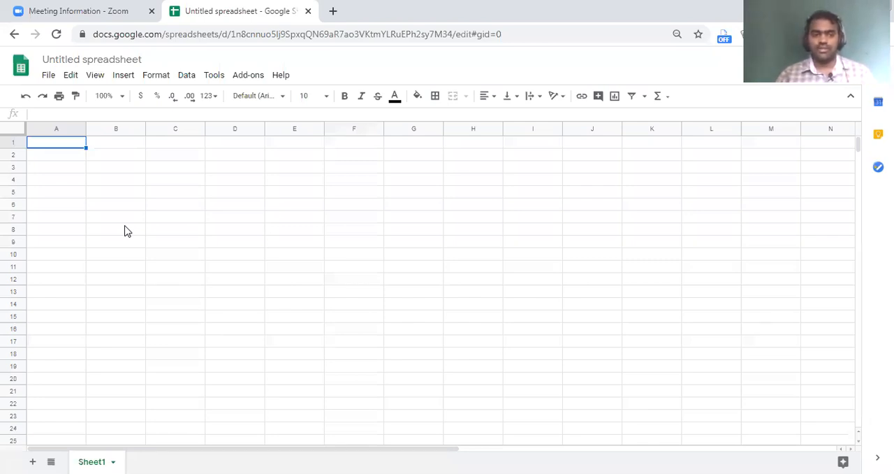
# Rename the untitled spreadsheet as ATTENDANCE DEMO.
pyautogui.click(218, 207)
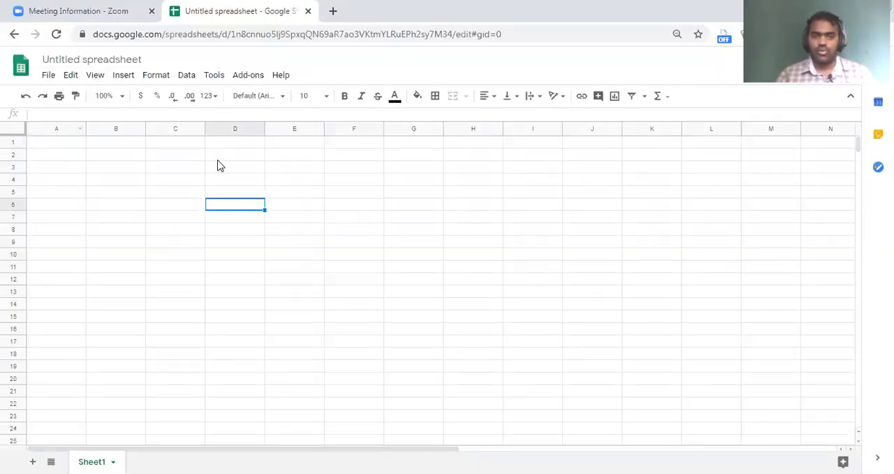
pyautogui.click(119, 59)
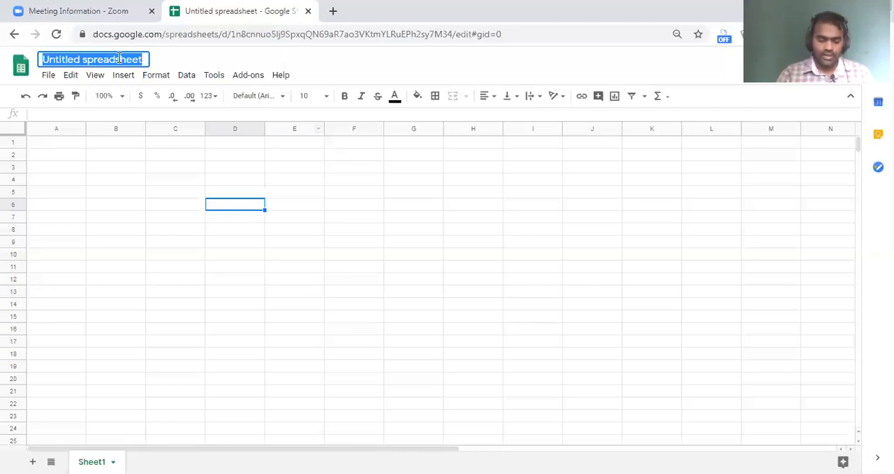
pyautogui.write('ATTENDANCE DEMO')
# Enter the sheet title ATTENDANCE SHEET (MAY 2020) in cell E2.
pyautogui.click(313, 156)
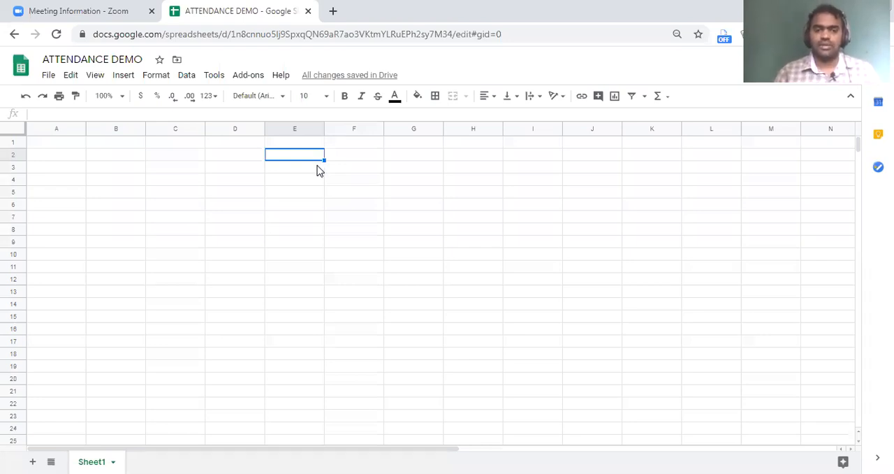
pyautogui.write('ATTENDANC')
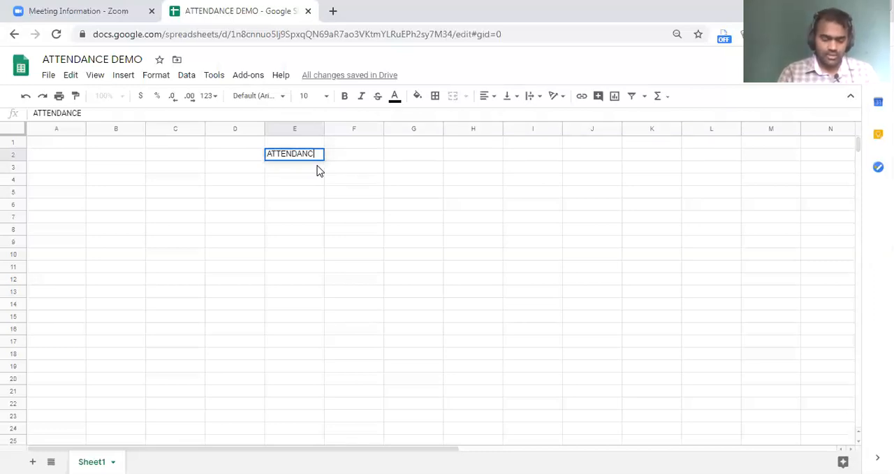
pyautogui.write('E S')
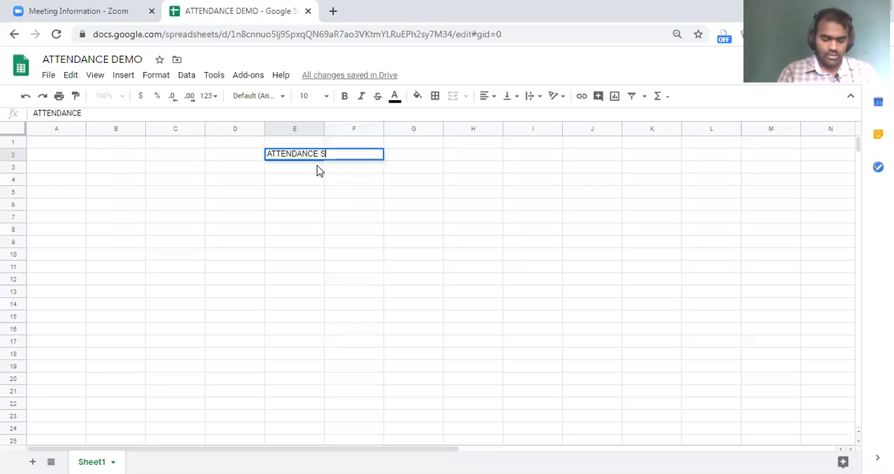
pyautogui.write('HEET')
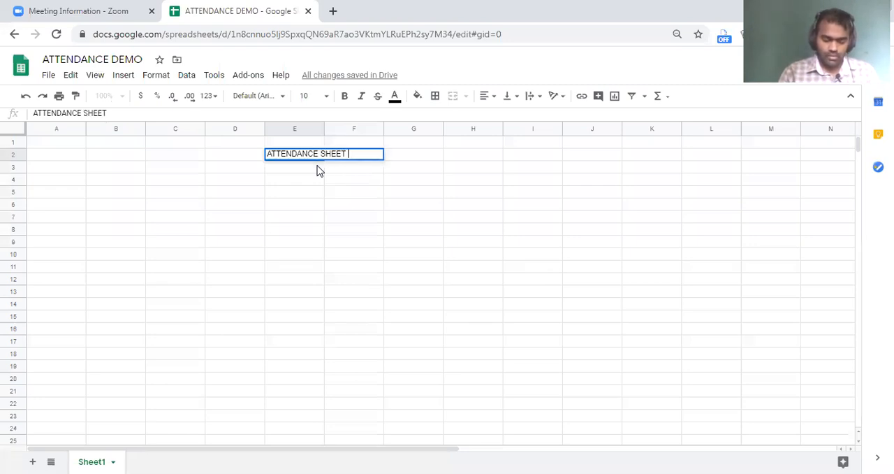
pyautogui.write(' (MAY 2020')
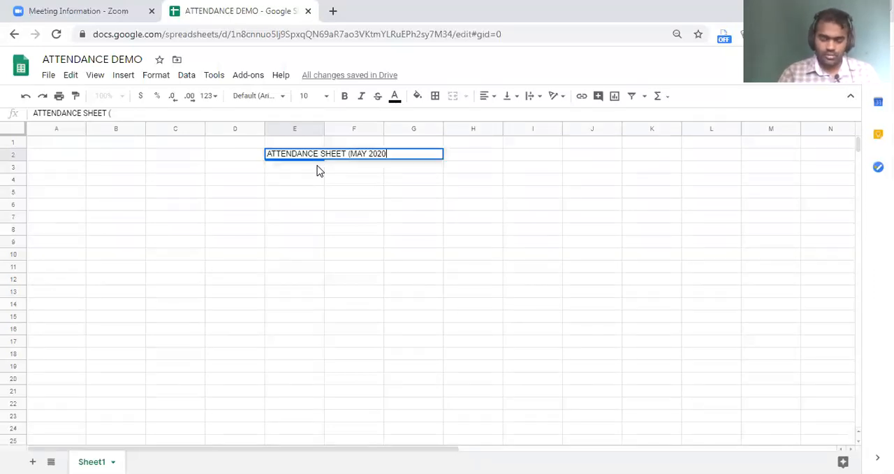
pyautogui.write(')')
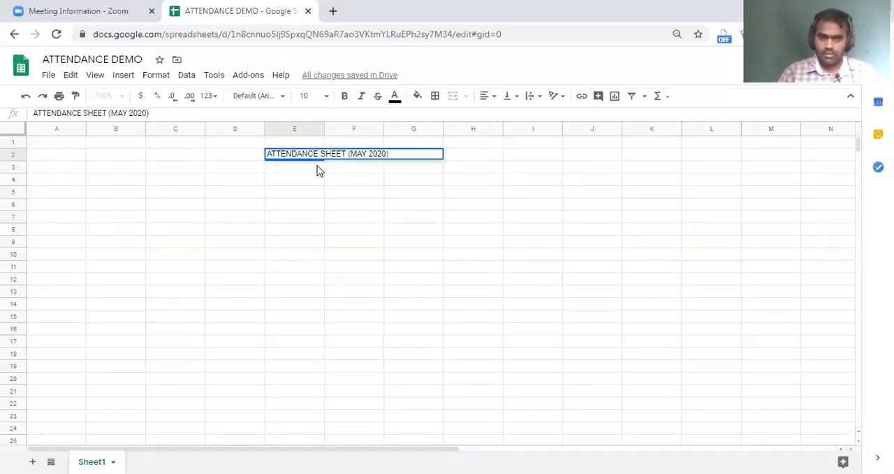
# Insert the word CONSOLIDATED in front of the title in cell E2.
pyautogui.press('Home')
pyautogui.doubleClick(311, 154)
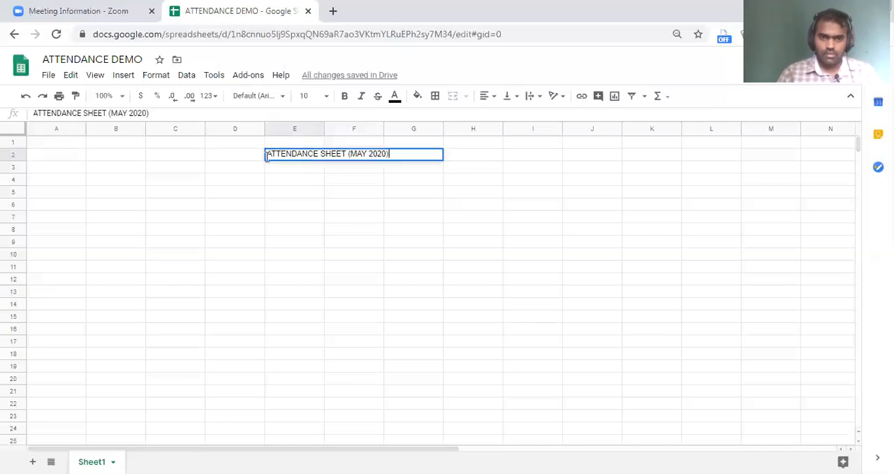
pyautogui.write('CONSOL')
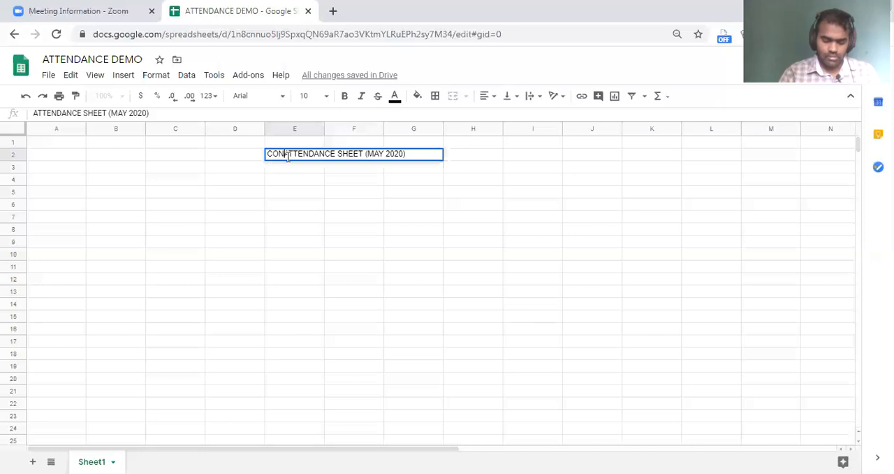
pyautogui.write('IDATED')
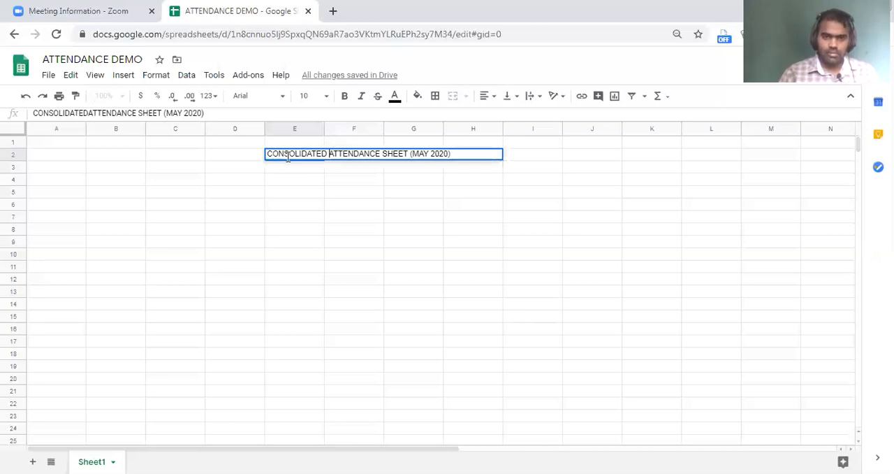
# Make the title across cells E2 to G2 bold.
pyautogui.click(283, 157)
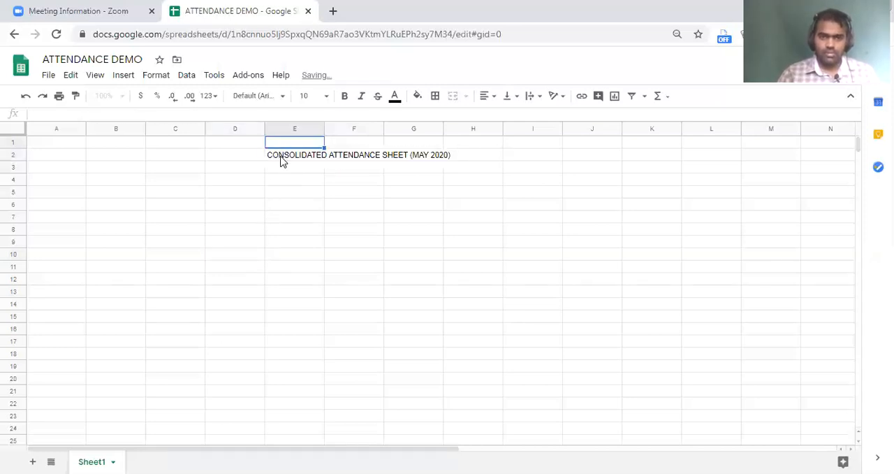
pyautogui.keyDown('shift'); pyautogui.click(442, 158); pyautogui.keyUp('shift')
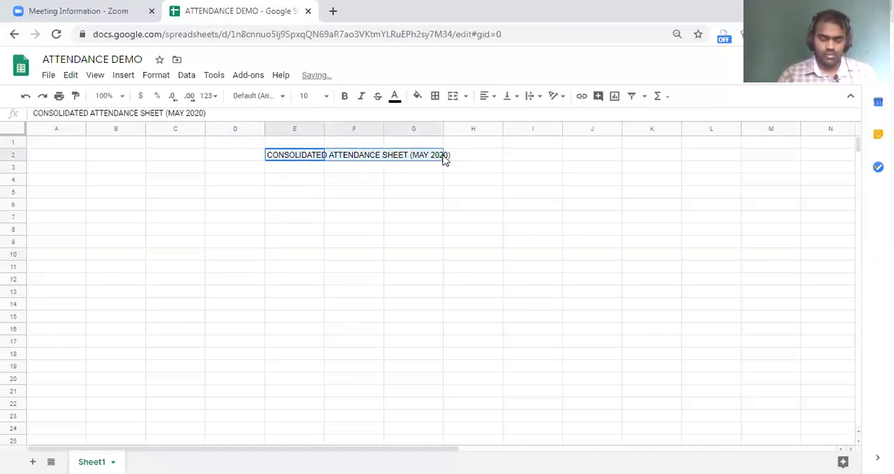
pyautogui.hotkey('ctrl', 'b')
pyautogui.click(446, 232)
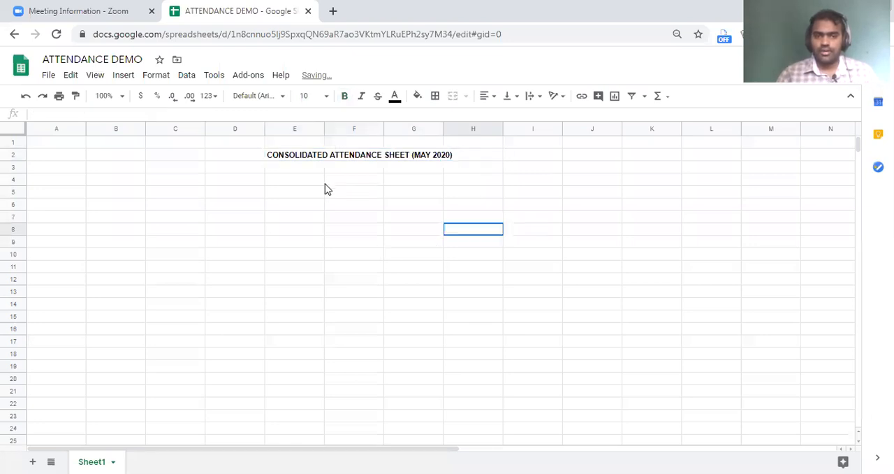
# Enter the subtitle BED. 2020-2021 BATCH in cell E3 under the title.
pyautogui.click(290, 171)
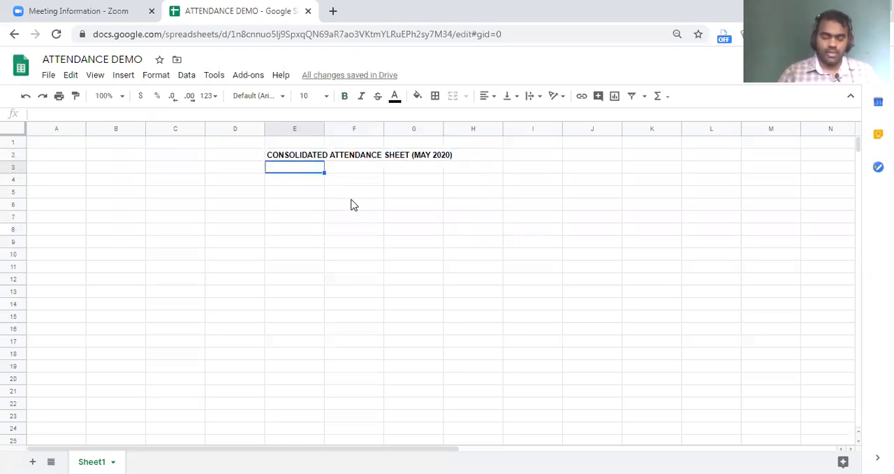
pyautogui.write('BED.')
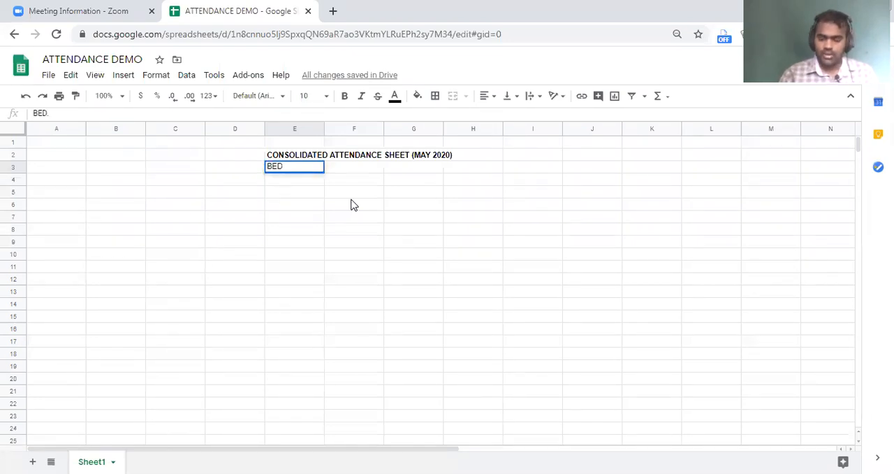
pyautogui.write(' 2020-2')
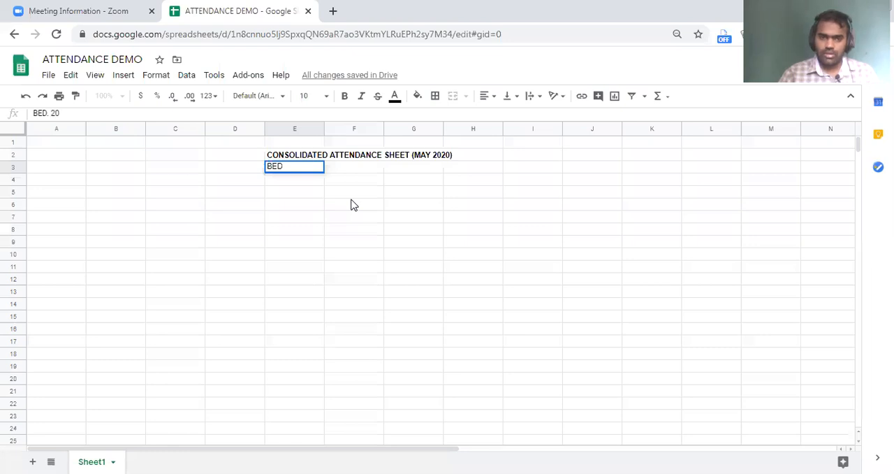
pyautogui.write('0201')
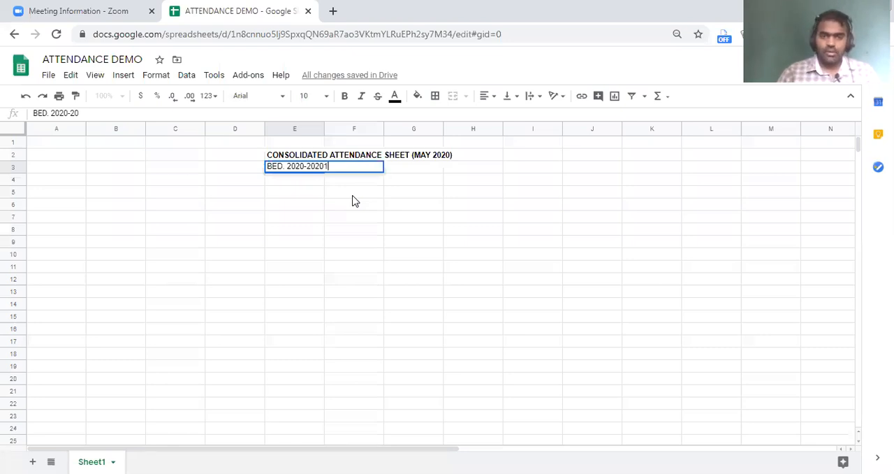
pyautogui.click(353, 195)
# Enter the headings Sl in A5 and Name of the student in B5, and widen column B to fit the student names.
pyautogui.click(91, 194)
pyautogui.click(76, 195)
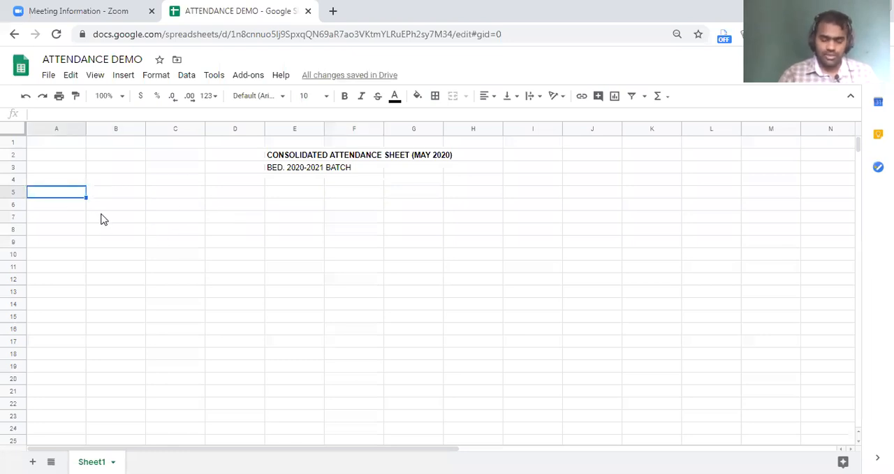
pyautogui.write('Sl')
pyautogui.click(119, 189)
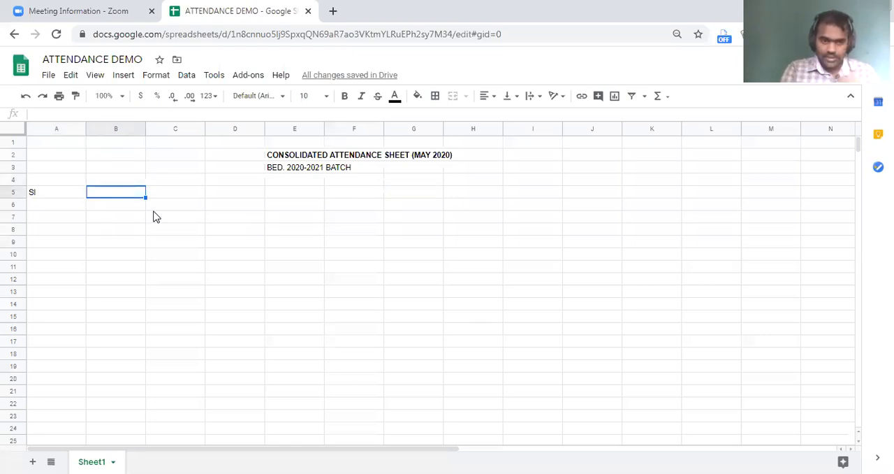
pyautogui.write('Studen')
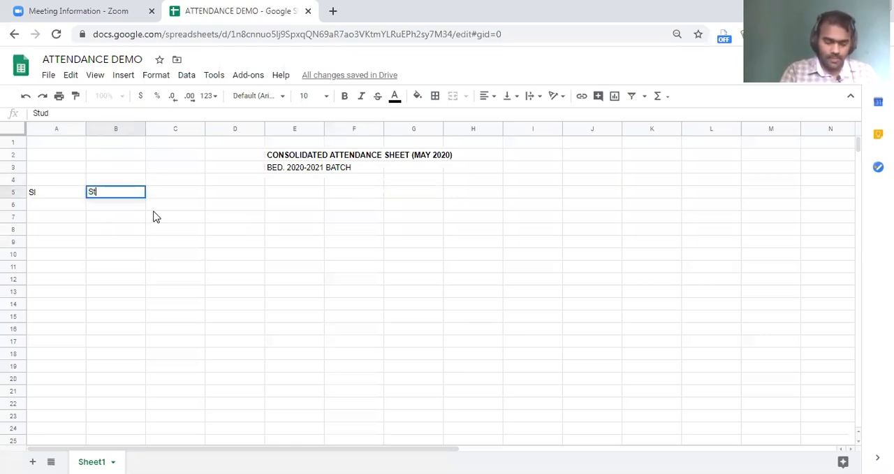
pyautogui.press('BackSpace')
pyautogui.press('BackSpace')
pyautogui.press('BackSpace')
pyautogui.press('BackSpace')
pyautogui.press('BackSpace')
pyautogui.press('BackSpace')
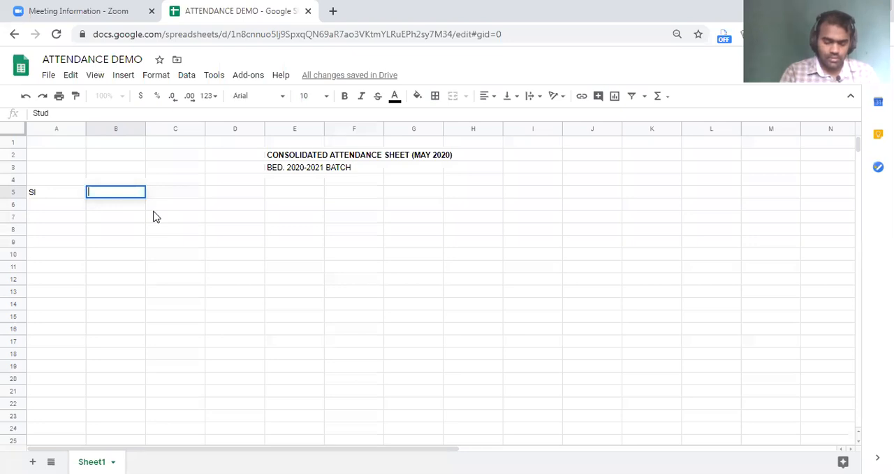
pyautogui.write('Name of the studen')
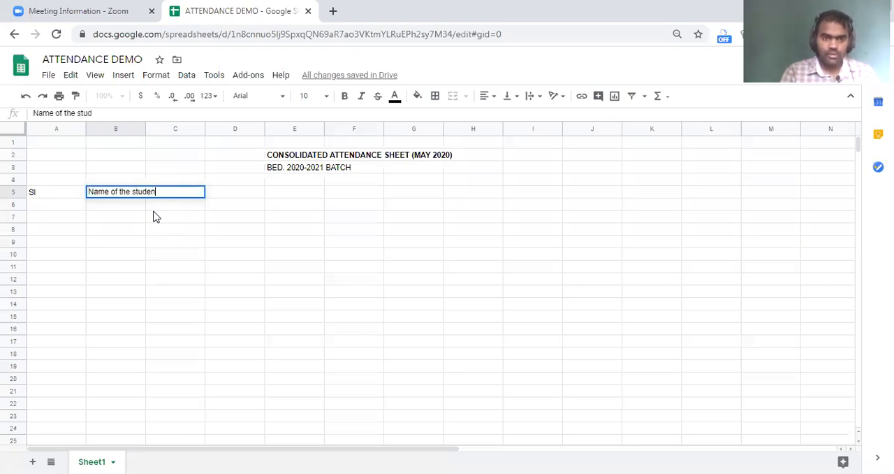
pyautogui.click(155, 209)
pyautogui.moveTo(145, 129); pyautogui.dragTo(226, 128)
# Enter the subject heading Paper 1 in cell C4.
pyautogui.press('Up')
pyautogui.press('Up')
pyautogui.write('Paper 1')
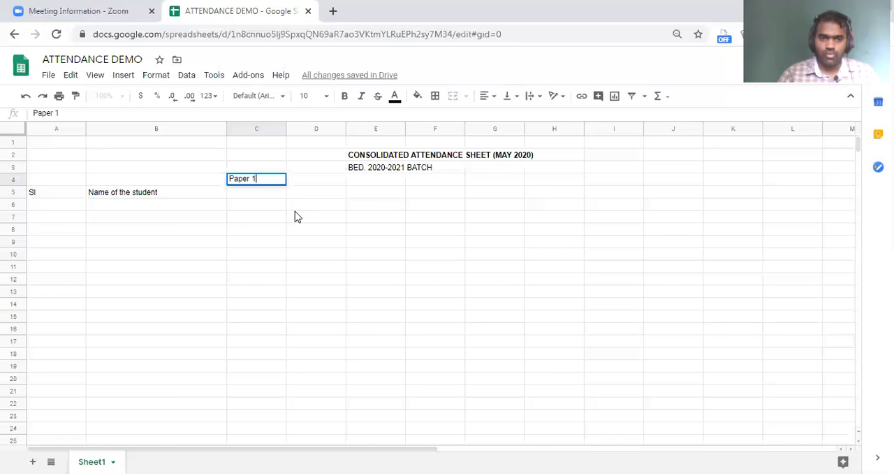
pyautogui.click(294, 211)
# Enter the subheadings LD in C5 and LA in D5, and the heading Teacher 1 in D4.
pyautogui.click(259, 193)
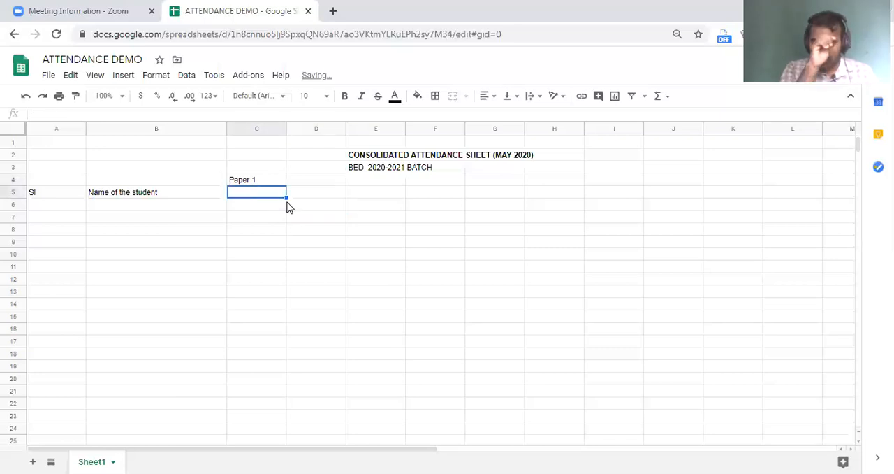
pyautogui.write('LD')
pyautogui.press('Tab')
pyautogui.write('LA')
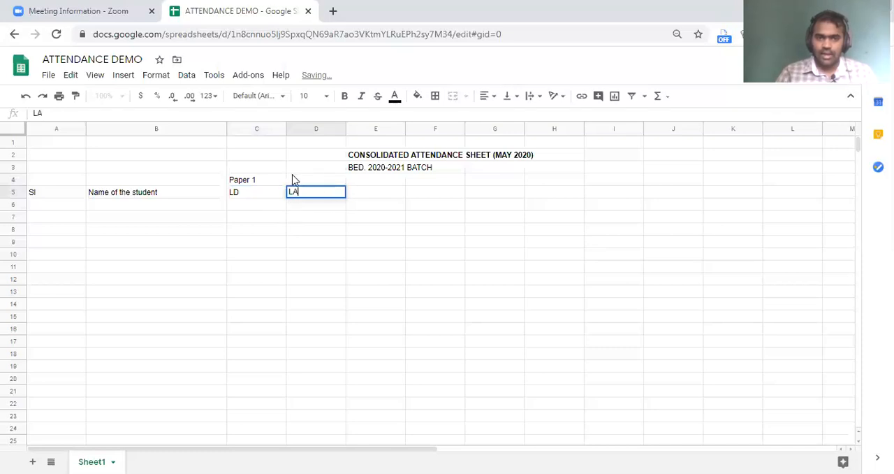
pyautogui.click(295, 181)
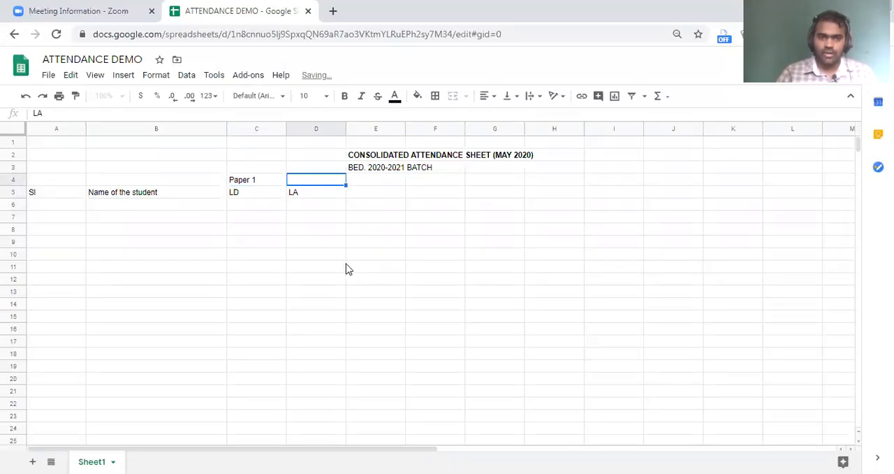
pyautogui.write('Teacher 1')
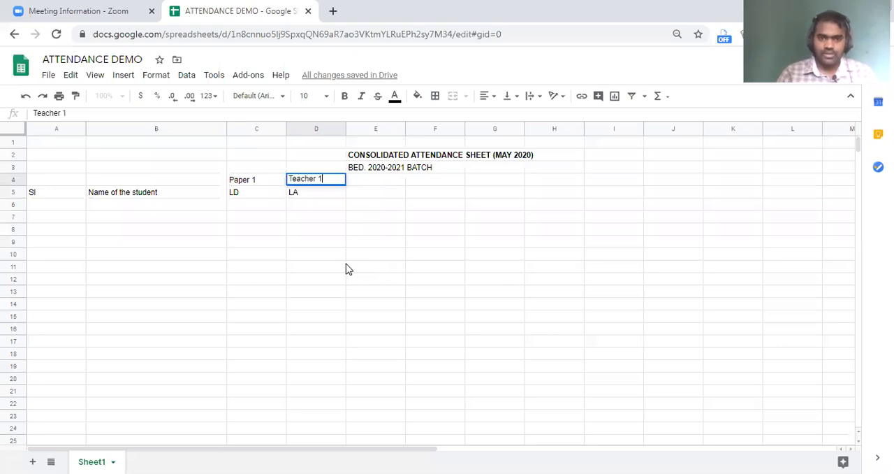
pyautogui.click(345, 266)
pyautogui.click(388, 183)
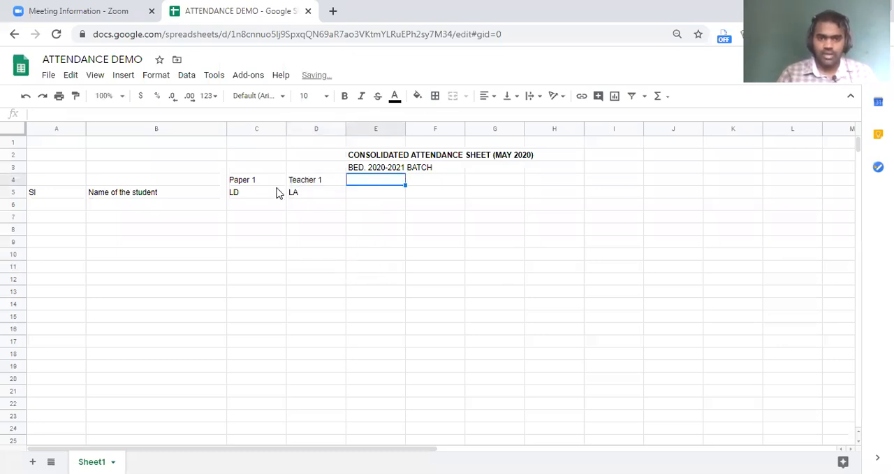
# Copy the Paper 1 heading block C4:D5 to E4 and rename the copied headings Paper 2 and Teacher 2.
pyautogui.moveTo(235, 183); pyautogui.dragTo(310, 200)
pyautogui.hotkey('ctrl', 'c')
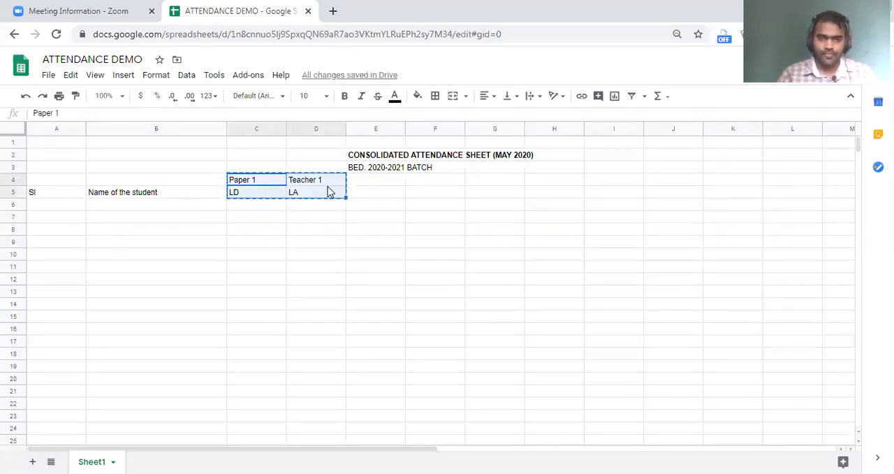
pyautogui.click(374, 182)
pyautogui.hotkey('ctrl', 'v')
pyautogui.doubleClick(386, 181)
pyautogui.press('BackSpace')
pyautogui.write('2')
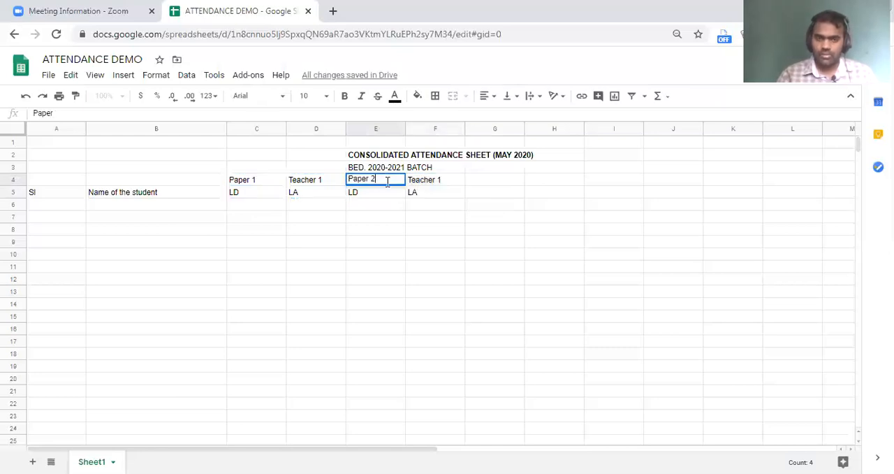
pyautogui.click(450, 180)
pyautogui.doubleClick(450, 180)
pyautogui.press('BackSpace')
pyautogui.write('2')
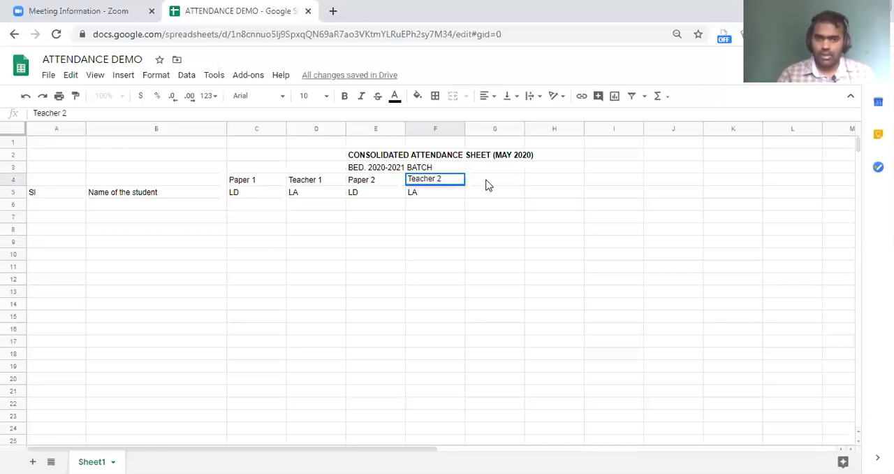
# Paste the heading block again at G4 and rename its headings Paper 3 and Teacher 3.
pyautogui.click(488, 185)
pyautogui.hotkey('ctrl', 'v')
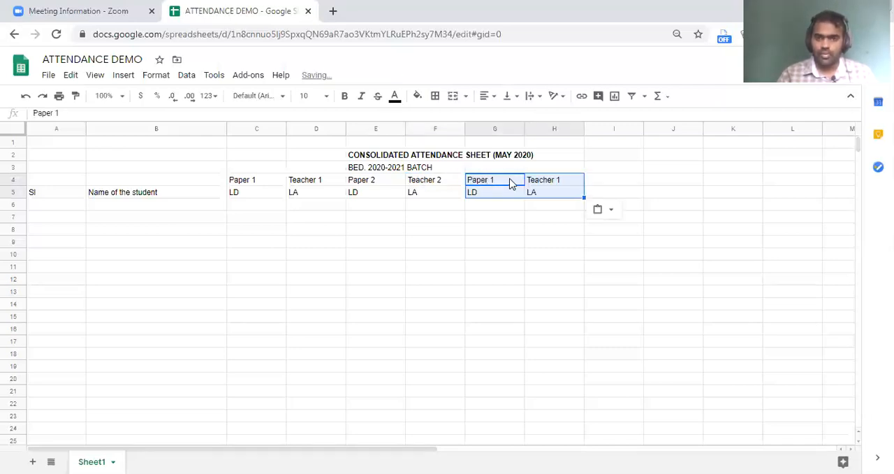
pyautogui.doubleClick(511, 183)
pyautogui.press('BackSpace')
pyautogui.write('3')
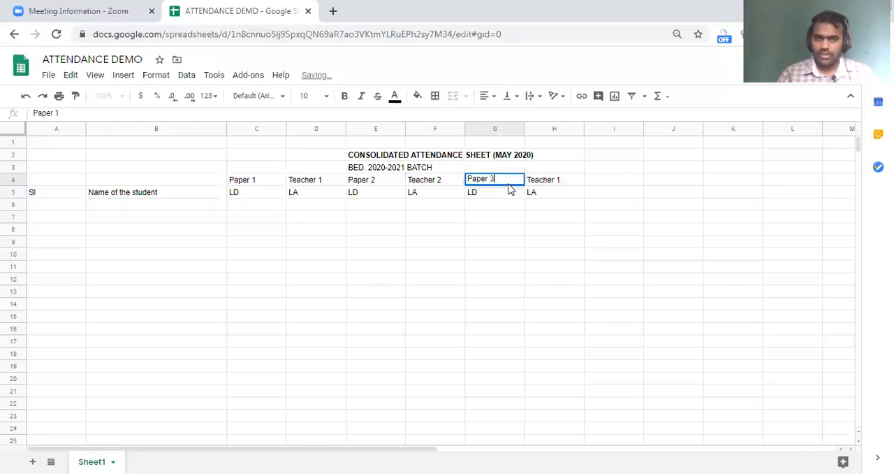
pyautogui.doubleClick(566, 179)
pyautogui.press('BackSpace')
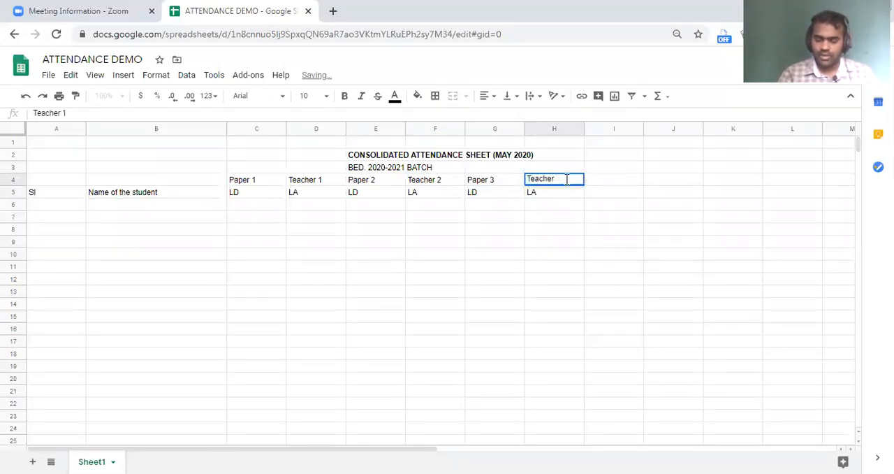
pyautogui.write('3')
pyautogui.click(604, 207)
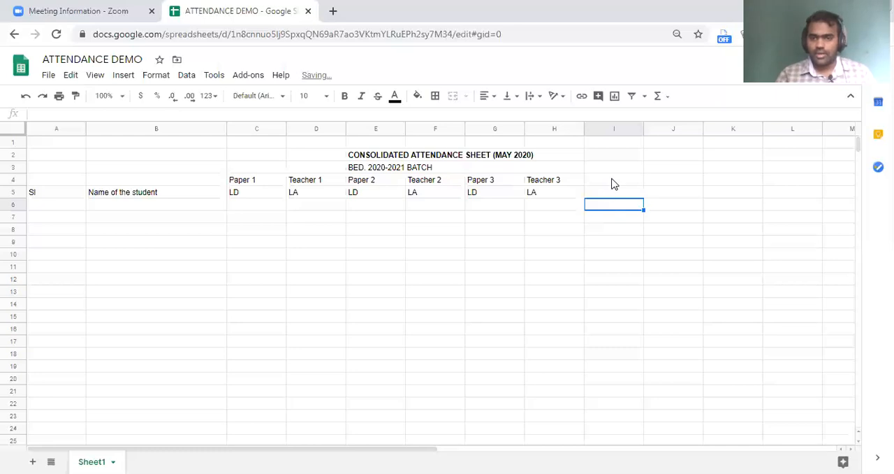
# Enter the heading TOTAL in I4 with the subheadings TLD in I5 and TLA in J5.
pyautogui.click(610, 181)
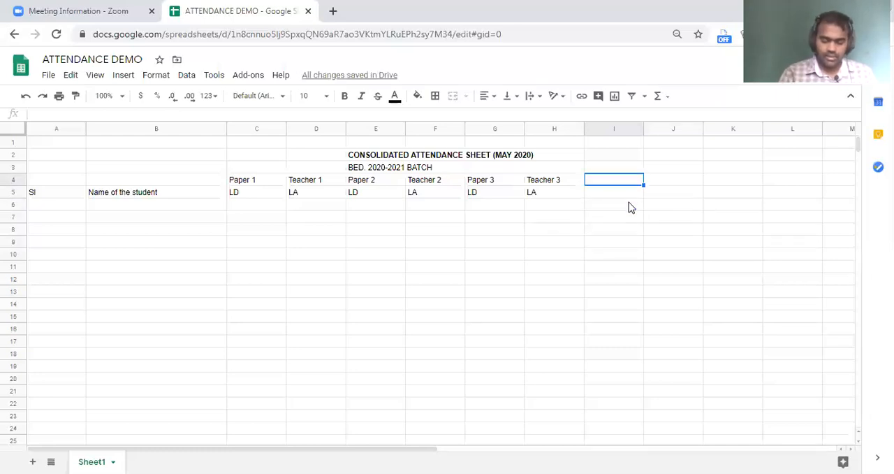
pyautogui.write('TOTAL')
pyautogui.doubleClick(628, 196)
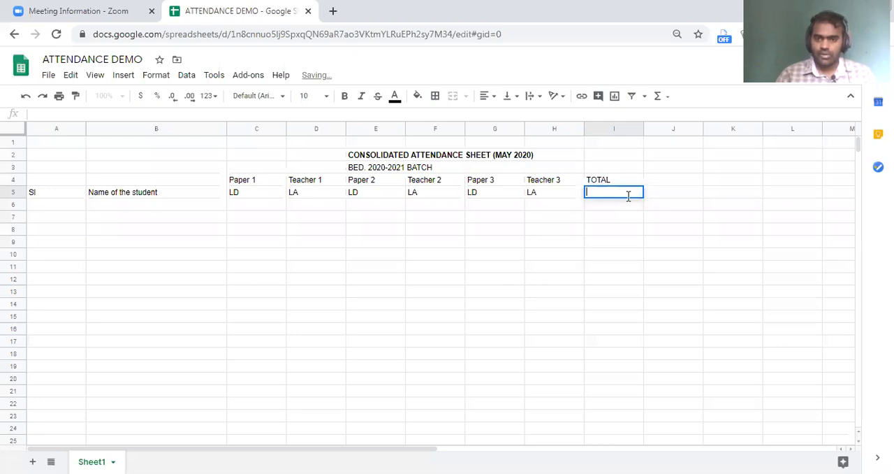
pyautogui.write('TLD')
pyautogui.press('Tab')
pyautogui.write('TLA')
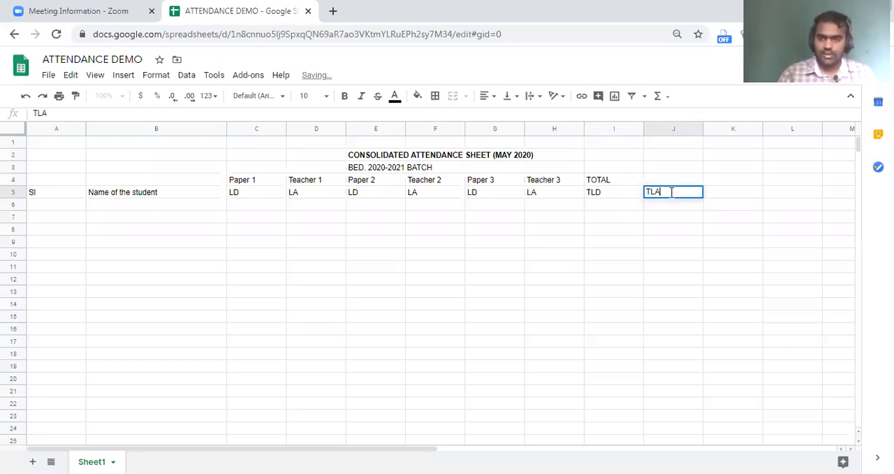
# Enter the formula =(c6+e6+g6) in cell I6 to sum the LD columns.
pyautogui.click(609, 207)
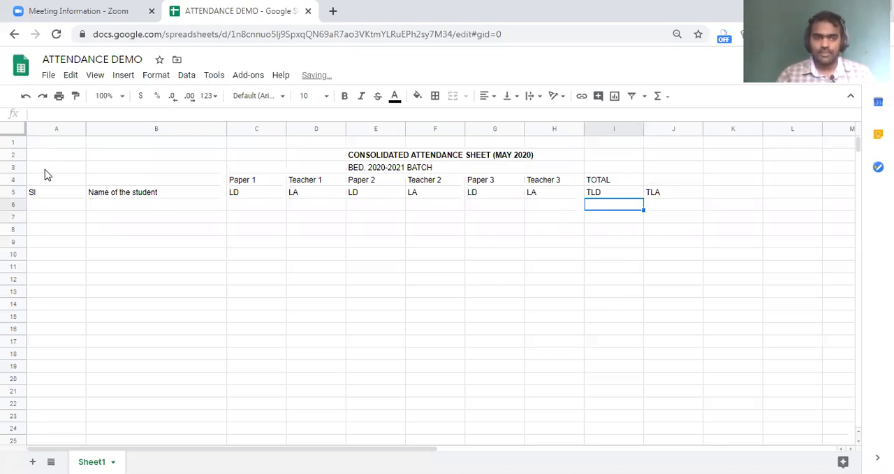
pyautogui.click(64, 112)
pyautogui.write('=(')
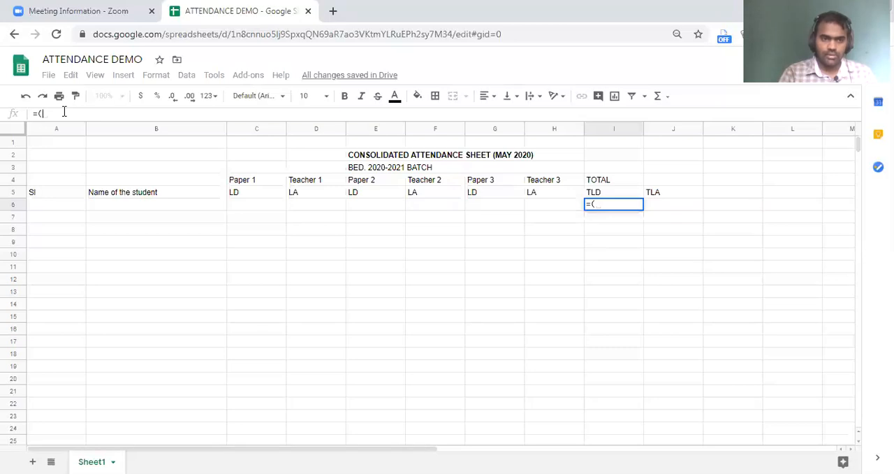
pyautogui.write('c6+e6')
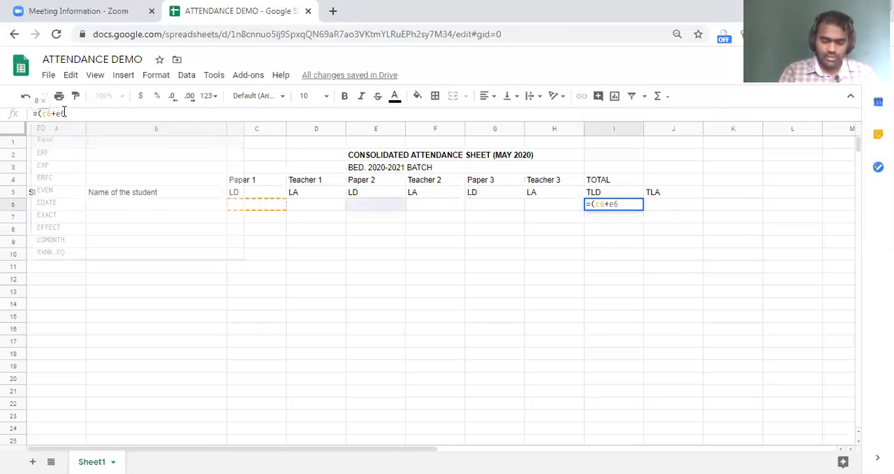
pyautogui.write('+g6)')
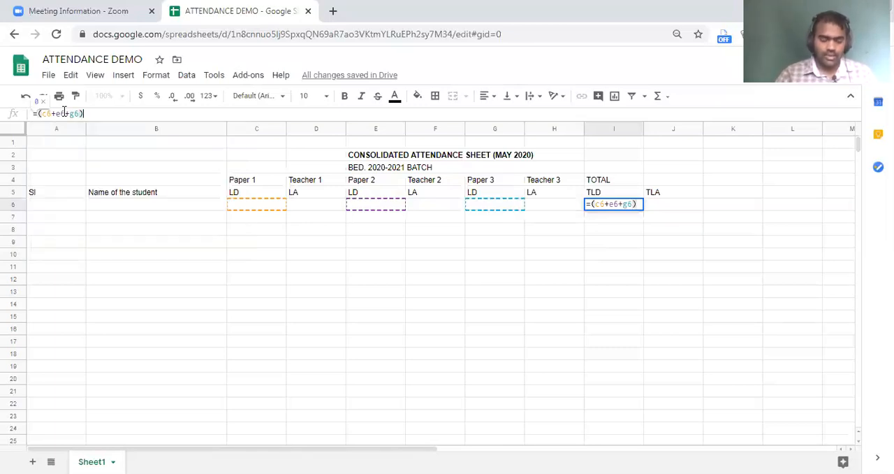
pyautogui.press('Return')
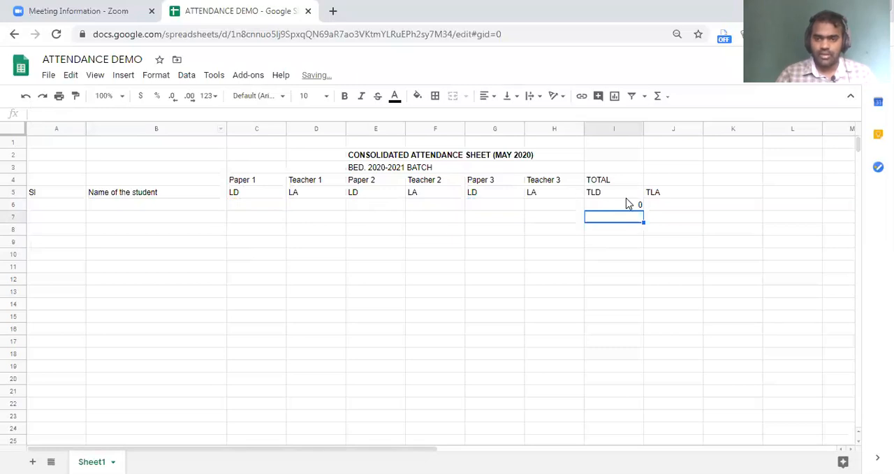
# Enter the formula =(d6+f6+h6) in cell J6 to sum the LA columns.
pyautogui.click(664, 206)
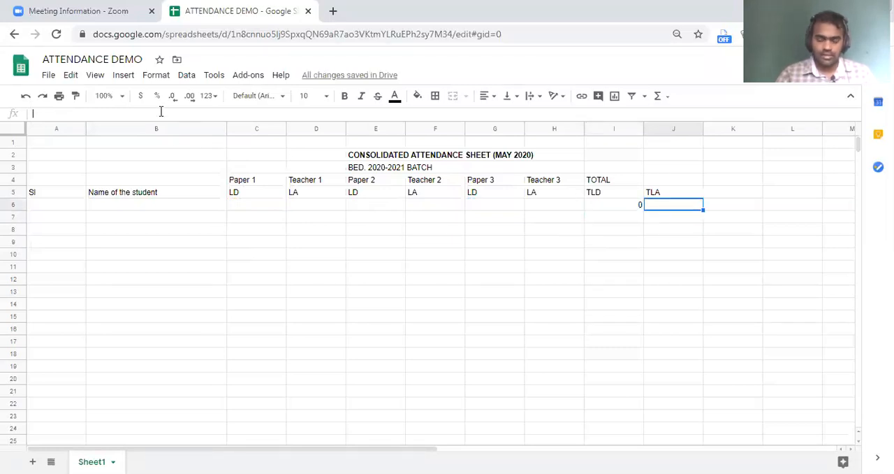
pyautogui.write('=(')
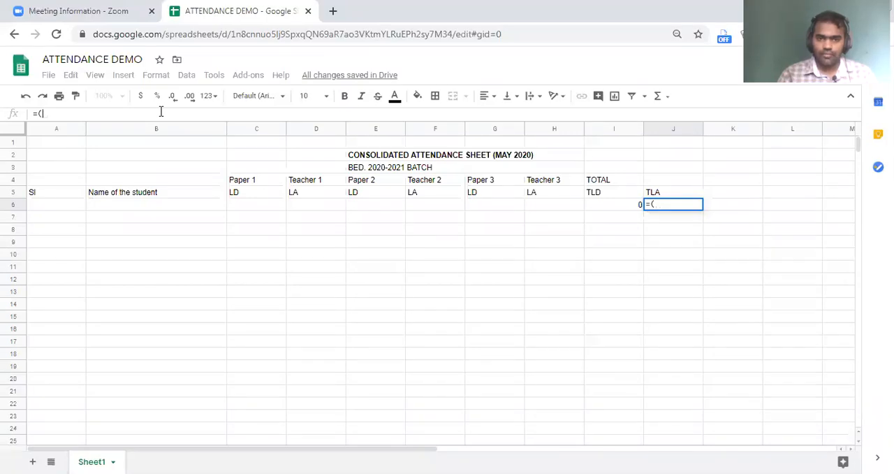
pyautogui.write('D6+f')
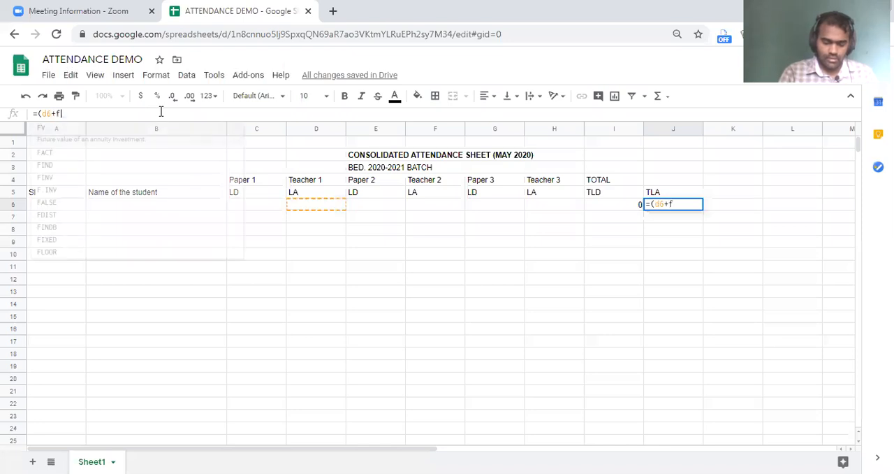
pyautogui.write('6+h')
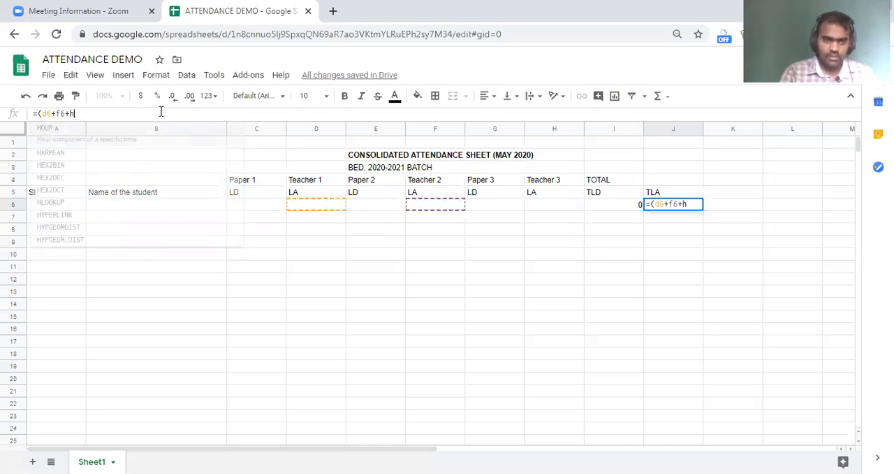
pyautogui.write('6)')
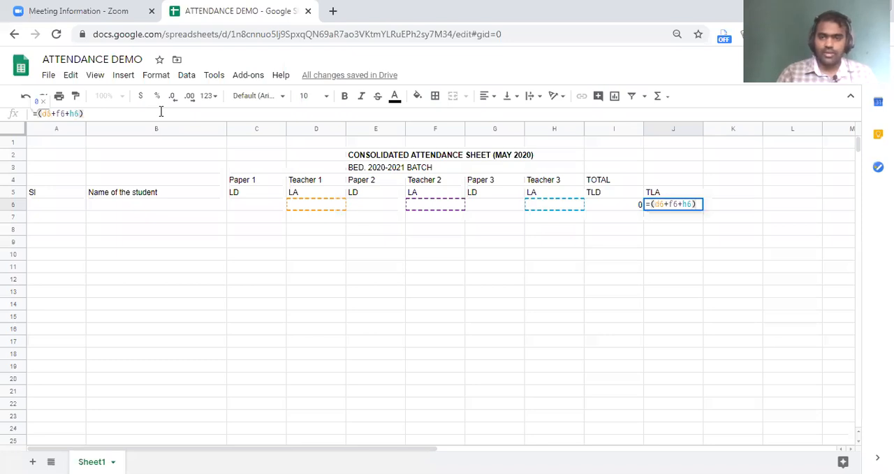
pyautogui.press('Return')
# Fill the TLD and TLA formulas in I6 and J6 down to row 19.
pyautogui.click(606, 207)
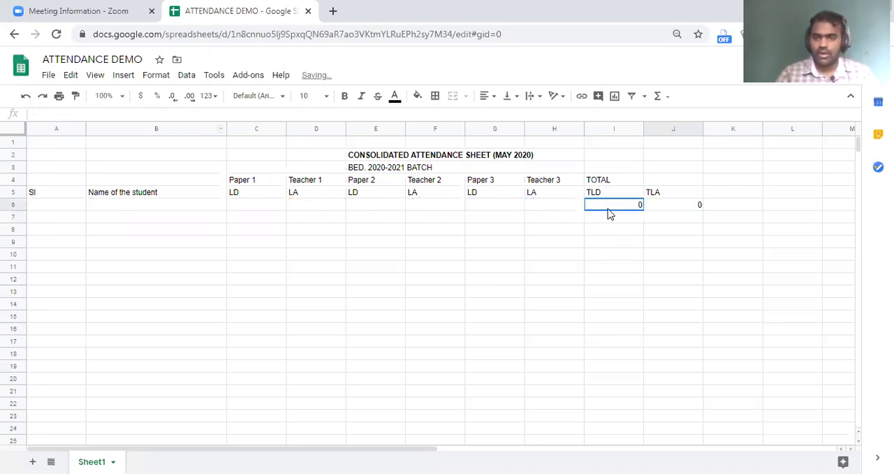
pyautogui.moveTo(646, 209); pyautogui.dragTo(639, 377)
pyautogui.moveTo(639, 375); pyautogui.dragTo(637, 368)
pyautogui.click(697, 205)
pyautogui.moveTo(701, 214); pyautogui.dragTo(701, 368)
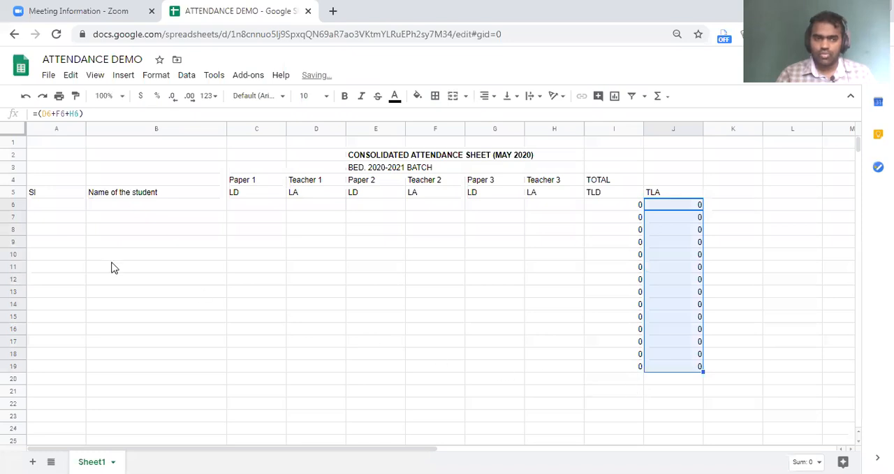
# Check the participants' messages in the Zoom group chat and return to the sheet.
pyautogui.click(60, 205)
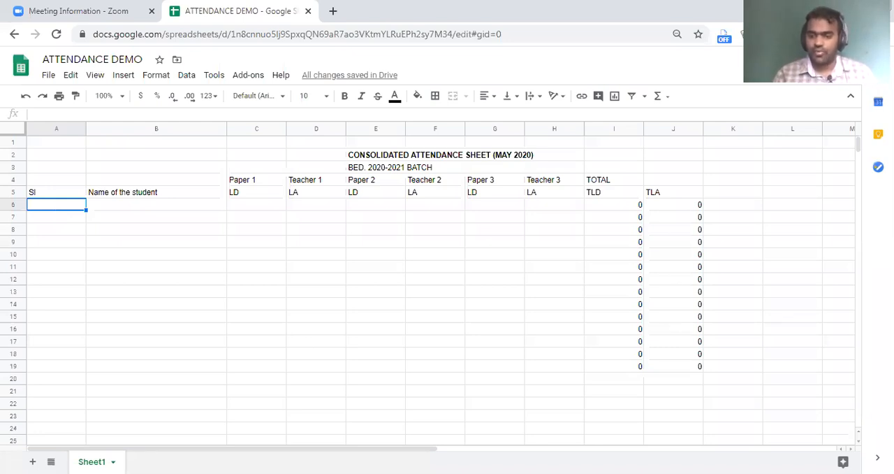
pyautogui.hotkey('alt', 'h')
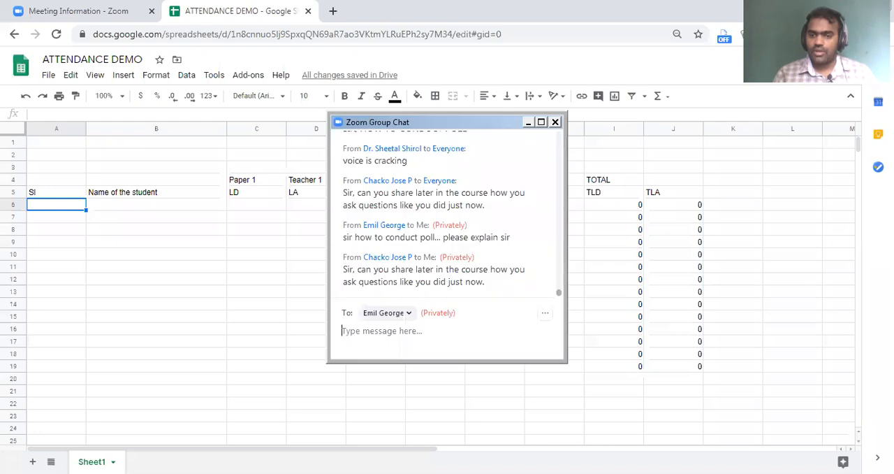
pyautogui.hotkey('alt', 'h')
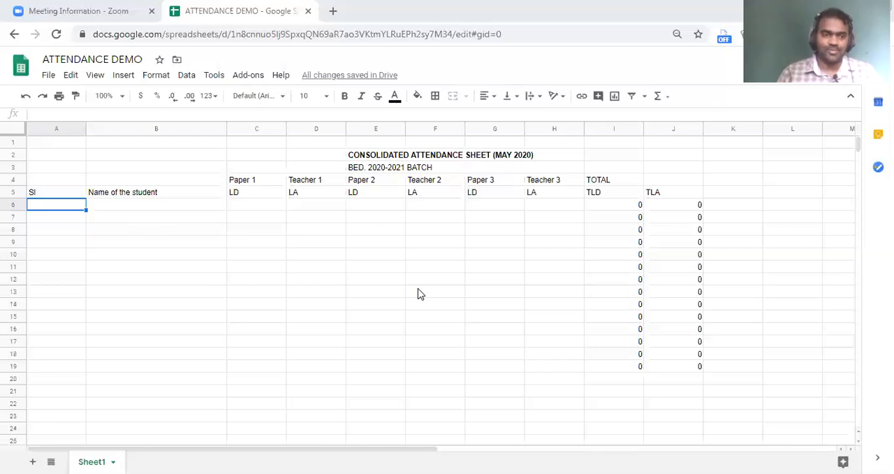
pyautogui.click(123, 218)
pyautogui.click(66, 204)
pyautogui.write('1')
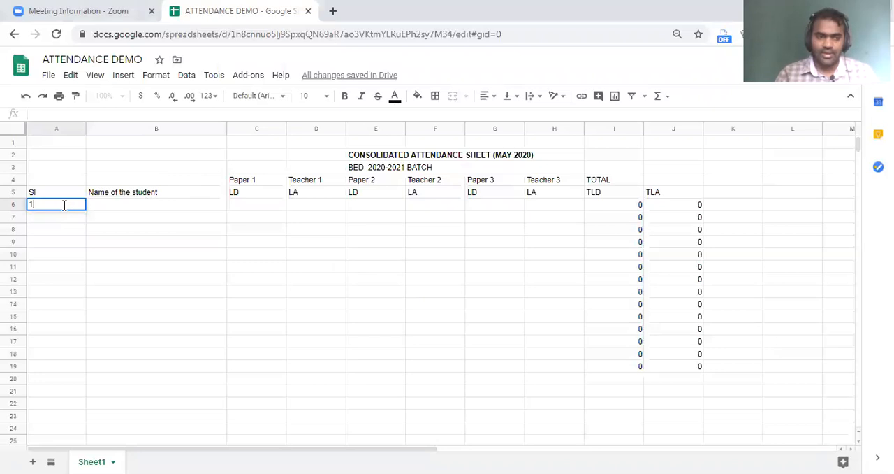
pyautogui.press('Return')
pyautogui.hotkey('ctrl', 'z')
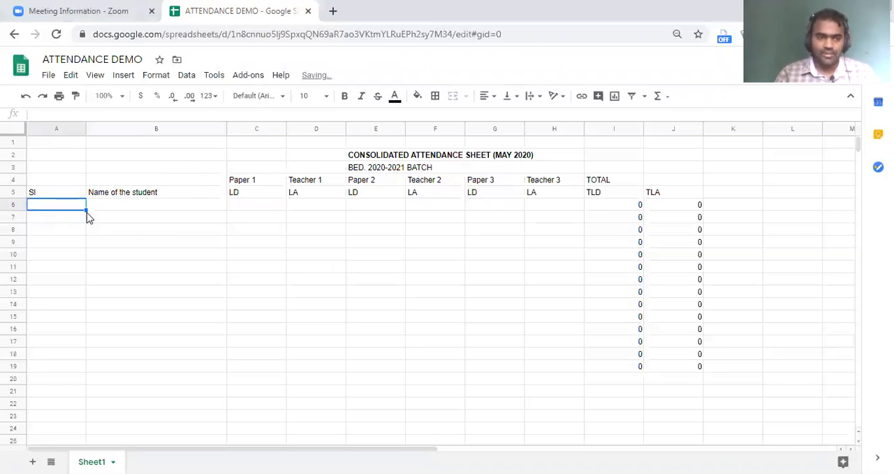
# Enter the first serial number 1 in cell A6 under the Sl heading.
pyautogui.click(74, 244)
pyautogui.click(82, 206)
pyautogui.write('1')
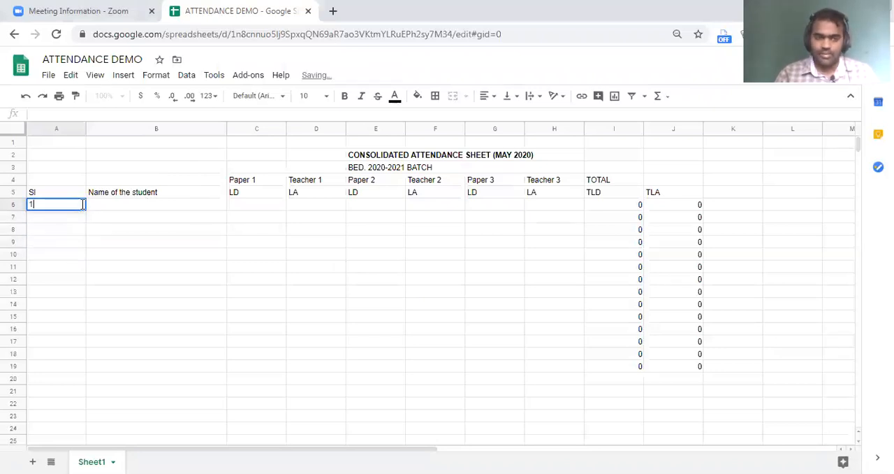
pyautogui.press('Return')
# Try to fill the serial numbers down to A20 from cell A6 alone, and undo the fill.
pyautogui.click(80, 206)
pyautogui.moveTo(85, 209); pyautogui.dragTo(115, 382)
pyautogui.click(140, 207)
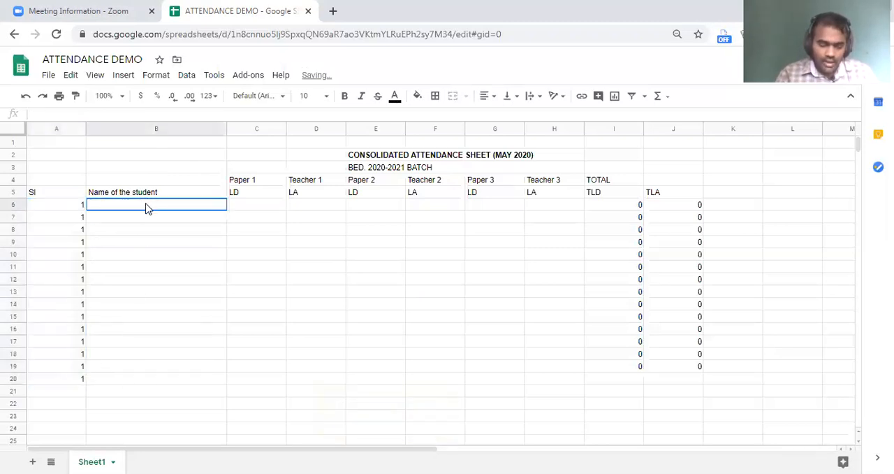
pyautogui.hotkey('ctrl', 'z')
# Enter 2 in A7 and extend the series from A6:A7 down to A20, giving serial numbers 1 to 15.
pyautogui.click(79, 220)
pyautogui.write('2')
pyautogui.press('Return')
pyautogui.moveTo(77, 205); pyautogui.dragTo(81, 378)
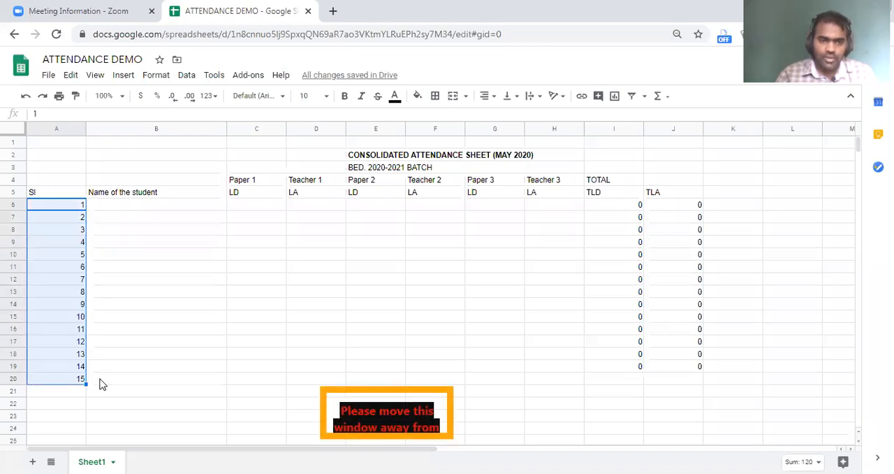
# Enter Student 1 in B6 and fill the names down to B20 as Student 1 to Student 15.
pyautogui.click(142, 208)
pyautogui.write('Studen')
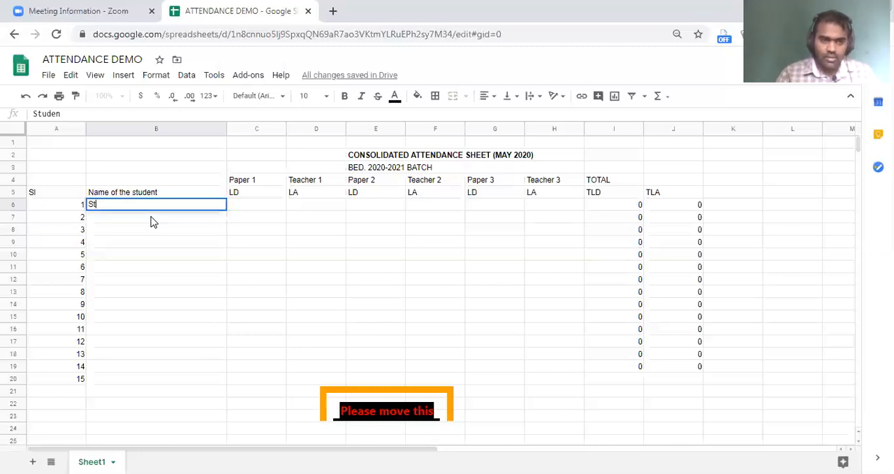
pyautogui.write('t 1')
pyautogui.press('Return')
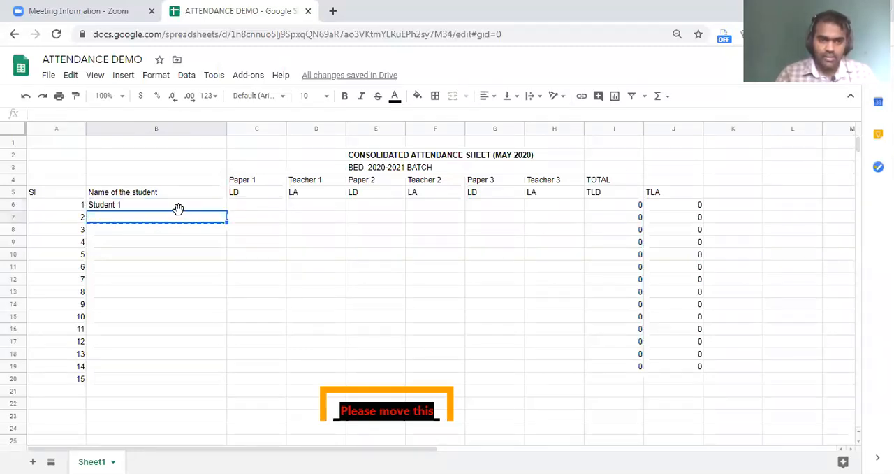
pyautogui.click(178, 209)
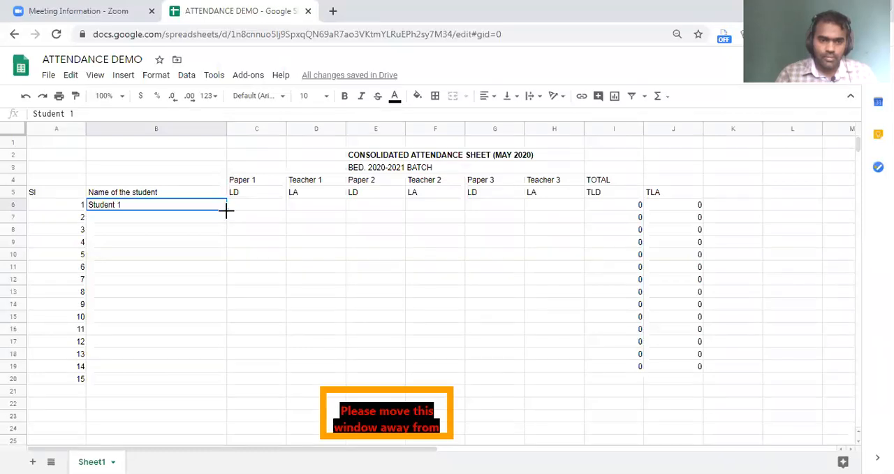
pyautogui.moveTo(227, 209); pyautogui.dragTo(227, 379)
pyautogui.click(251, 368)
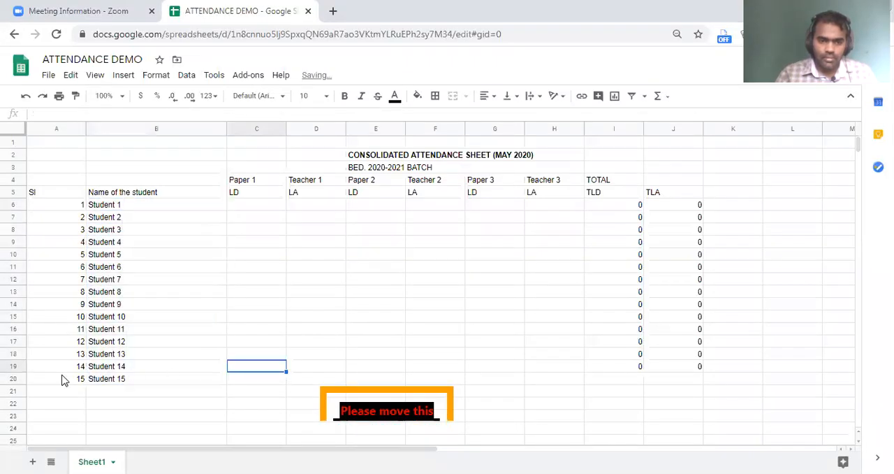
# Extend the TLD and TLA total formulas from row 19 down to row 20 for Student 15.
pyautogui.click(11, 377)
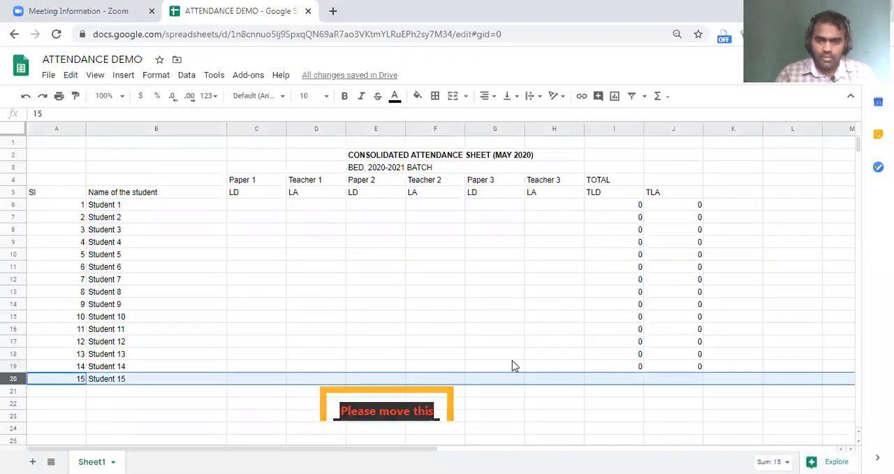
pyautogui.click(637, 369)
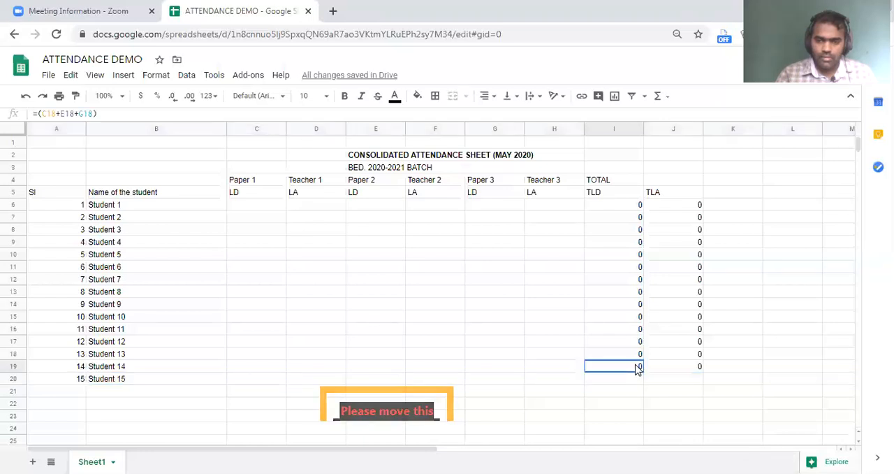
pyautogui.moveTo(637, 368); pyautogui.dragTo(655, 379)
pyautogui.moveTo(695, 357); pyautogui.dragTo(652, 381)
pyautogui.click(281, 381)
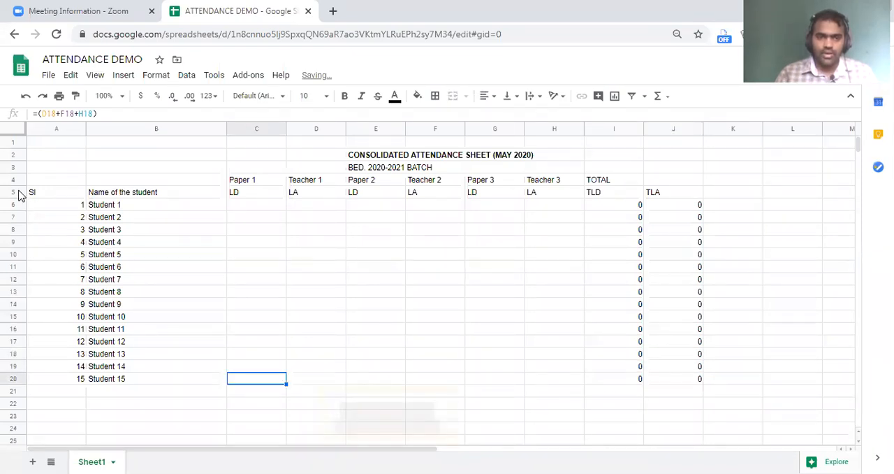
# Fill the Paper 1 and Teacher 1 columns, C4:D20, with cornflower blue.
pyautogui.moveTo(15, 192); pyautogui.dragTo(14, 179)
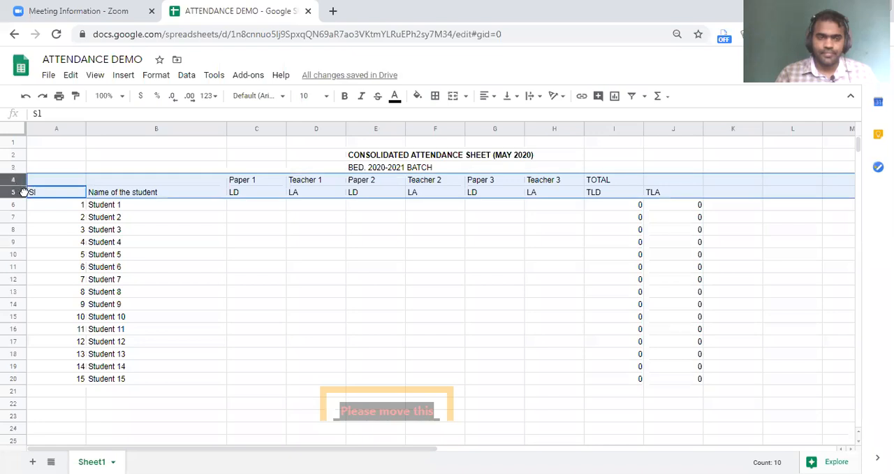
pyautogui.click(53, 206)
pyautogui.click(42, 188)
pyautogui.moveTo(243, 185)
pyautogui.mouseDown()
pyautogui.moveTo(313, 314)
pyautogui.moveTo(313, 383)
pyautogui.mouseUp()
pyautogui.click(417, 96)
pyautogui.click(496, 148)
# Fill the Paper 2 and Teacher 2 columns, E4:F20, with a light pink background.
pyautogui.moveTo(363, 183); pyautogui.dragTo(437, 383)
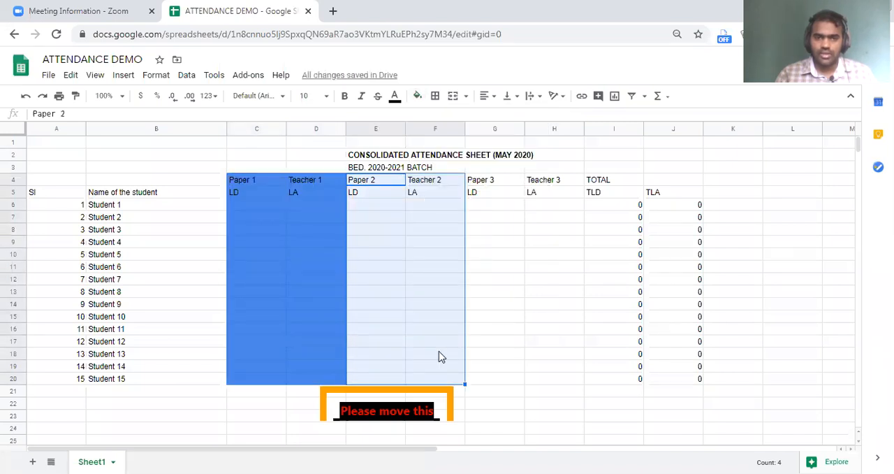
pyautogui.click(422, 96)
pyautogui.click(533, 174)
# Fill the Paper 3 and Teacher 3 columns, G4:H20, with a greyish teal background.
pyautogui.moveTo(489, 167); pyautogui.dragTo(582, 200)
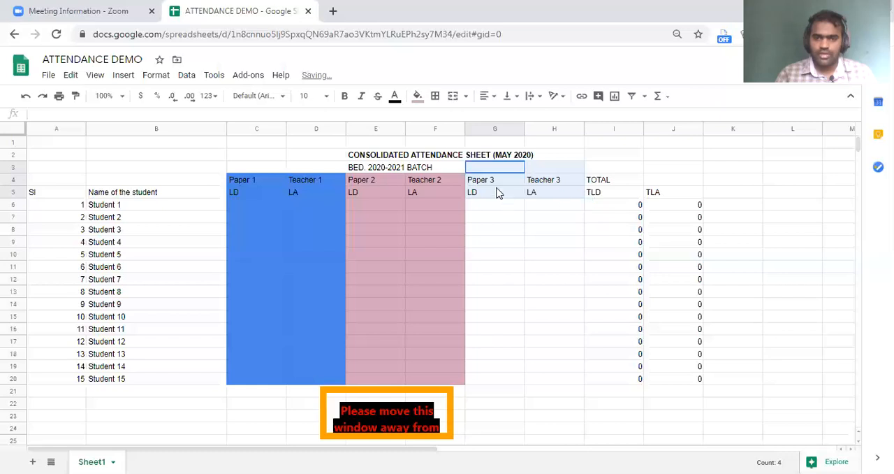
pyautogui.moveTo(493, 180); pyautogui.dragTo(552, 381)
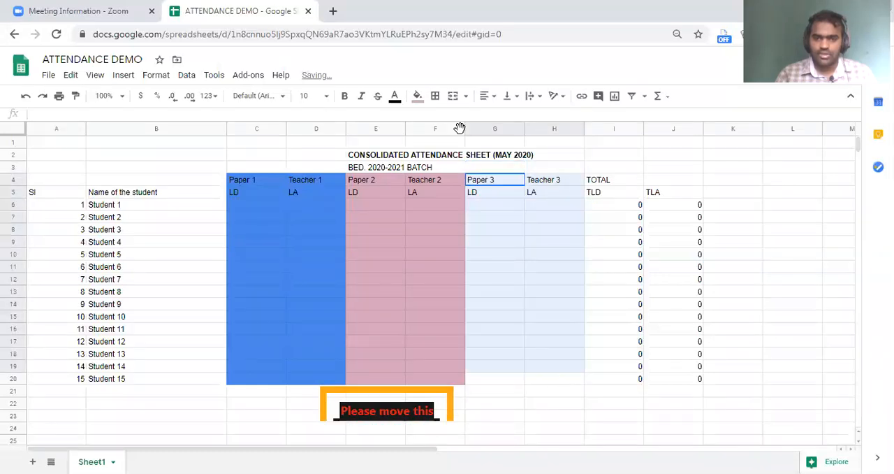
pyautogui.click(417, 96)
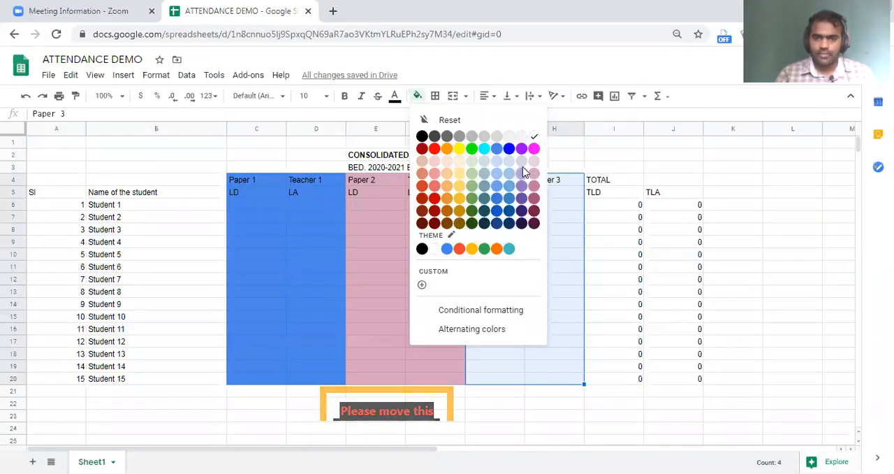
pyautogui.click(482, 185)
# Fill the TOTAL columns, I4:J20, with a light blue background.
pyautogui.click(597, 183)
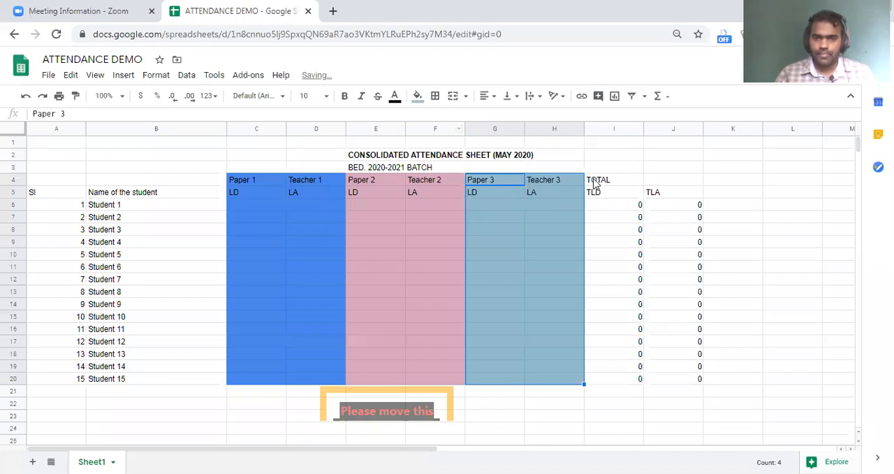
pyautogui.moveTo(644, 193); pyautogui.dragTo(700, 388)
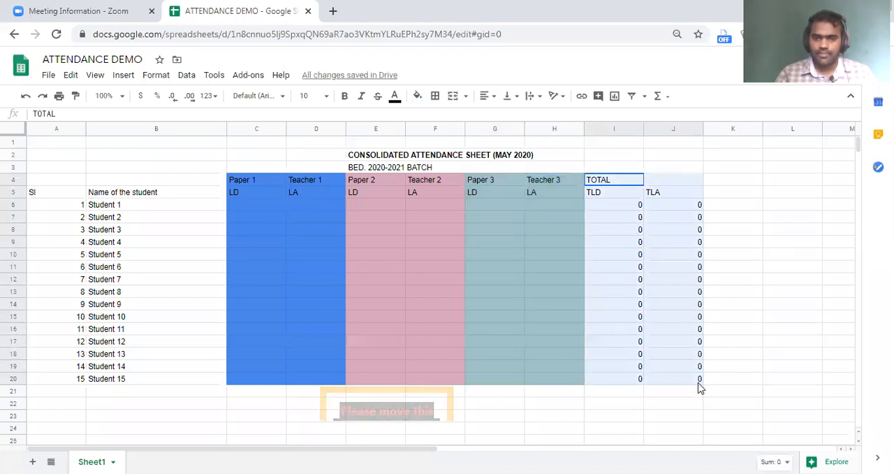
pyautogui.click(417, 96)
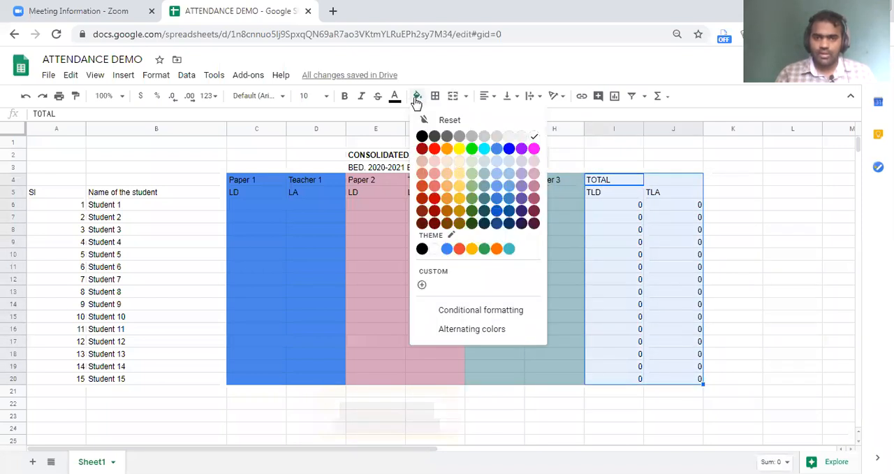
pyautogui.click(495, 175)
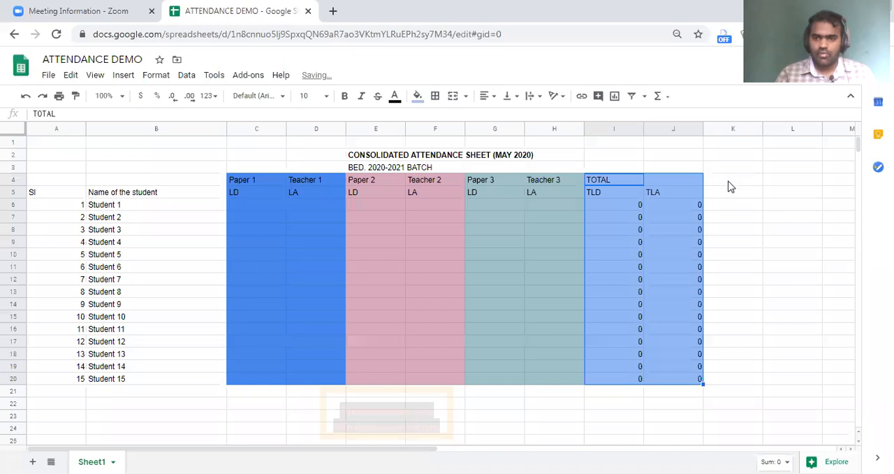
# Enter the heading % in K4, next to the TOTAL columns.
pyautogui.press('Right')
pyautogui.press('Right')
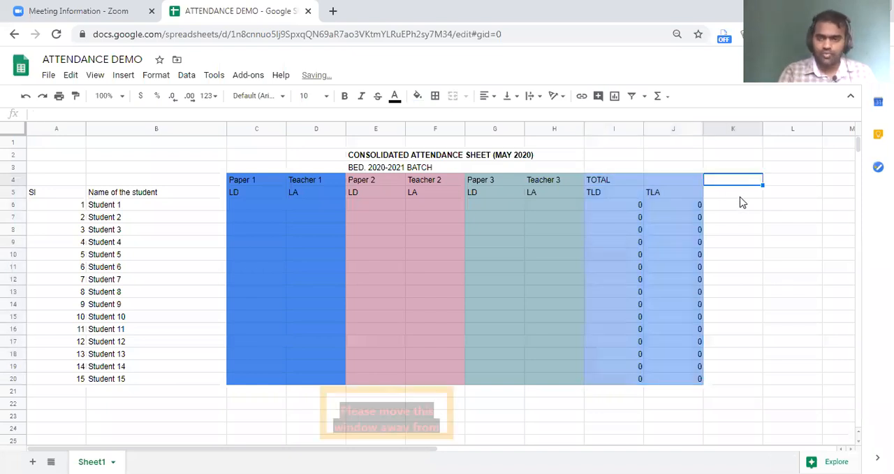
pyautogui.write('%')
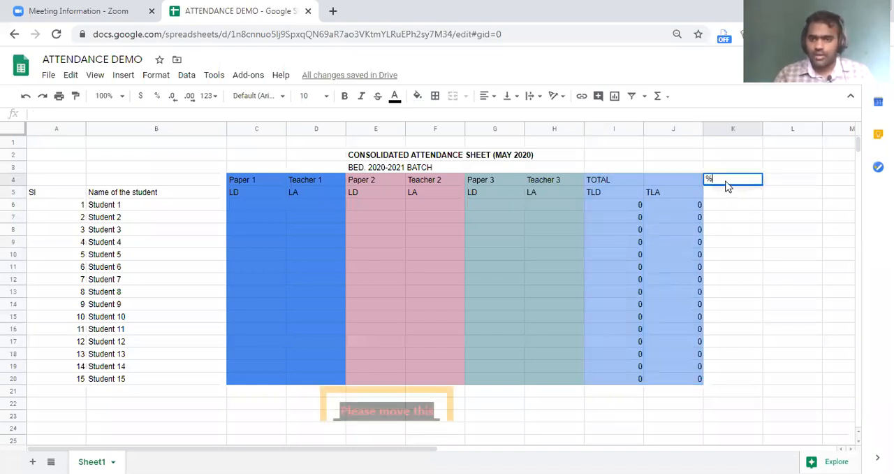
# Enter the percentage formula =(J6/I6)*100 in K6 and fill it down to K20.
pyautogui.click(731, 205)
pyautogui.click(79, 116)
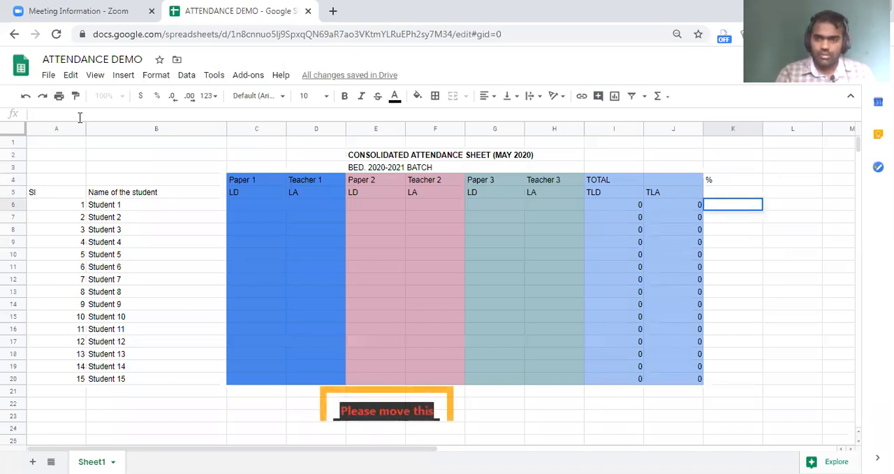
pyautogui.write('=(')
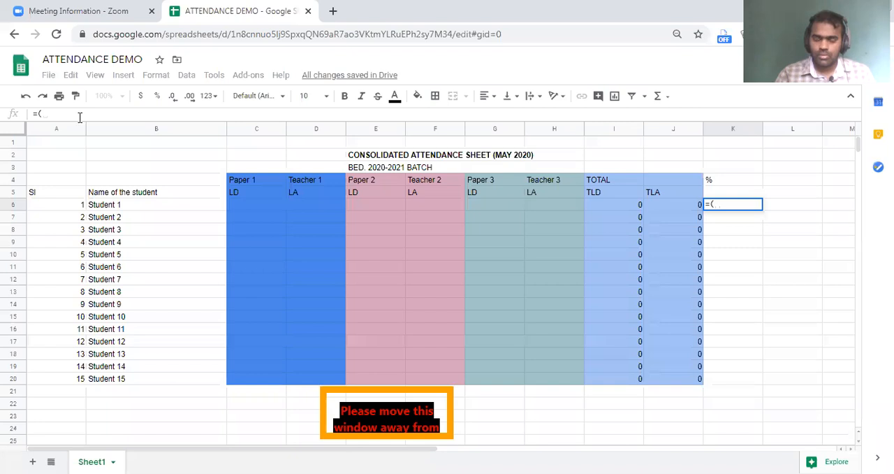
pyautogui.write('j')
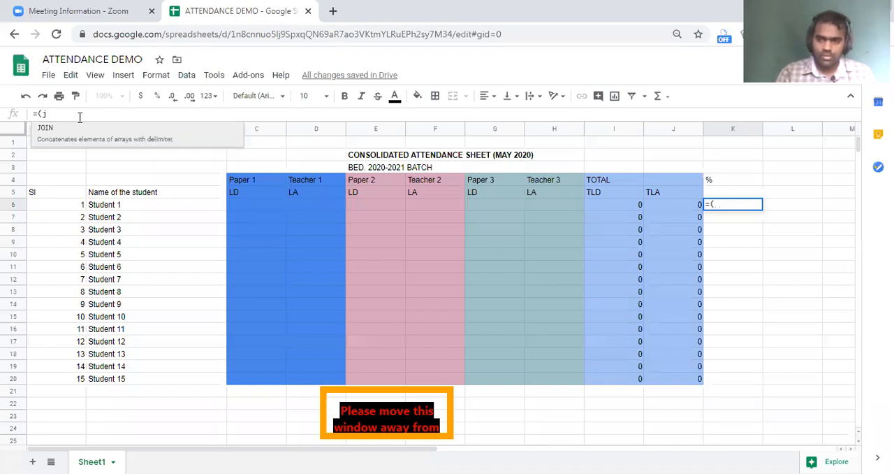
pyautogui.write('6/i')
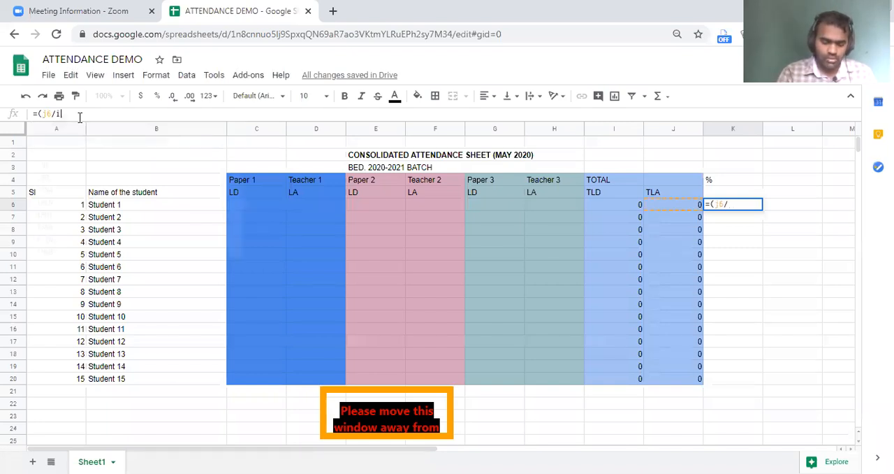
pyautogui.write('6)')
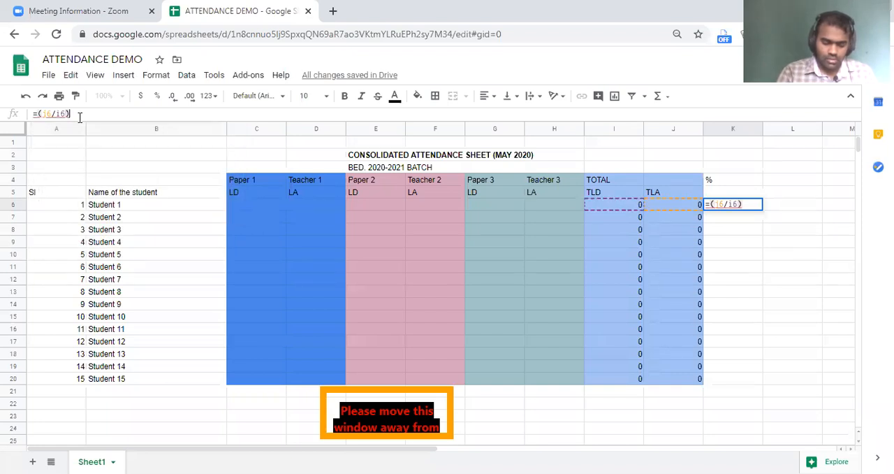
pyautogui.write('*100')
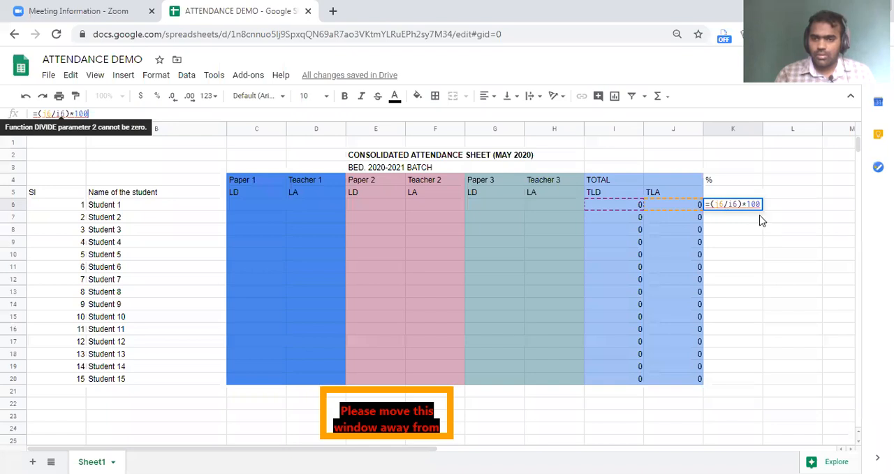
pyautogui.moveTo(762, 209); pyautogui.dragTo(751, 380)
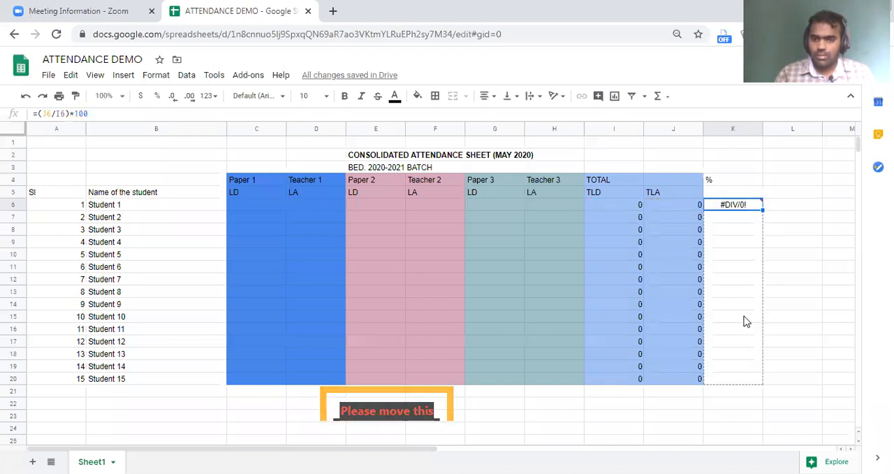
# Fill the % column, K4:K20, with the yellow theme colour.
pyautogui.click(722, 180)
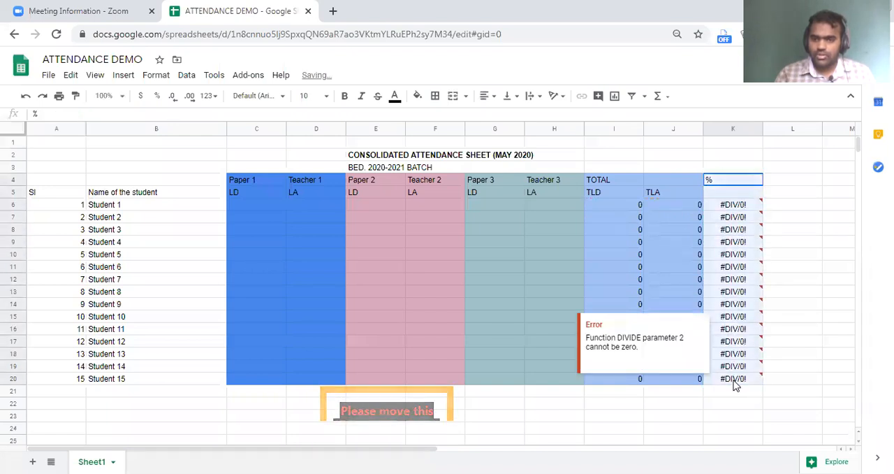
pyautogui.click(417, 95)
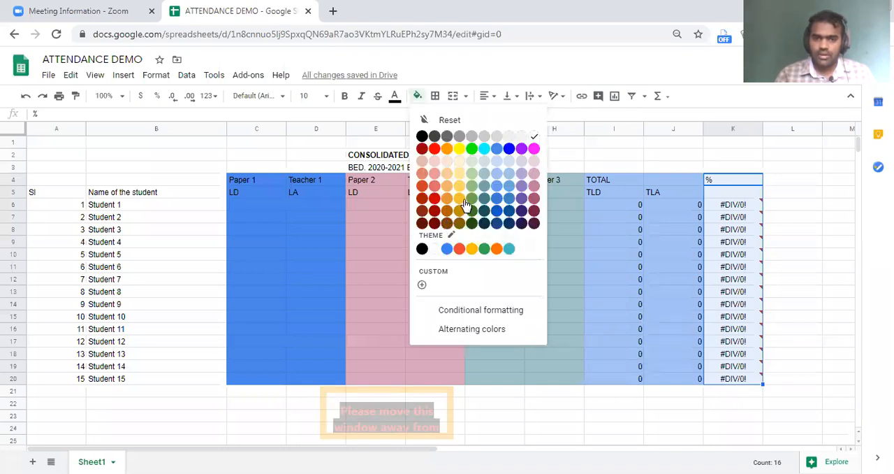
pyautogui.click(472, 248)
pyautogui.click(469, 245)
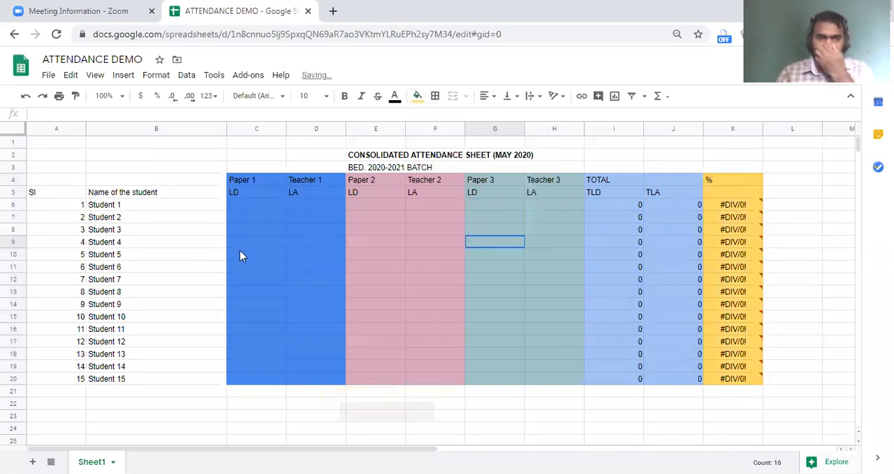
# Fill the student name column B4:B20 with light green and the Sl column A4:A20 with light orange.
pyautogui.moveTo(186, 187); pyautogui.dragTo(176, 379)
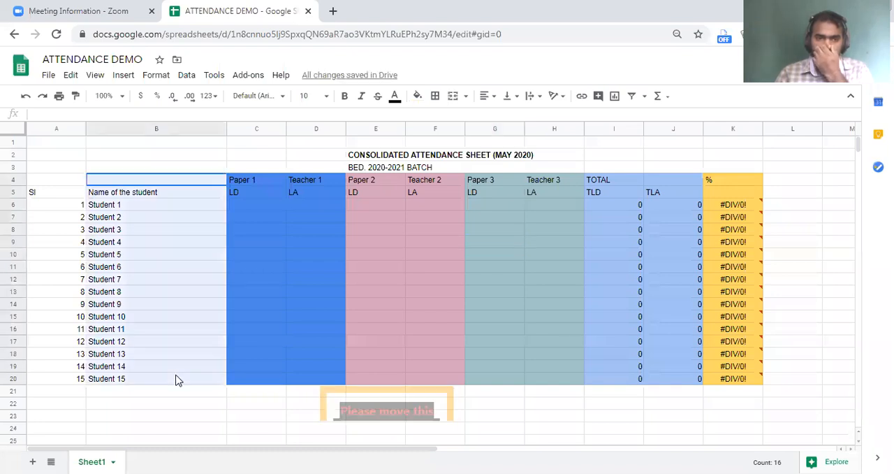
pyautogui.click(417, 96)
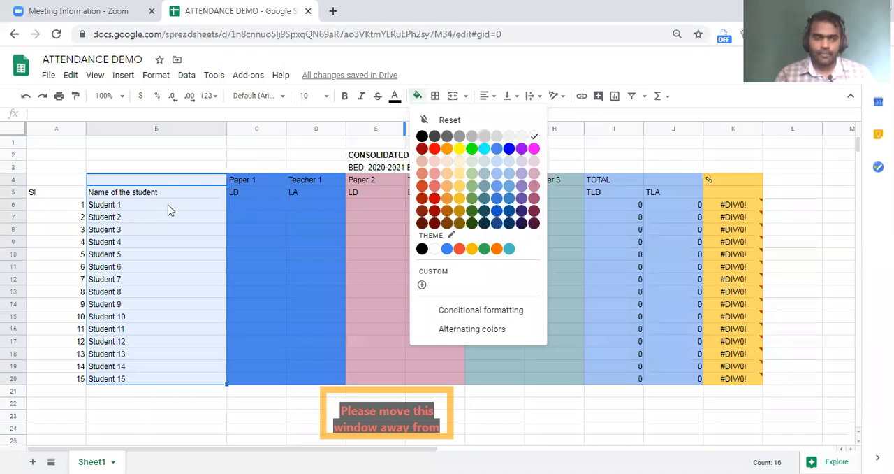
pyautogui.click(417, 96)
pyautogui.click(475, 172)
pyautogui.click(245, 207)
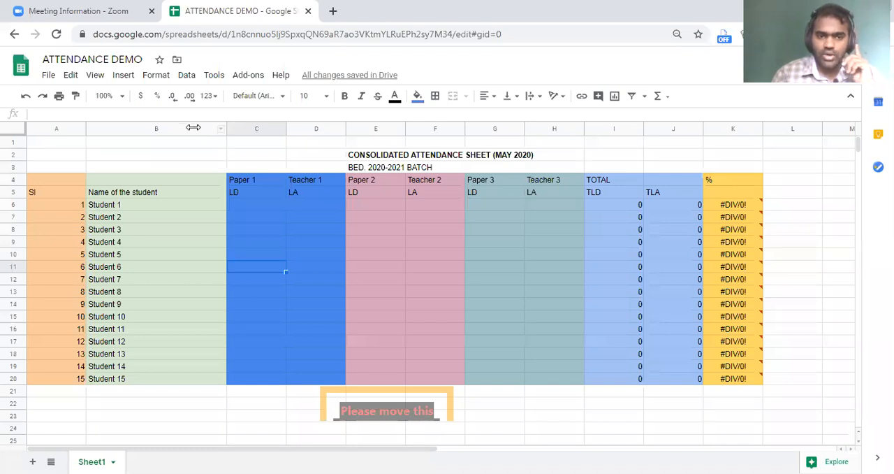
# Narrow column B so that it fits the student names more closely.
pyautogui.moveTo(226, 128); pyautogui.dragTo(185, 129)
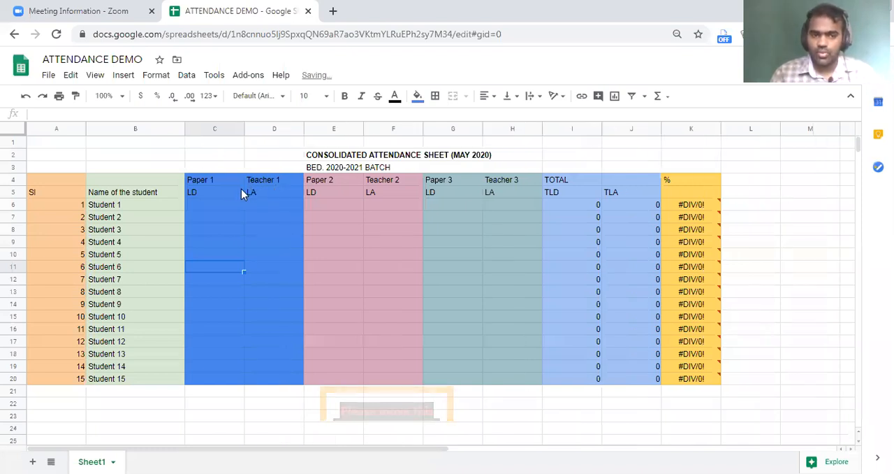
pyautogui.click(206, 181)
pyautogui.click(391, 183)
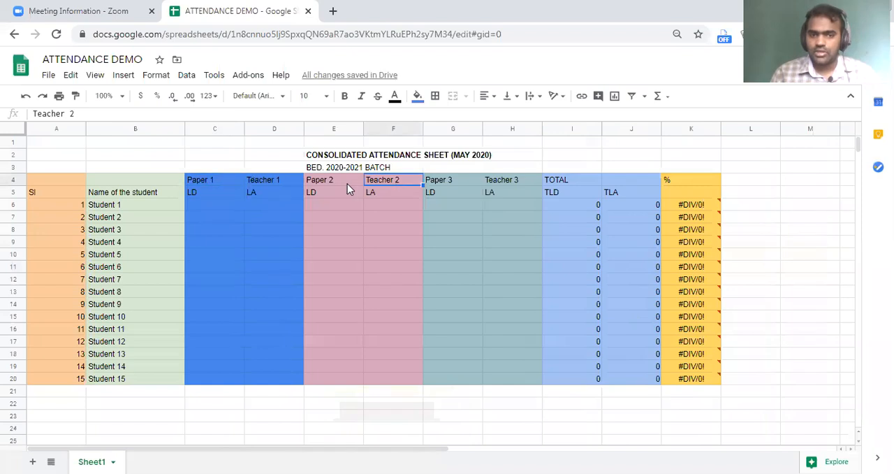
pyautogui.click(347, 183)
pyautogui.click(458, 182)
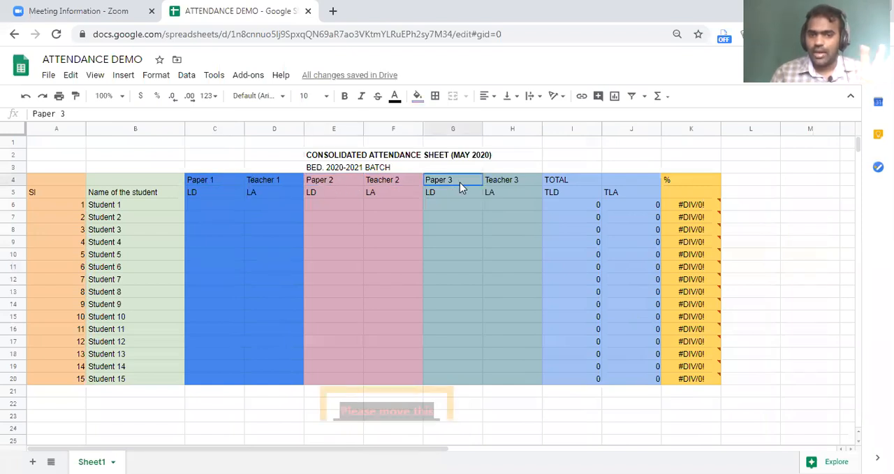
pyautogui.click(503, 182)
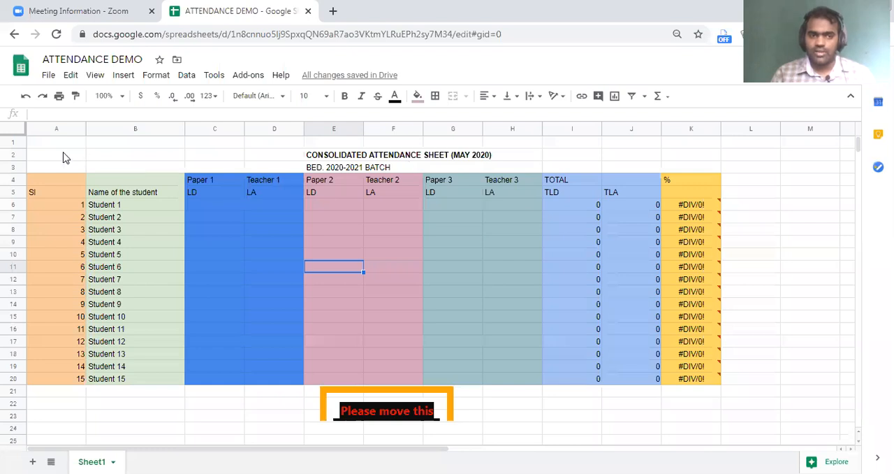
# Copy the attendance table A2:K20 and add a new sheet named June 2020.
pyautogui.moveTo(56, 154); pyautogui.dragTo(708, 376)
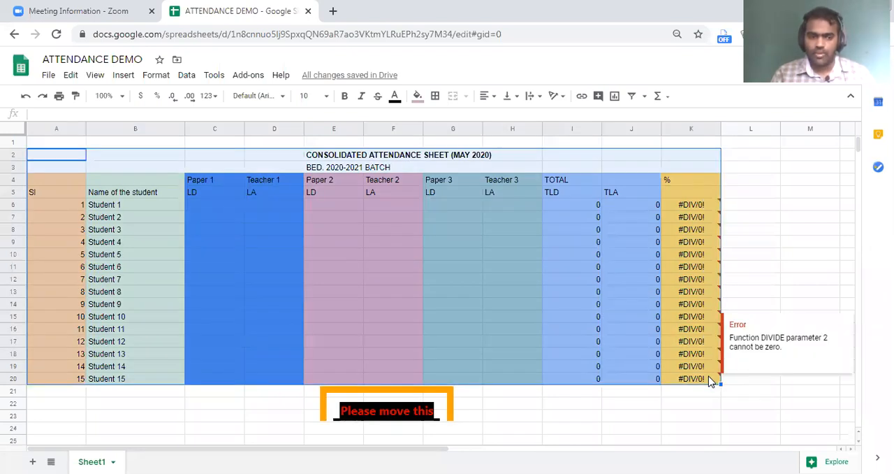
pyautogui.hotkey('ctrl', 'c')
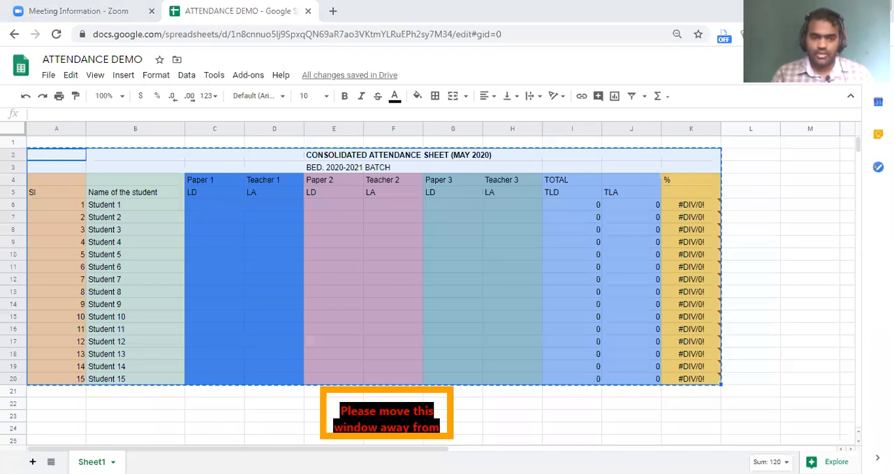
pyautogui.click(32, 461)
pyautogui.click(170, 461)
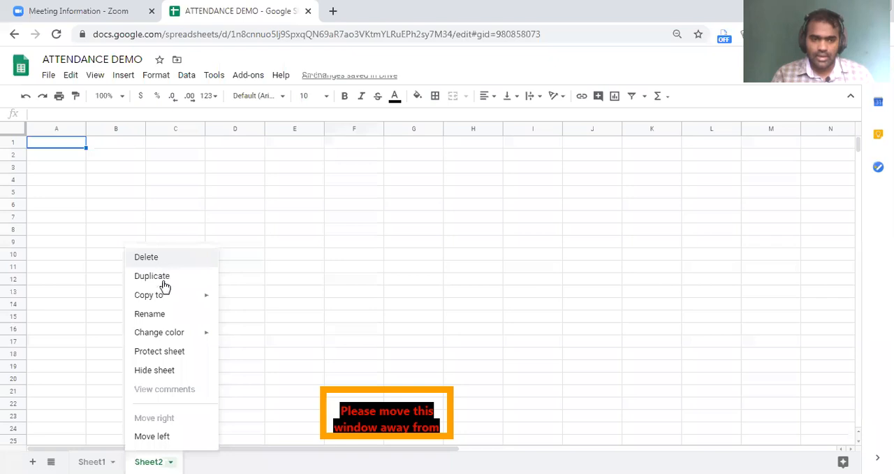
pyautogui.click(166, 318)
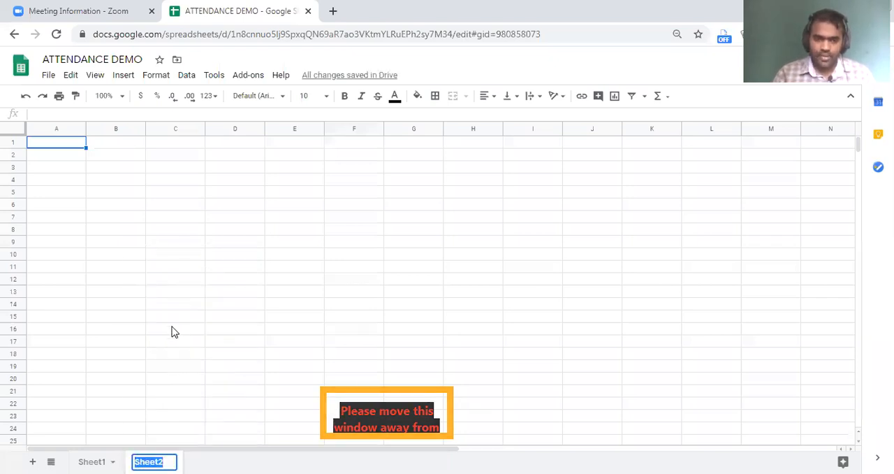
pyautogui.write('June 2020')
pyautogui.press('Return')
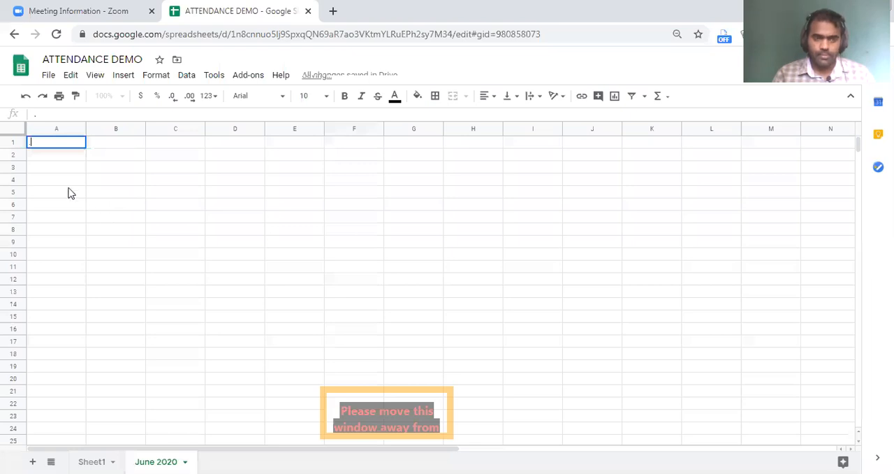
# Enter a full stop in A1 of the June 2020 sheet and paste the copied attendance table starting at A3.
pyautogui.press('Return')
pyautogui.press('Return')
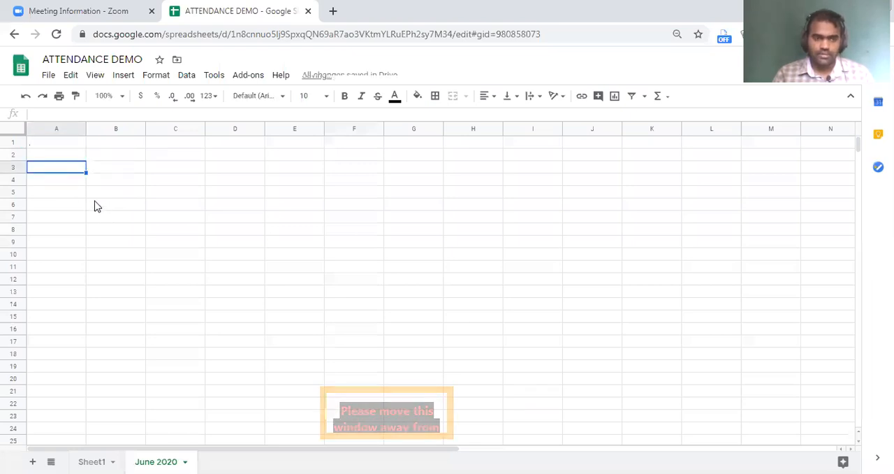
pyautogui.hotkey('ctrl', 'v')
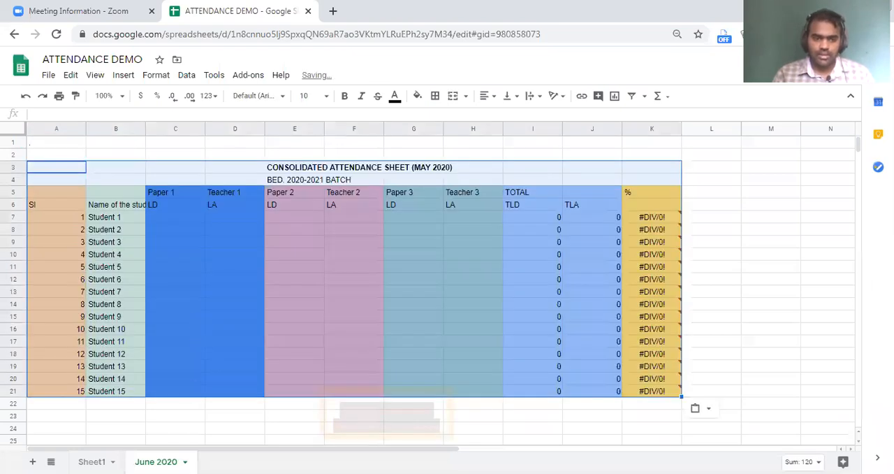
# Rename Sheet1 as May 2020.
pyautogui.click(92, 461)
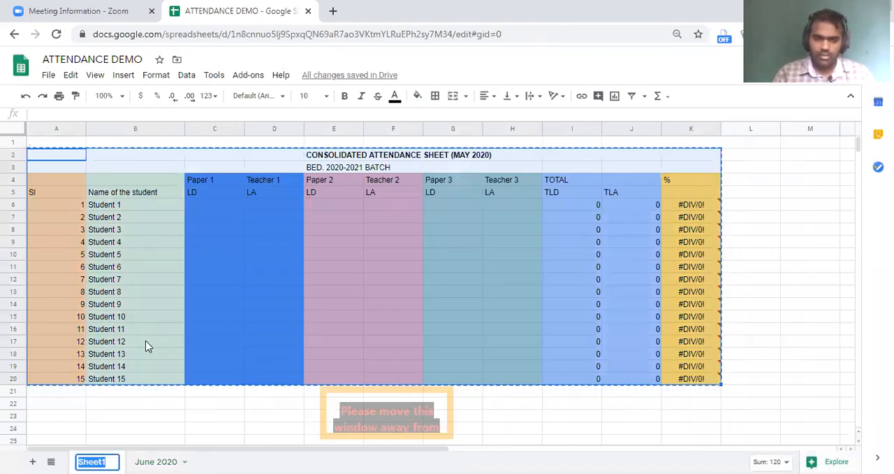
pyautogui.write('May 2020')
pyautogui.press('Return')
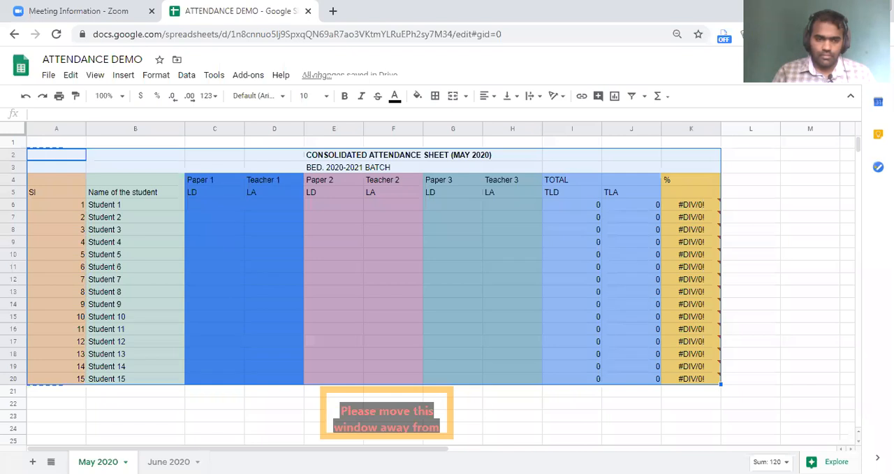
# Add a new sheet after June 2020 and open its name for editing.
pyautogui.click(32, 462)
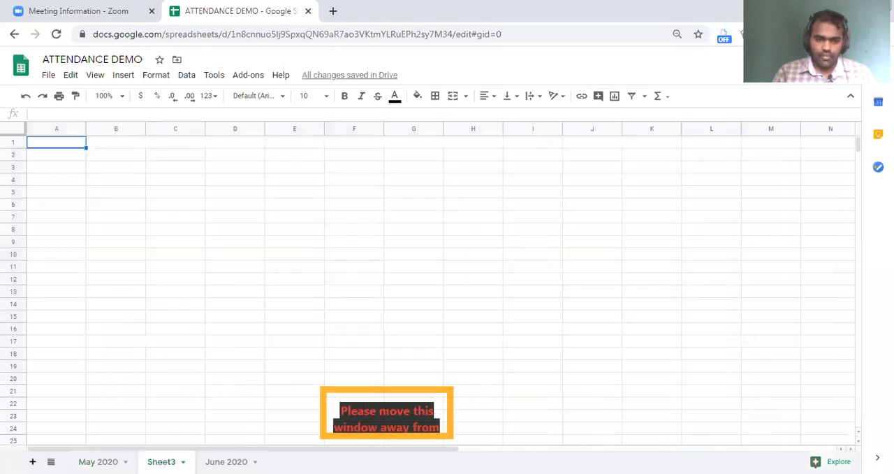
pyautogui.hotkey('ctrl', 'z')
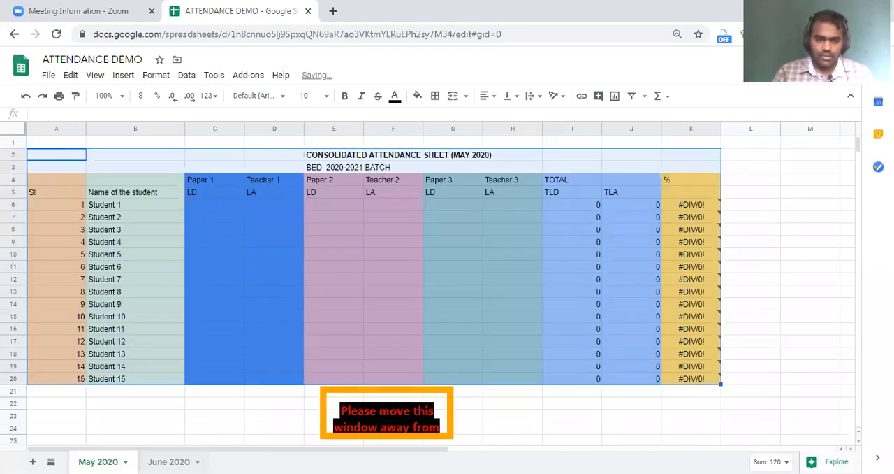
pyautogui.click(168, 461)
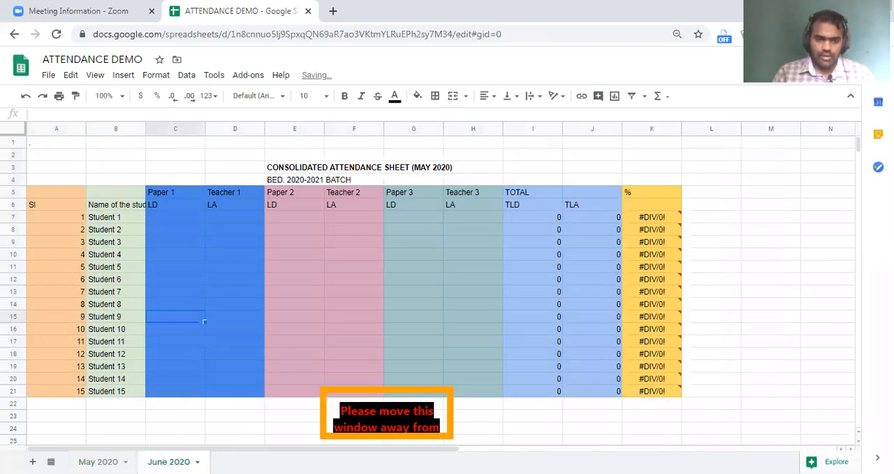
pyautogui.click(32, 462)
pyautogui.click(255, 462)
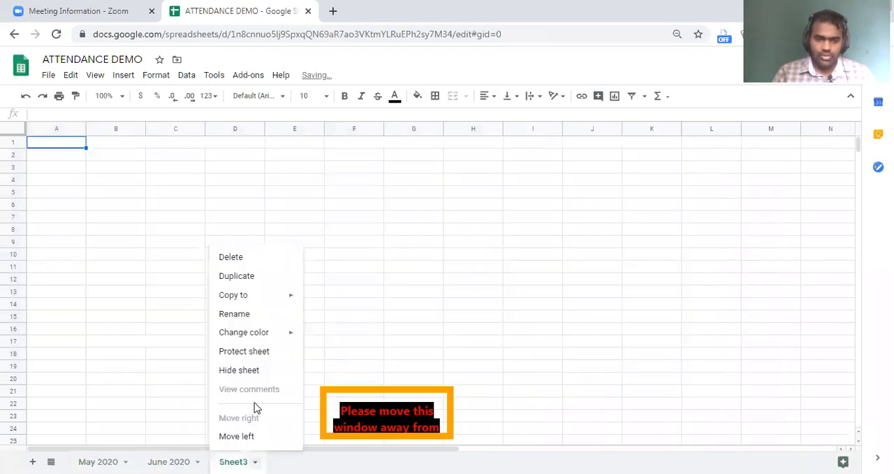
pyautogui.click(238, 314)
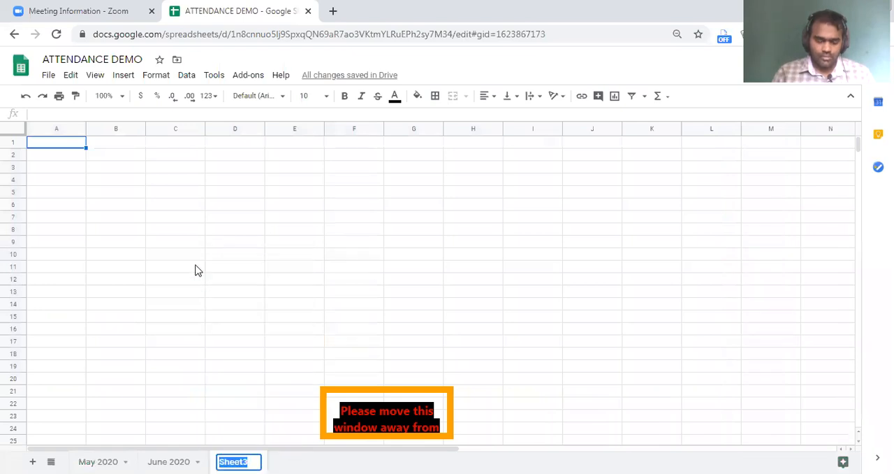
pyautogui.hotkey('ctrl', 'v')
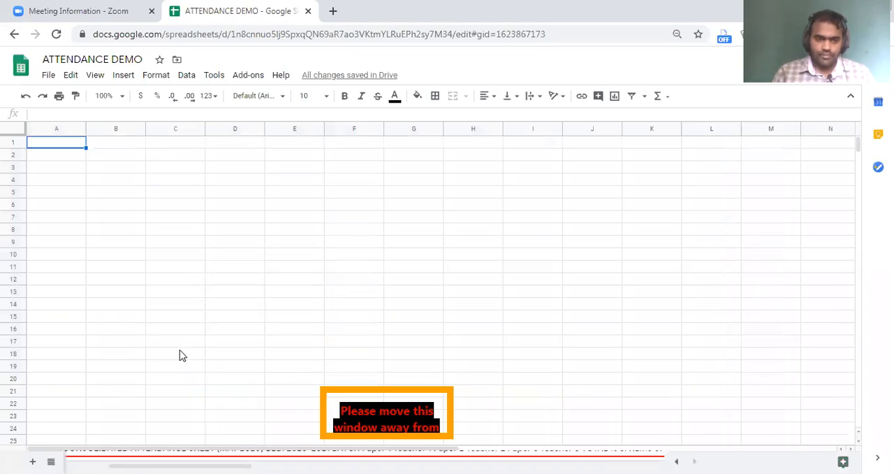
pyautogui.click(185, 349)
pyautogui.click(201, 271)
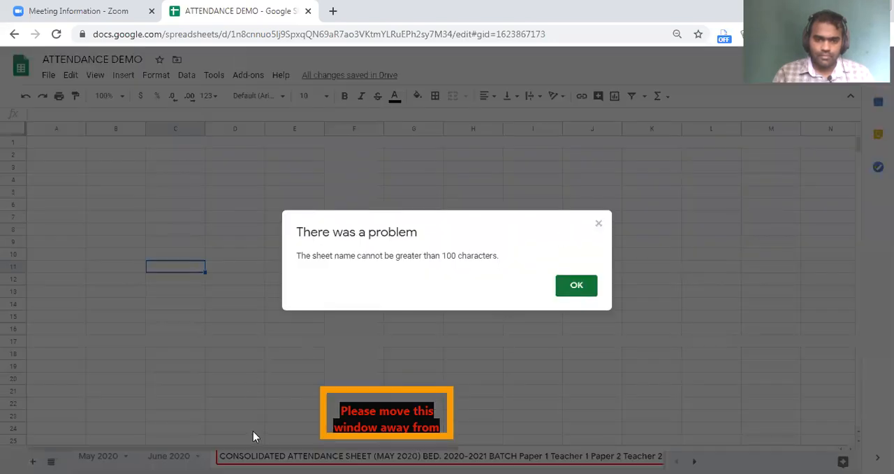
pyautogui.press('Return')
pyautogui.press('BackSpace')
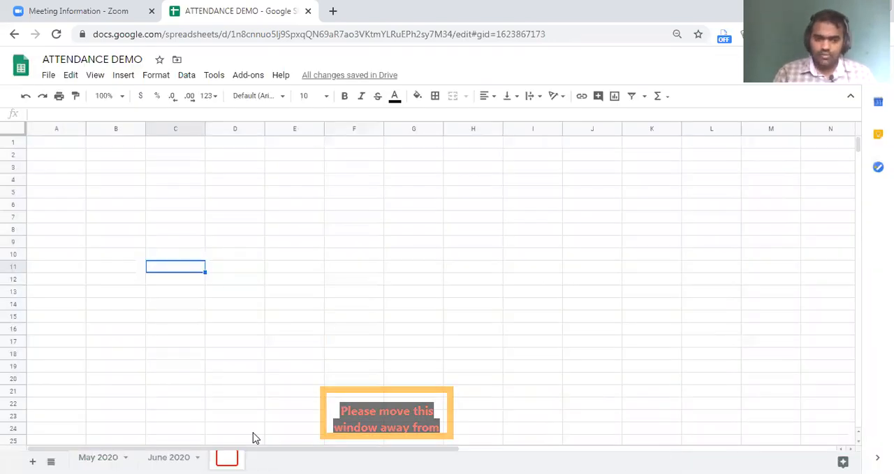
# Name the new sheet July 2020 and paste the copied attendance table into it starting at A2.
pyautogui.write('July 2020')
pyautogui.press('Return')
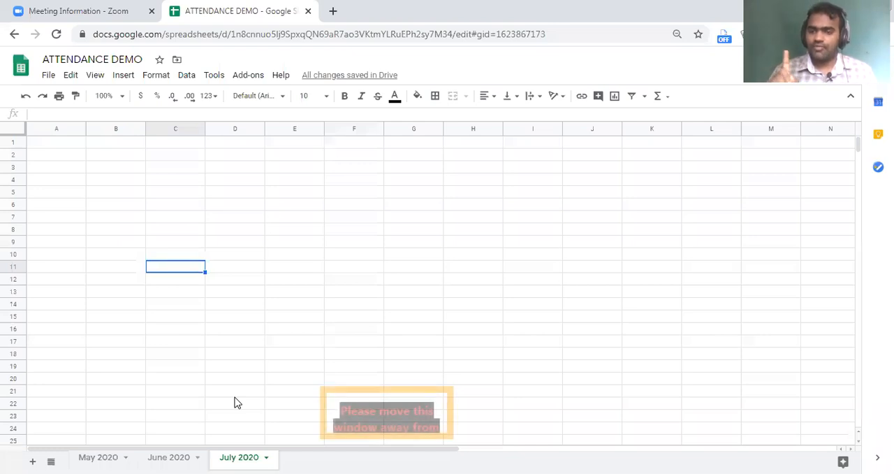
pyautogui.click(54, 158)
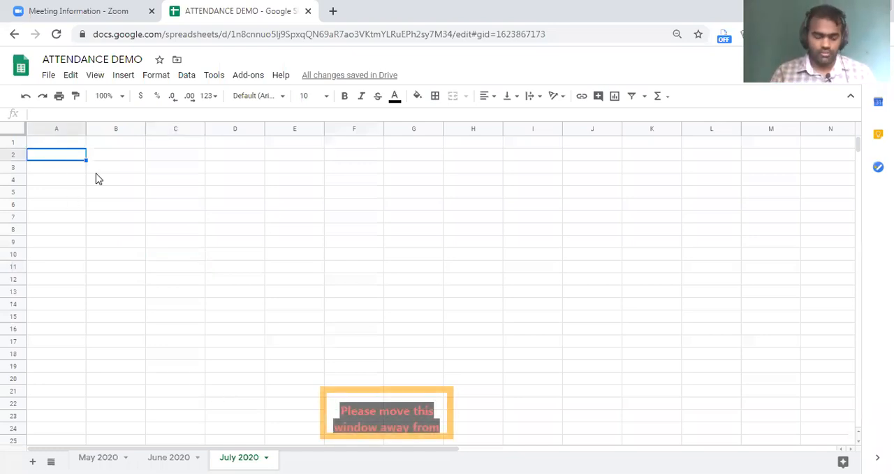
pyautogui.write('CONSOLIDATED ATTENDANCE SHEET (MAY 2020)\t\t\t\t\t\t \t\t\t\tBED. 2020-2021 BATCH\t\t\t\t\t\t \t\tPaper 1\tTeacher 1\tPaper 2\tTeacher 2\tPaper 3\tTeacher 3\tTOTAL\t\t% SI\tName of the stud\tLD\tLA\tLD\tLA\tLD\tLA\tTLD\tTLA\t 1\tStudent 1\t\t\t\t\t\t\t0\t0\t#DIV/0! 2\tStudent 2\t\t\t\t\t\t\t0\t0\t#DIV/0! 3\tStudent 3\t\t\t\t\t\t\t0\t0\t#DIV/0! 4\tStudent 4\t\t\t\t\t\t\t0\t0\t#DIV/0! 5\tStudent 5\t\t\t\t\t\t\t0\t0\t#DIV/0! 6\tStudent 6\t\t\t\t\t\t\t0\t0\t#DIV/0! 7\tStudent 7\t\t\t\t\t\t\t0\t0\t#DIV/0! 8\tStudent 8\t\t\t\t\t\t\t0\t0\t#DIV/0! 9\tStudent 9\t\t\t\t\t\t\t0\t0\t#DIV/0! 10\tStudent 10\t\t\t\t\t\t\t0\t0\t#DIV/0! 11\tStudent 11\t\t\t\t\t\t\t0\t0\t#DIV/0! 12\tStudent 12\t\t\t\t\t\t\t0\t0\t#DIV/0! 13\tStudent 13\t\t\t\t\t\t\t0\t0\t#DIV/0! 14\tStudent 14\t\t\t\t\t\t\t0\t0\t#DIV/0! 15\tStudent 15\t\t\t\t\t\t\t0\t0\t#DIV/0!')
pyautogui.click(197, 267)
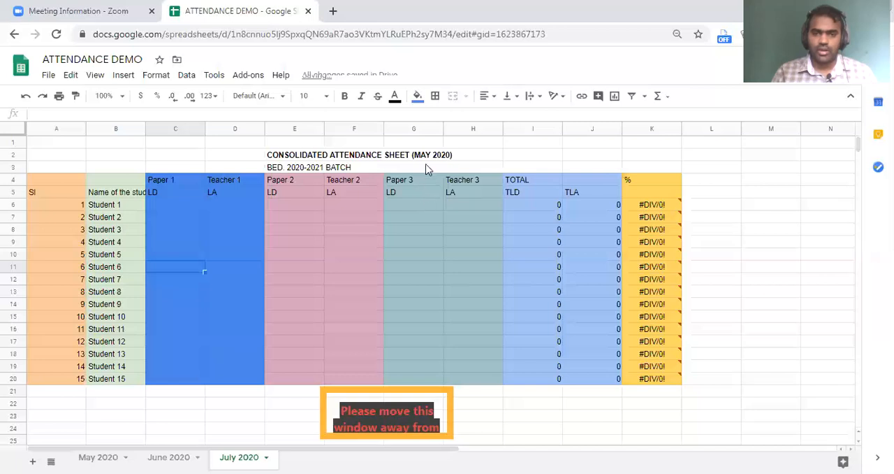
# Change the month in the July 2020 sheet's title so it reads CONSOLIDATED ATTENDANCE SHEET (JULY 2020).
pyautogui.click(425, 196)
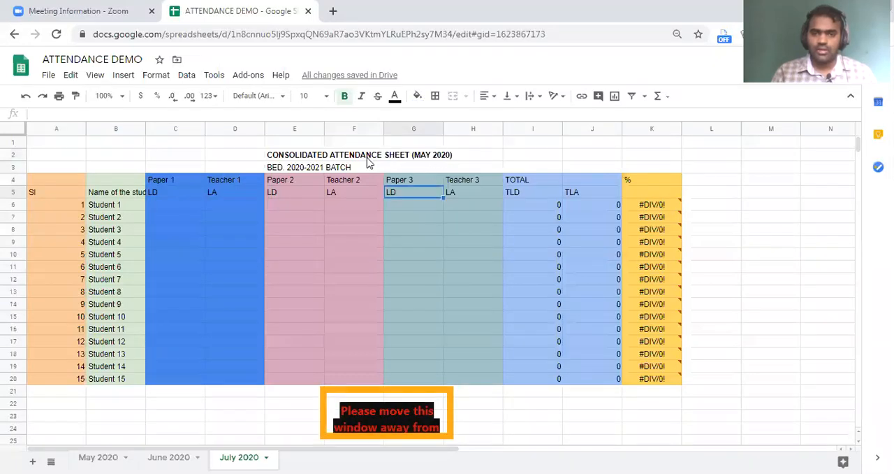
pyautogui.click(316, 159)
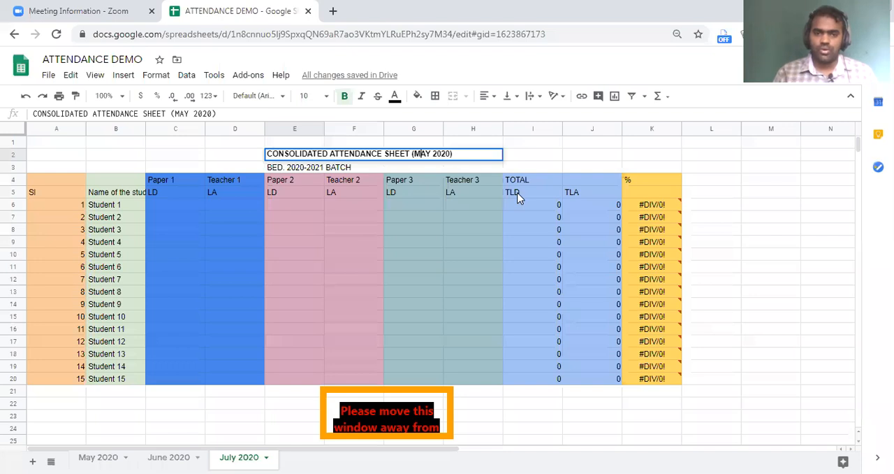
pyautogui.doubleClick(421, 154)
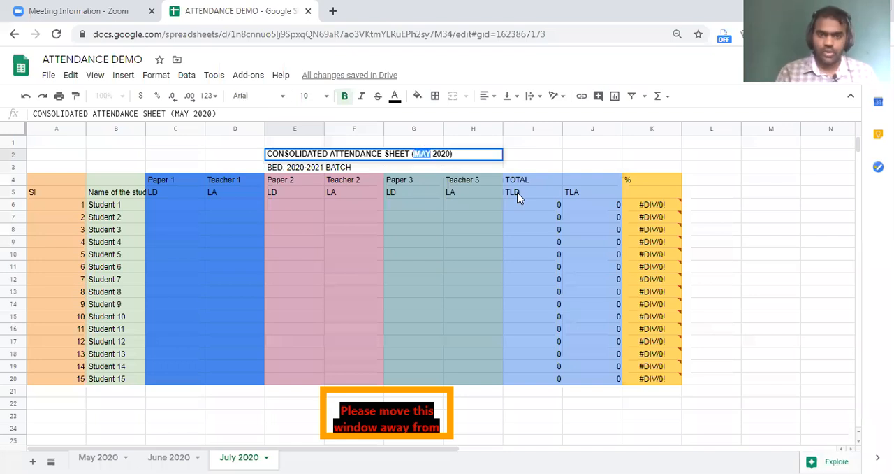
pyautogui.write('JULY')
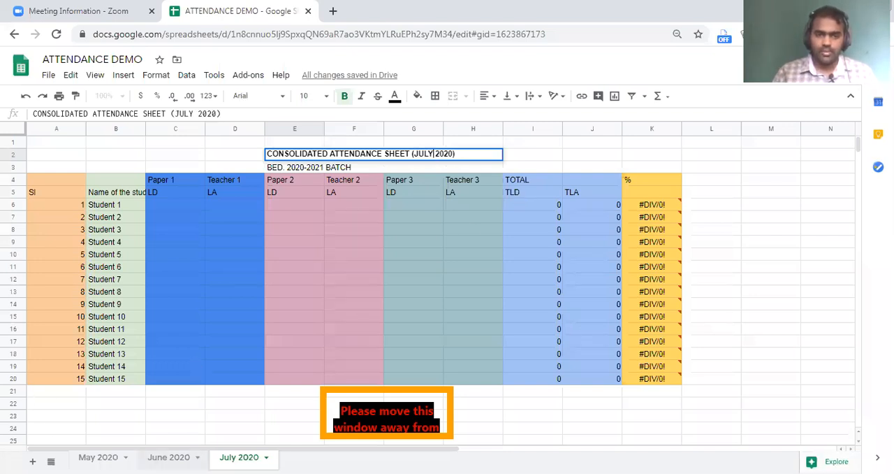
# Change the month in the June 2020 sheet's title in E3 to JUNE.
pyautogui.click(168, 457)
pyautogui.doubleClick(301, 167)
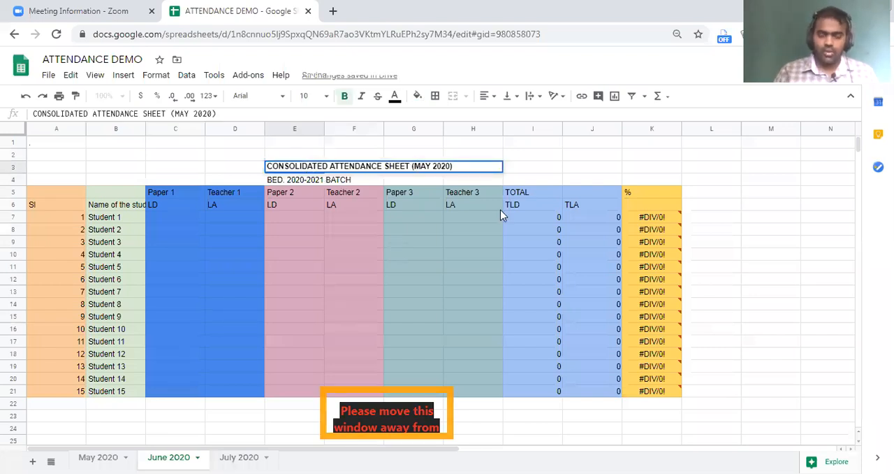
pyautogui.press('BackSpace')
pyautogui.press('BackSpace')
pyautogui.press('BackSpace')
pyautogui.write('JUNE')
# Fill the title rows A2:K3 of the May 2020 sheet with magenta.
pyautogui.click(99, 457)
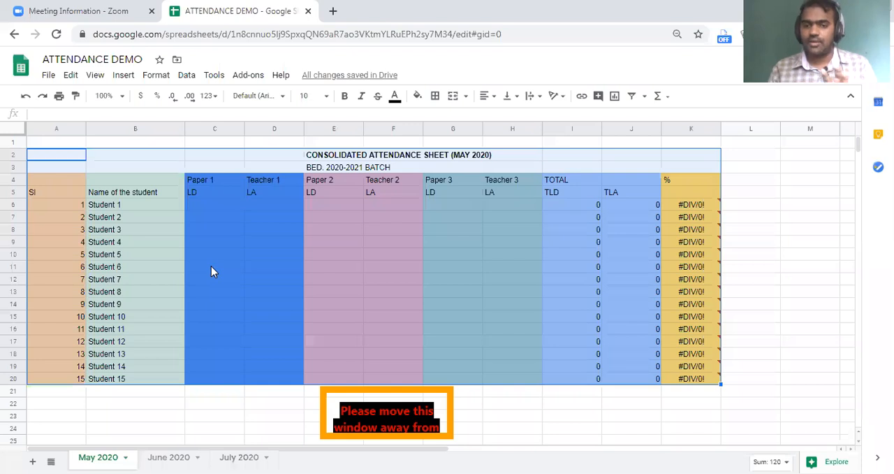
pyautogui.click(41, 158)
pyautogui.keyDown('shift'); pyautogui.click(685, 171); pyautogui.keyUp('shift')
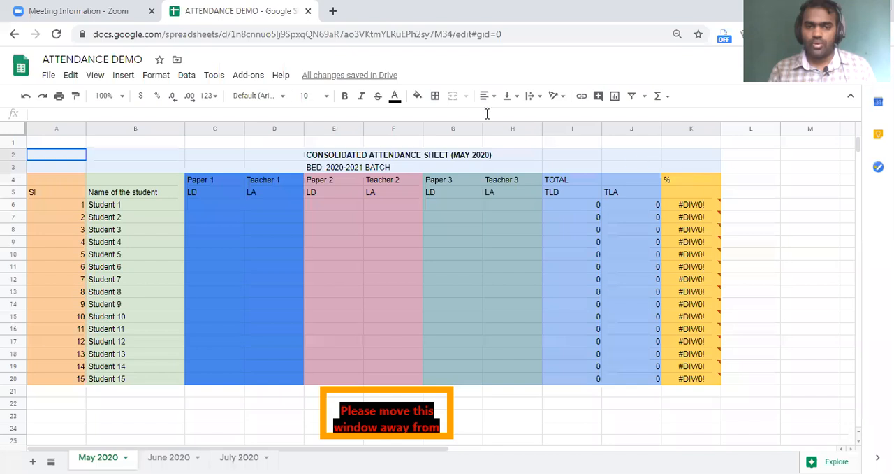
pyautogui.click(417, 96)
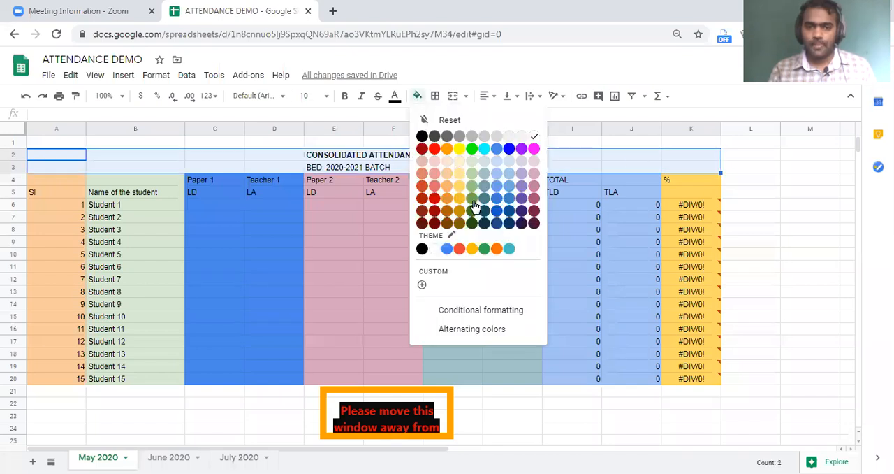
pyautogui.click(533, 148)
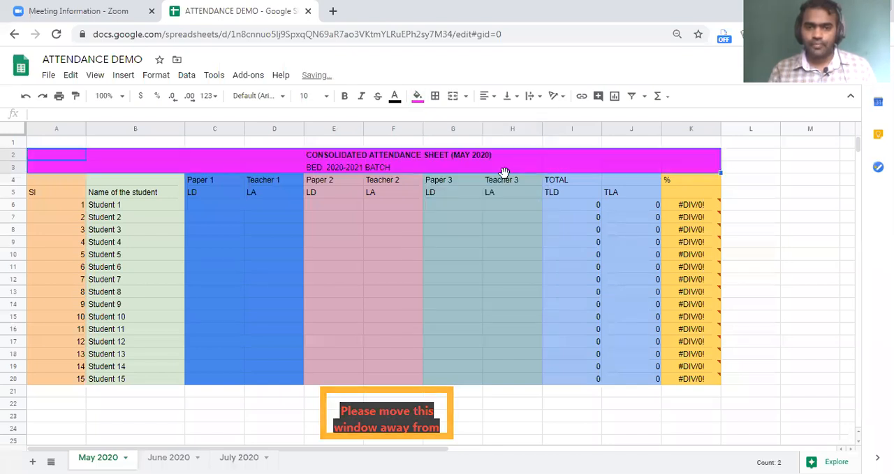
pyautogui.click(452, 216)
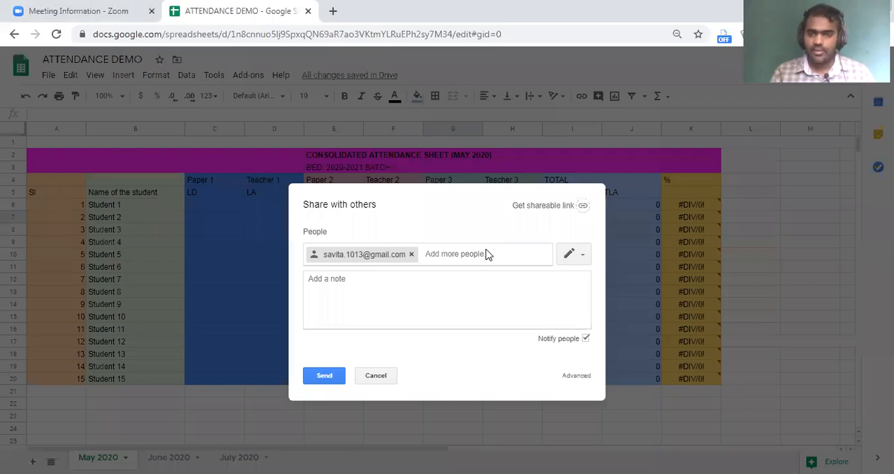
# Share the spreadsheet for editing with four teachers by e-mail address, removing the malformed address before sending the invitations.
pyautogui.hotkey('ctrl', 'v')
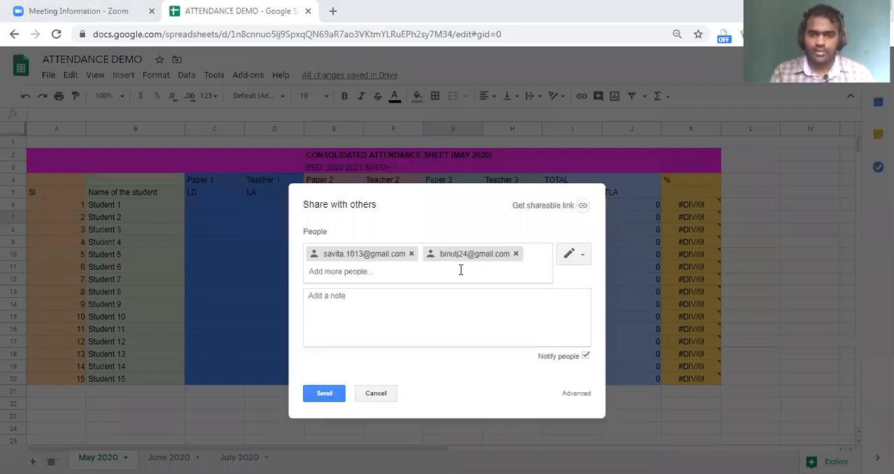
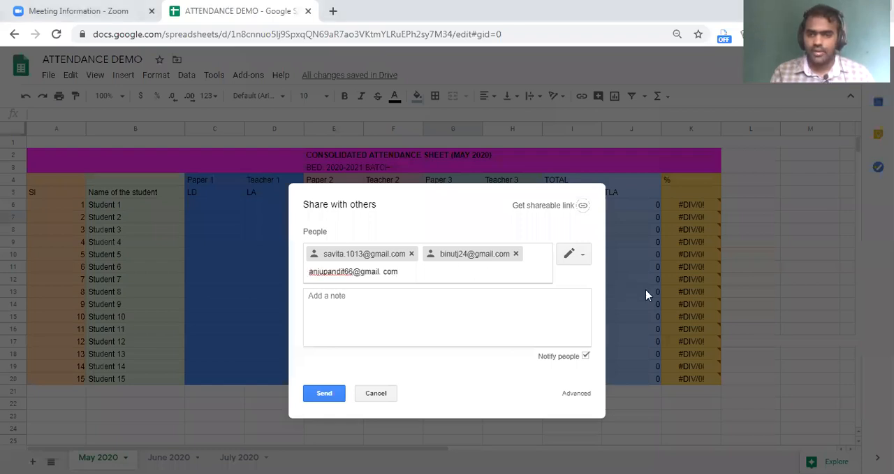
pyautogui.press('Return')
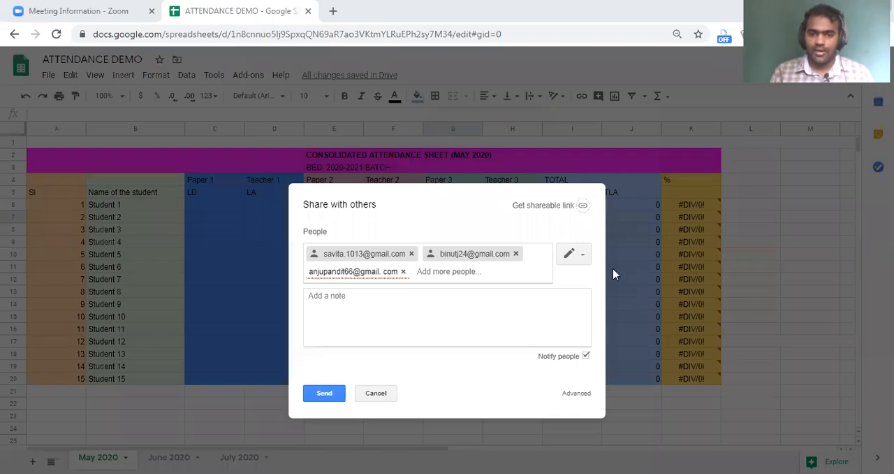
pyautogui.click(448, 269)
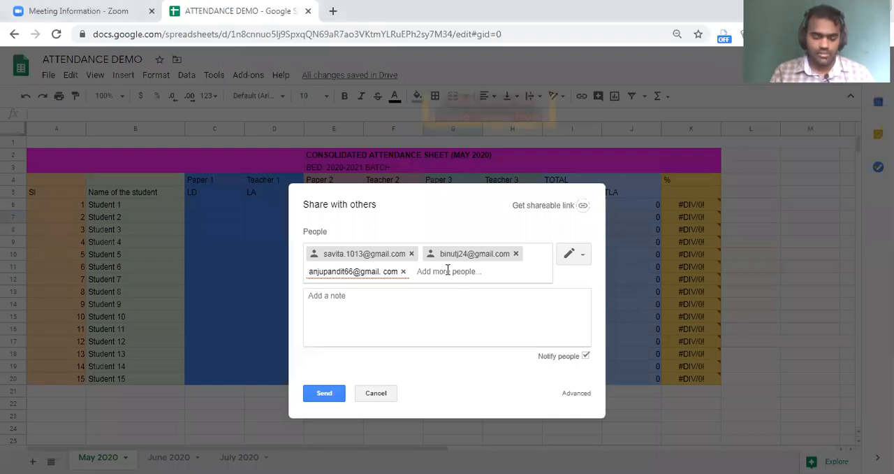
pyautogui.hotkey('ctrl', 'v')
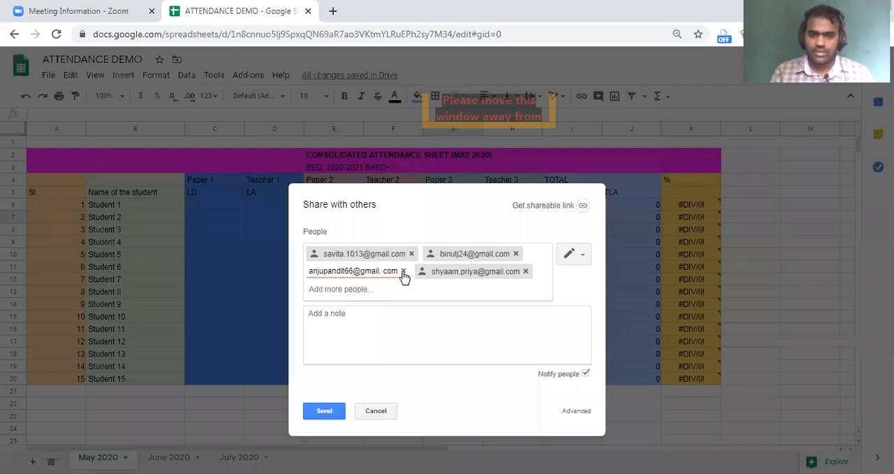
pyautogui.click(403, 271)
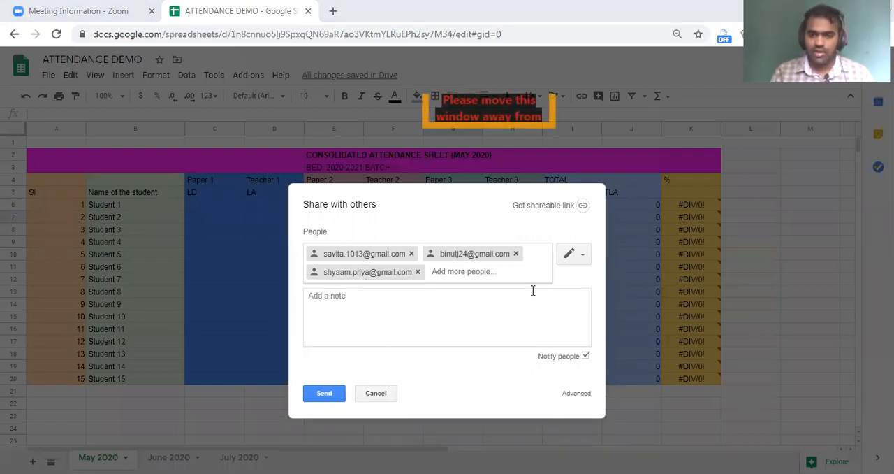
pyautogui.hotkey('ctrl', 'v')
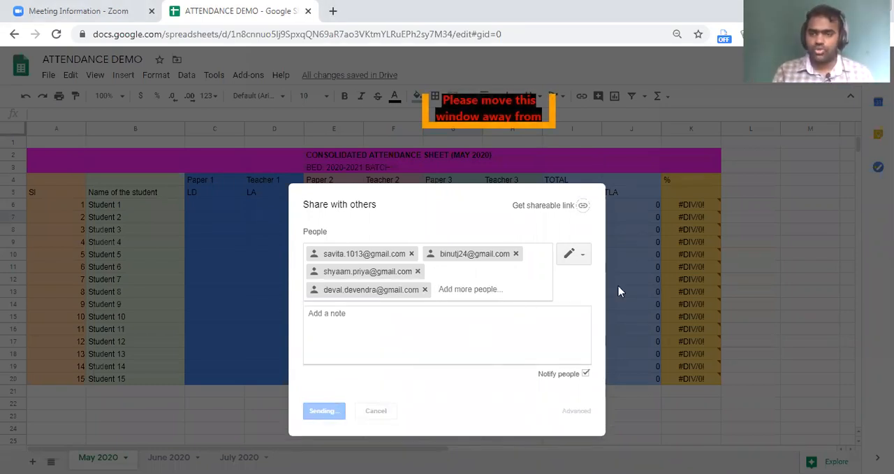
pyautogui.click(326, 286)
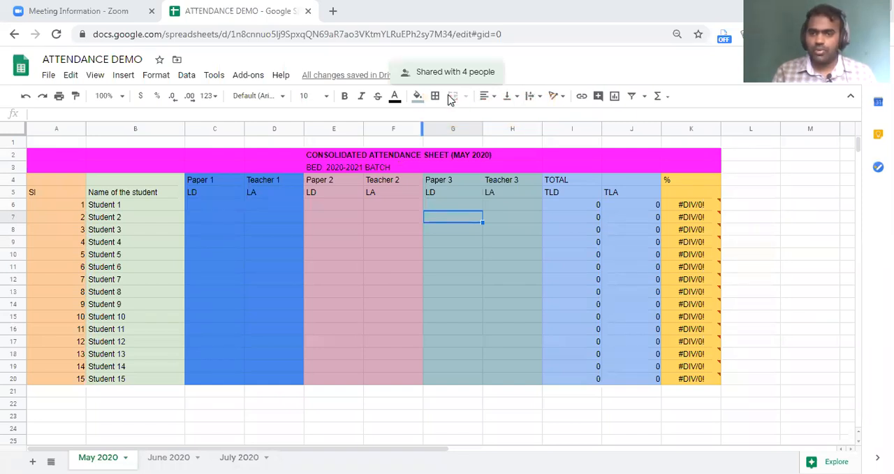
# Replace the Teacher 1 heading in D4 of the May 2020 sheet with the first active collaborator's full name.
pyautogui.moveTo(745, 50)
pyautogui.mouseDown()
pyautogui.moveTo(674, 70)
pyautogui.moveTo(728, 94)
pyautogui.moveTo(802, 84)
pyautogui.mouseUp()
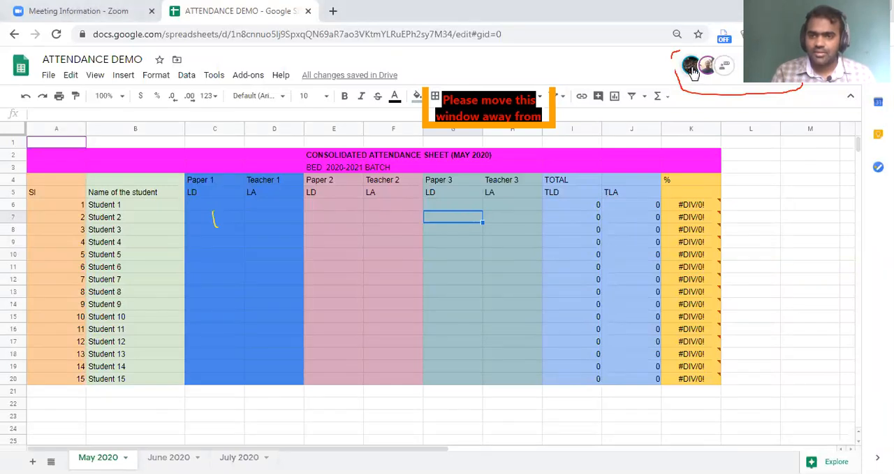
pyautogui.moveTo(694, 72)
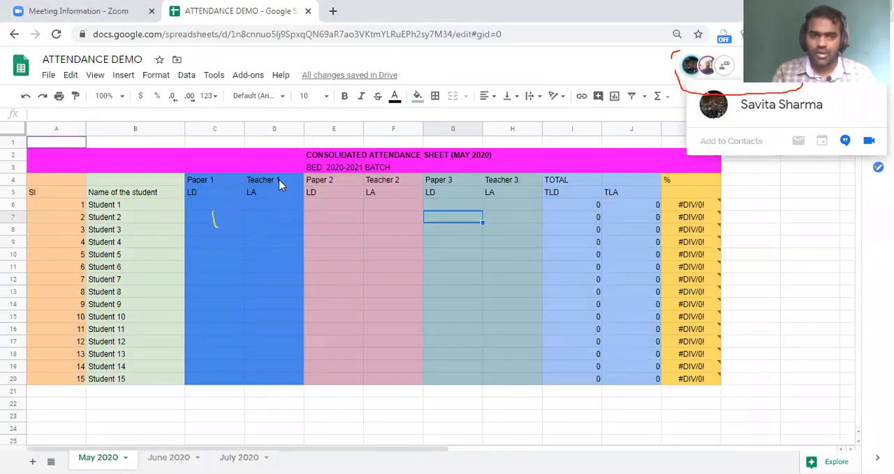
pyautogui.click(246, 185)
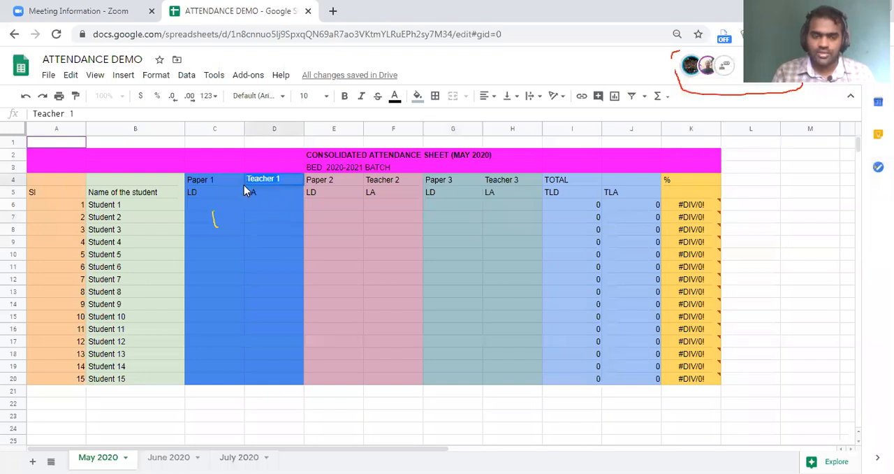
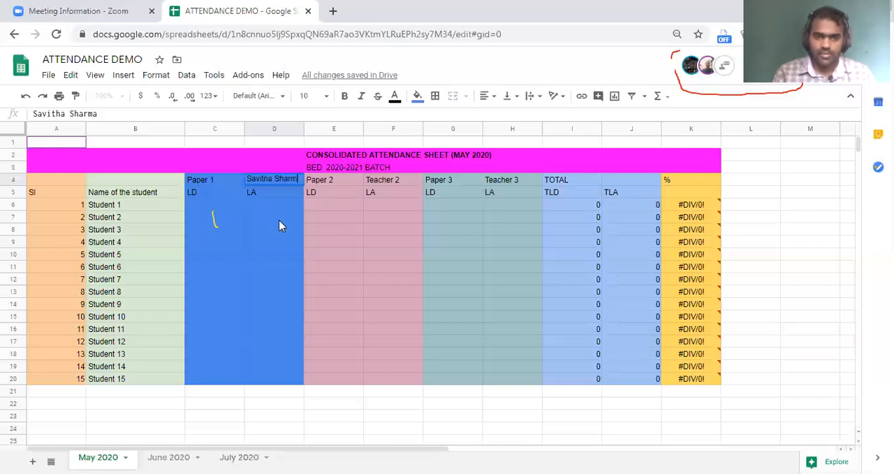
pyautogui.press('Return')
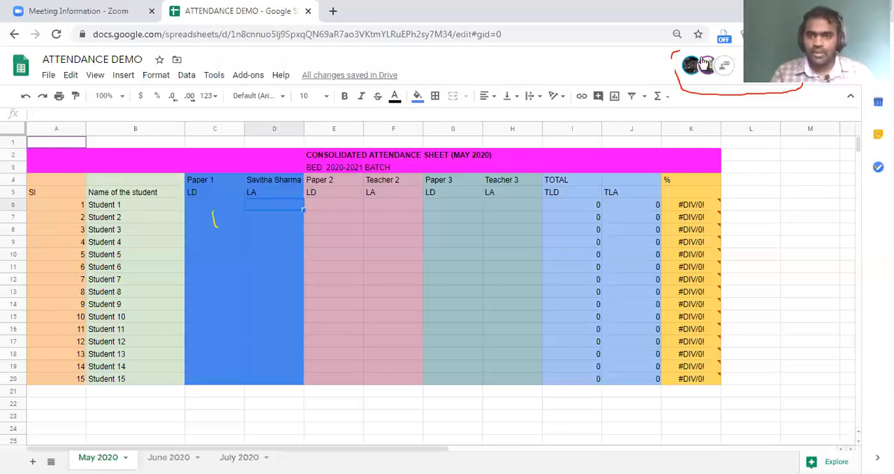
# Replace the Teacher 2 heading in F4 with the second active collaborator's full name.
pyautogui.moveTo(707, 67)
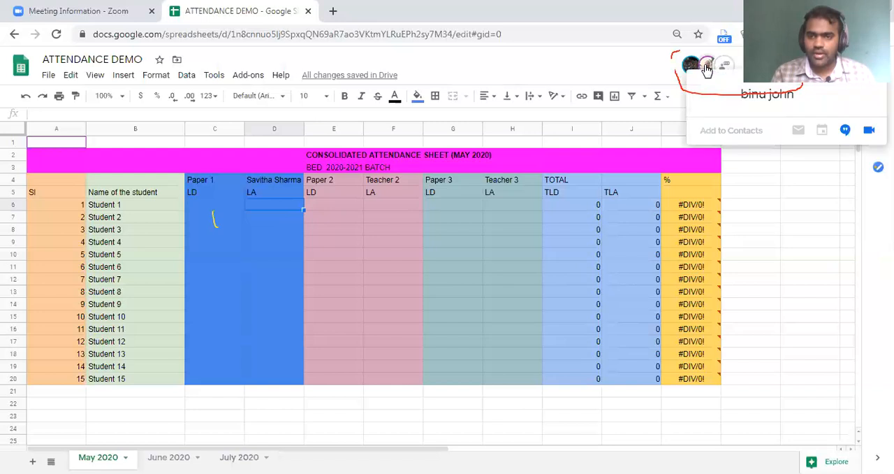
pyautogui.doubleClick(410, 181)
pyautogui.moveTo(410, 180); pyautogui.dragTo(336, 179)
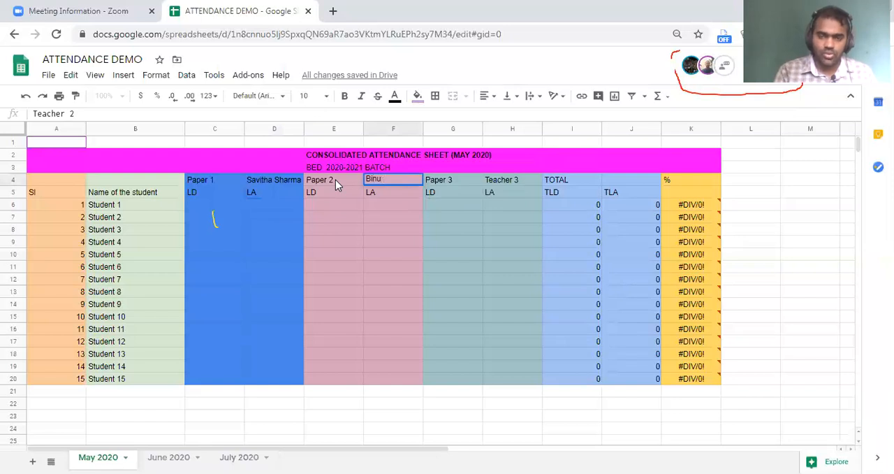
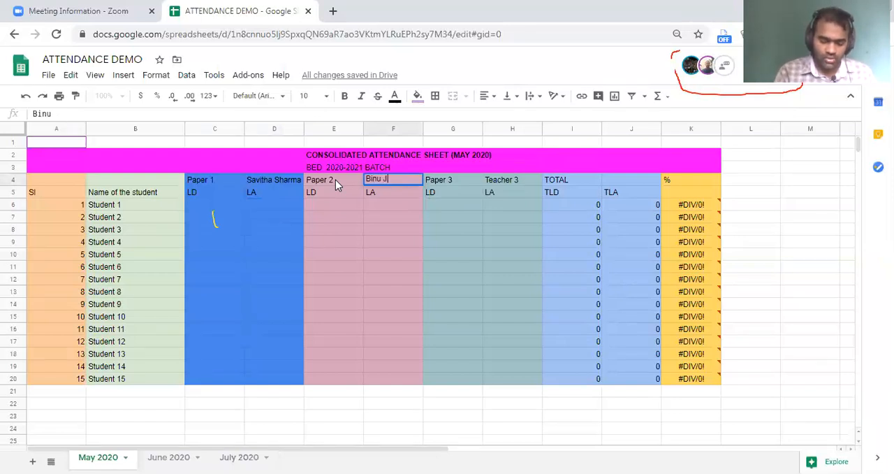
pyautogui.click(289, 222)
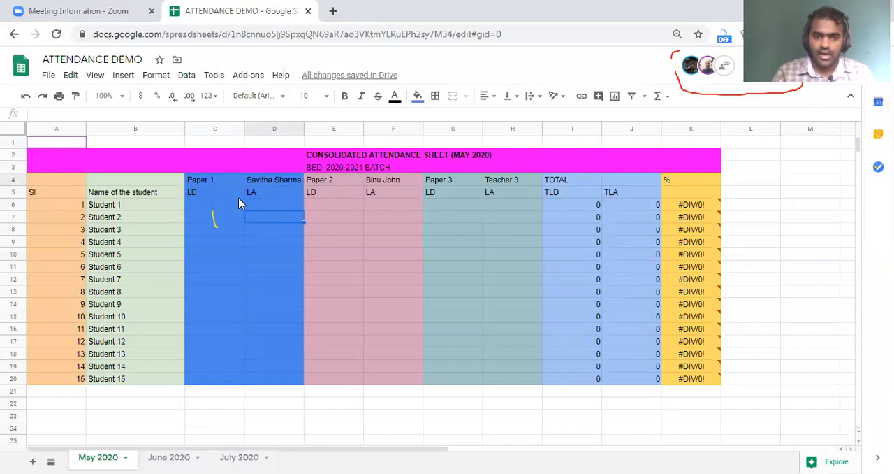
pyautogui.click(225, 208)
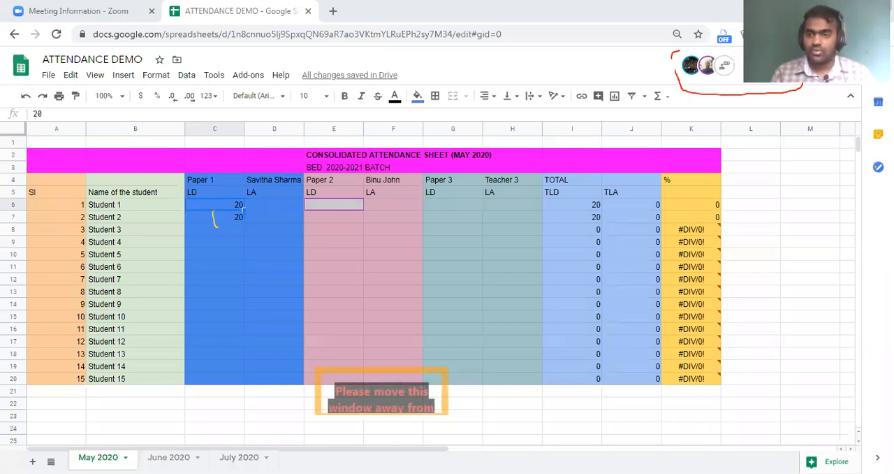
# Share the spreadsheet for editing with one more teacher by entering the e-mail address and sending the invitation.
pyautogui.click(823, 65)
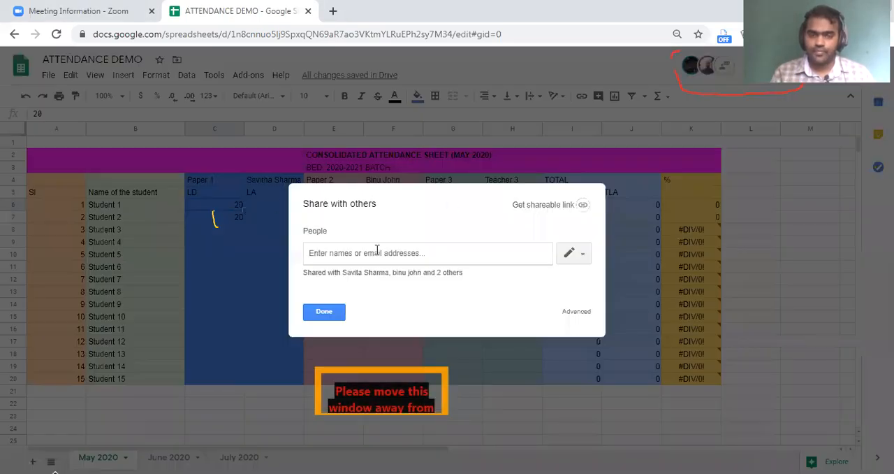
pyautogui.hotkey('ctrl', 'v')
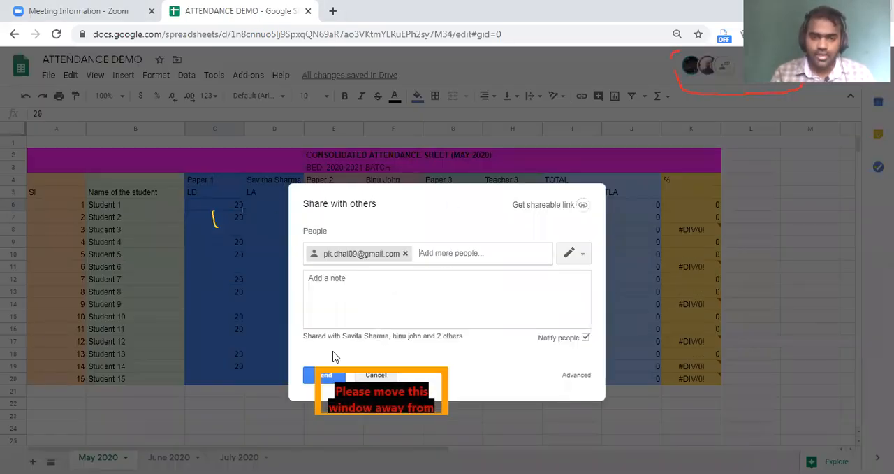
pyautogui.click(306, 379)
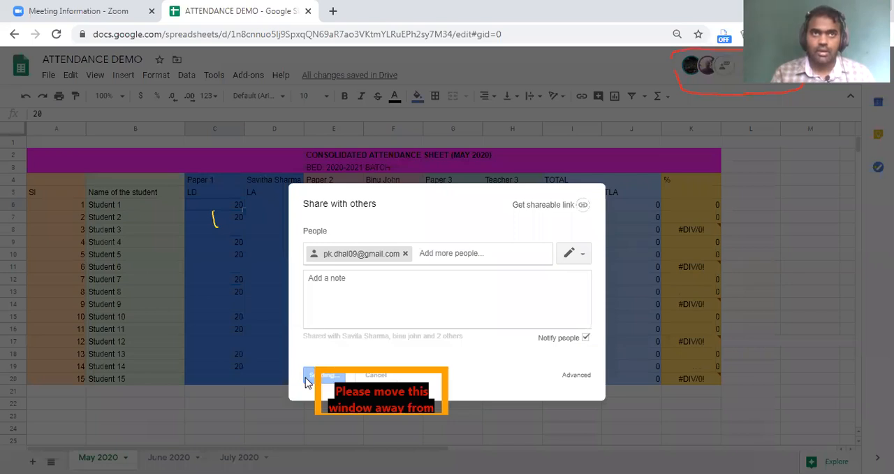
pyautogui.click(328, 291)
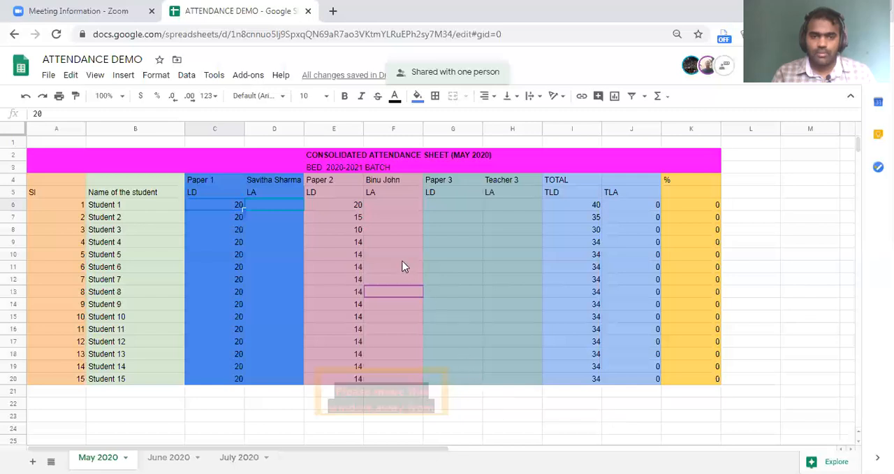
pyautogui.click(385, 183)
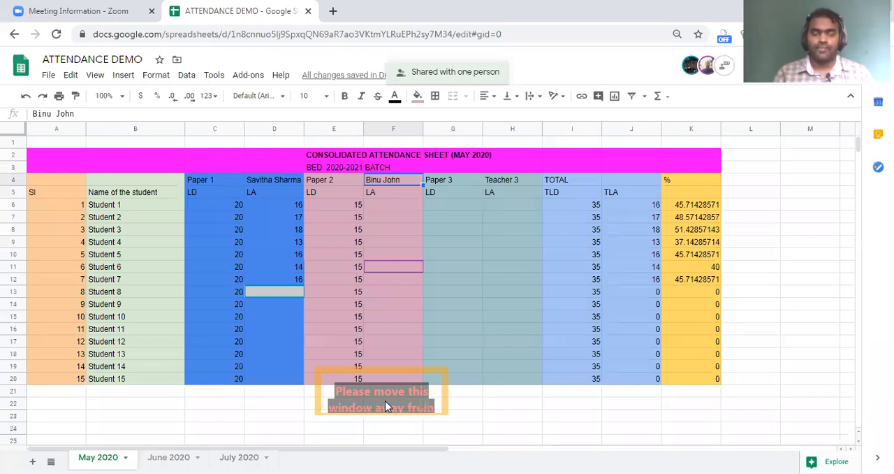
pyautogui.write('10')
pyautogui.press('Return')
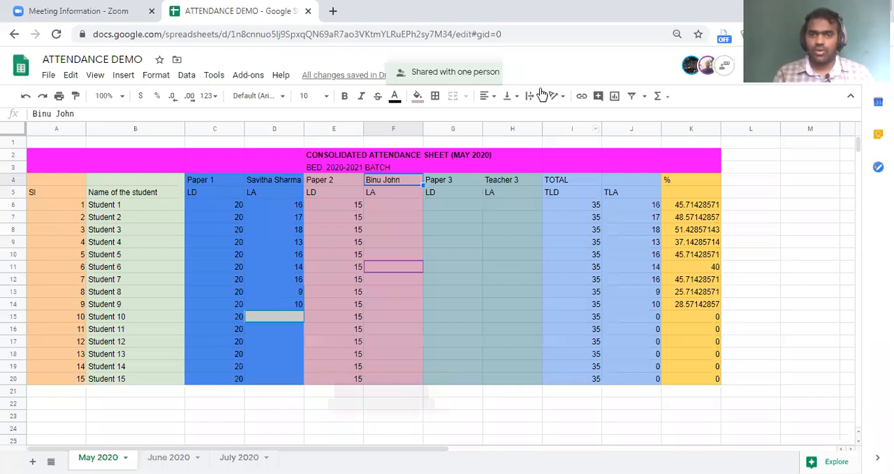
# Replace the Teacher 3 heading in H4 with the spreadsheet owner's first name.
pyautogui.click(455, 206)
pyautogui.doubleClick(517, 180)
pyautogui.moveTo(530, 179); pyautogui.dragTo(459, 176)
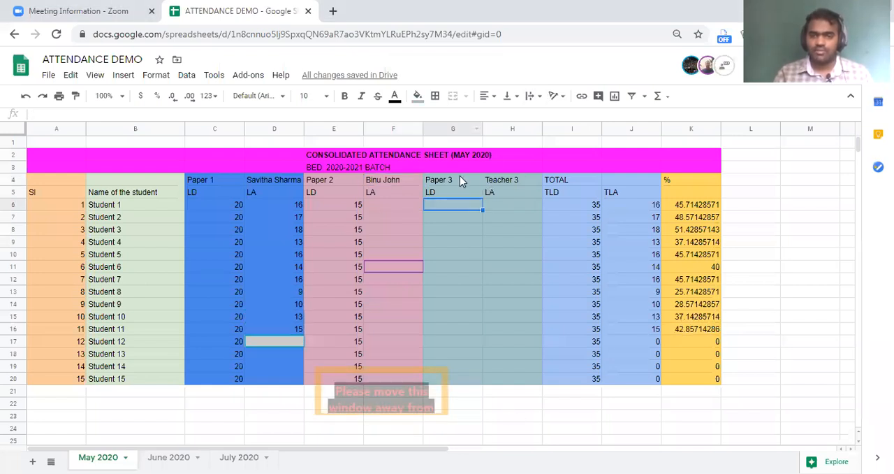
pyautogui.write('Naseer')
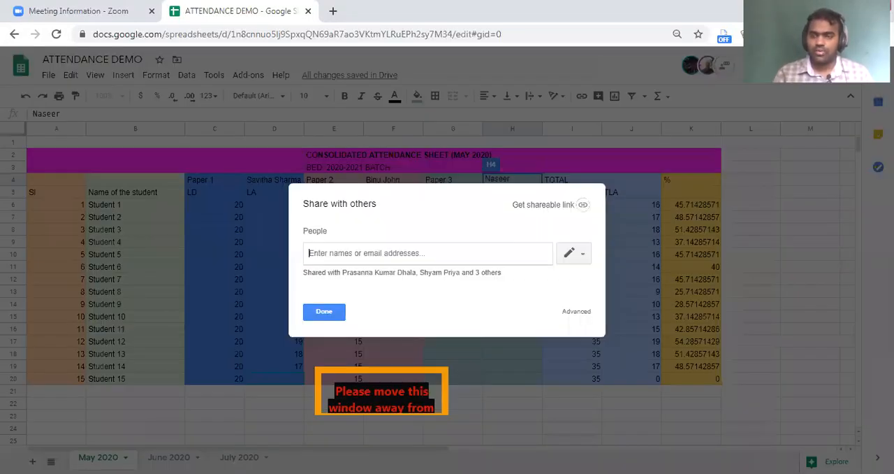
# Remove the second and third invited collaborators from the list in the sharing settings and save the changes.
pyautogui.click(798, 80)
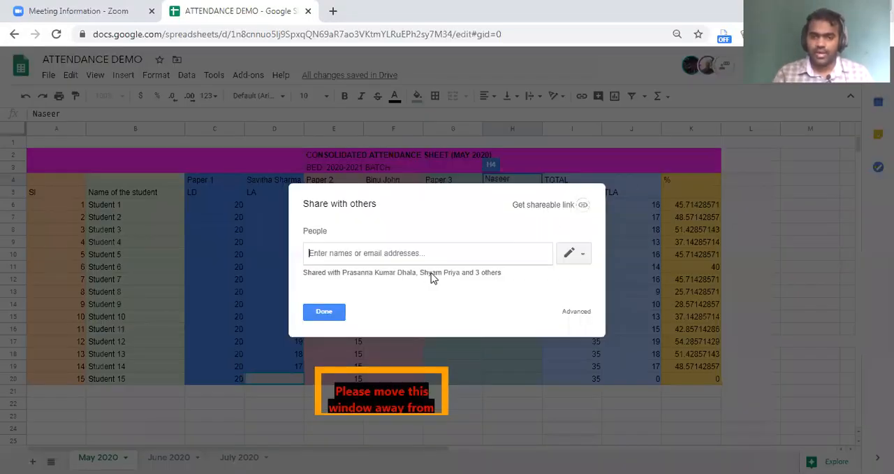
pyautogui.click(433, 273)
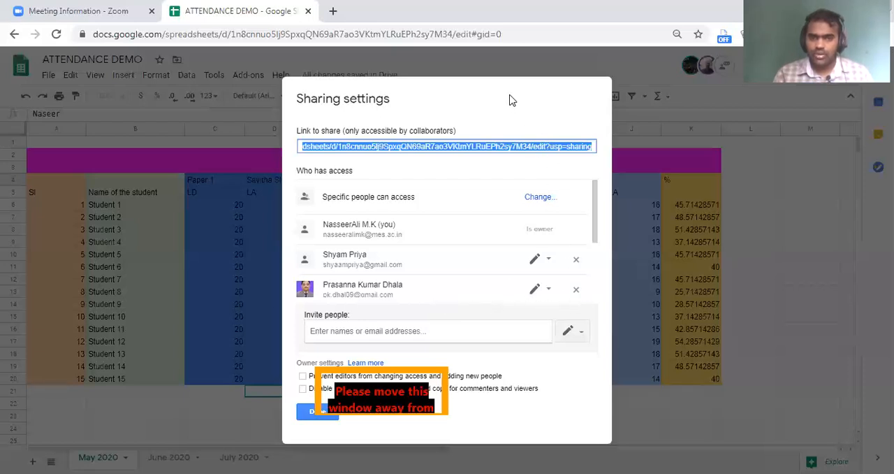
pyautogui.click(575, 289)
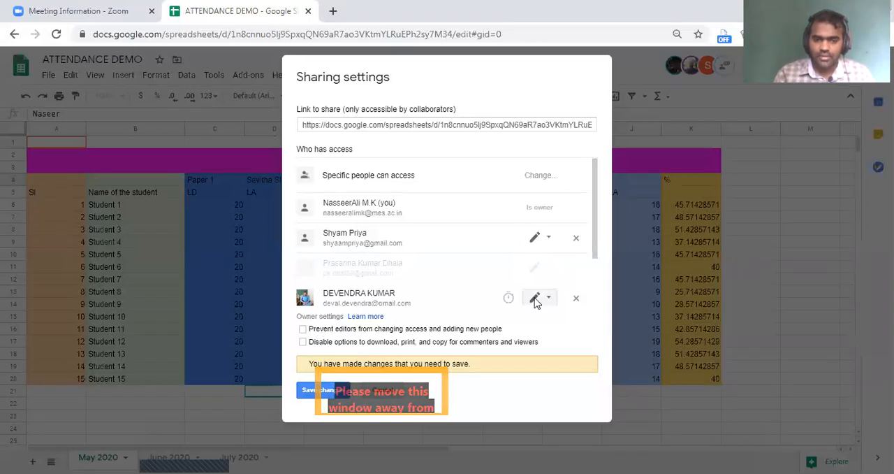
pyautogui.click(577, 299)
pyautogui.click(320, 390)
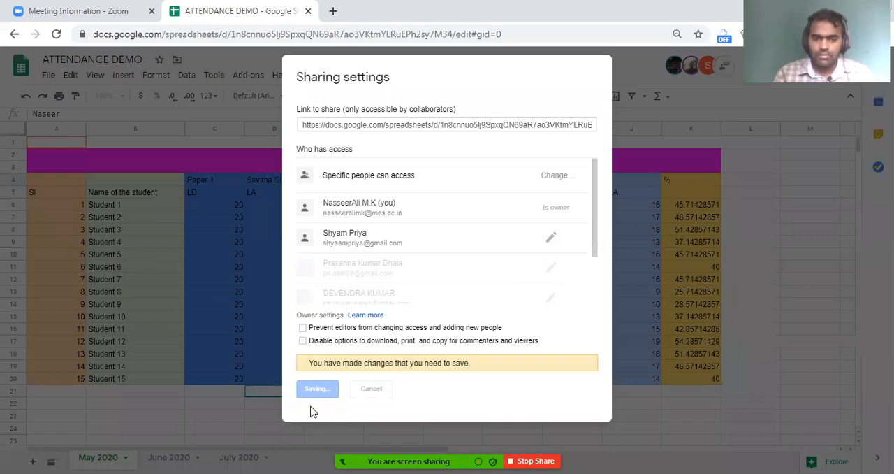
pyautogui.click(318, 393)
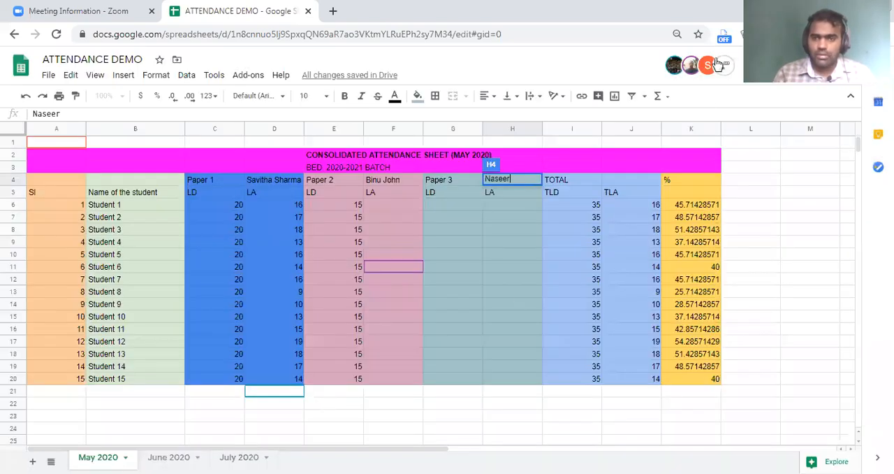
# Replace the name in H4, the Paper 3 teacher heading, with the third active collaborator's full name.
pyautogui.moveTo(709, 70)
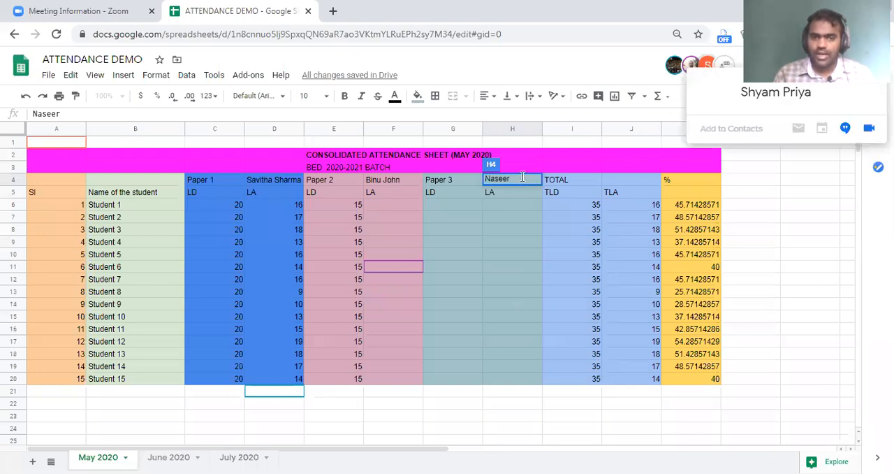
pyautogui.moveTo(522, 179); pyautogui.dragTo(487, 179)
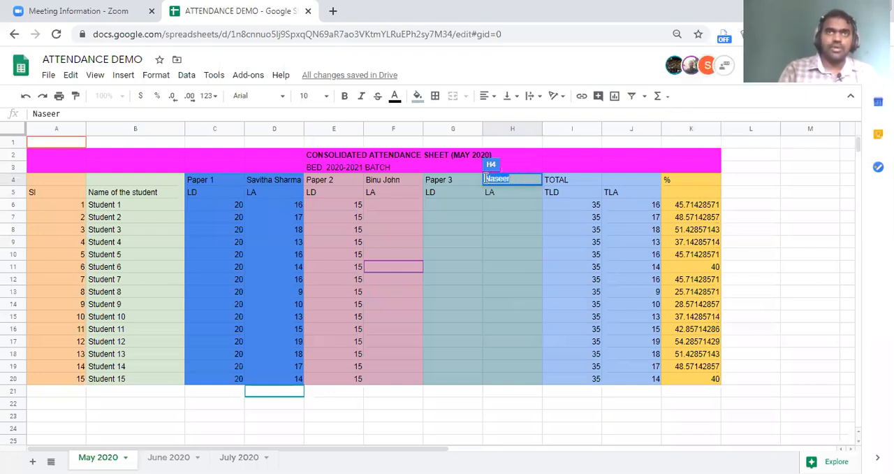
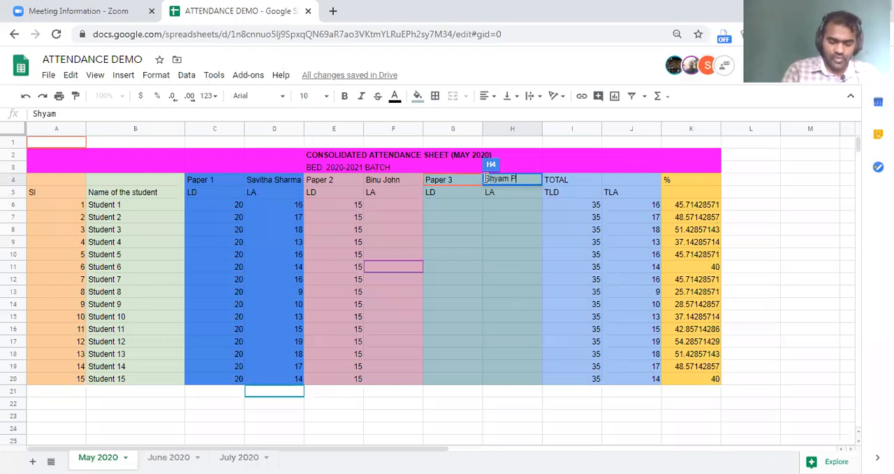
pyautogui.click(500, 254)
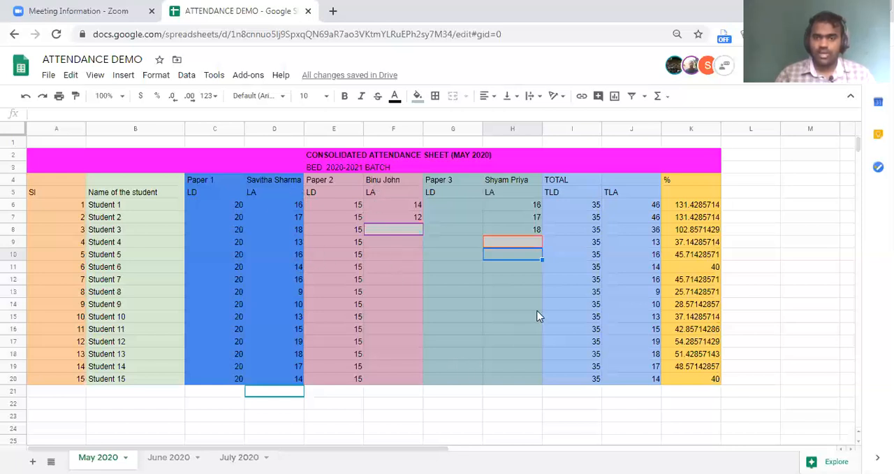
pyautogui.click(274, 180)
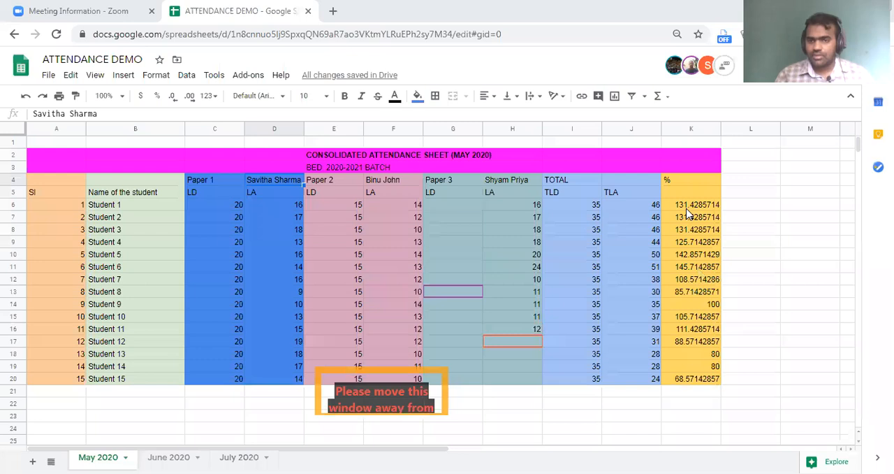
pyautogui.click(677, 183)
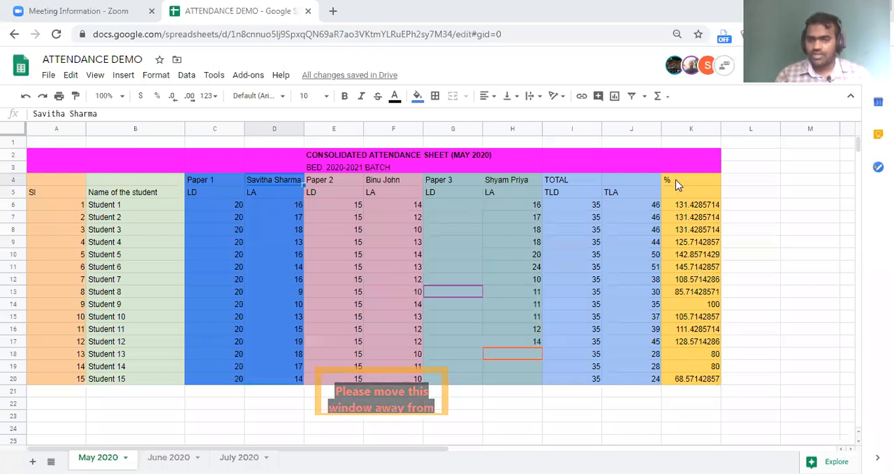
pyautogui.press('Down')
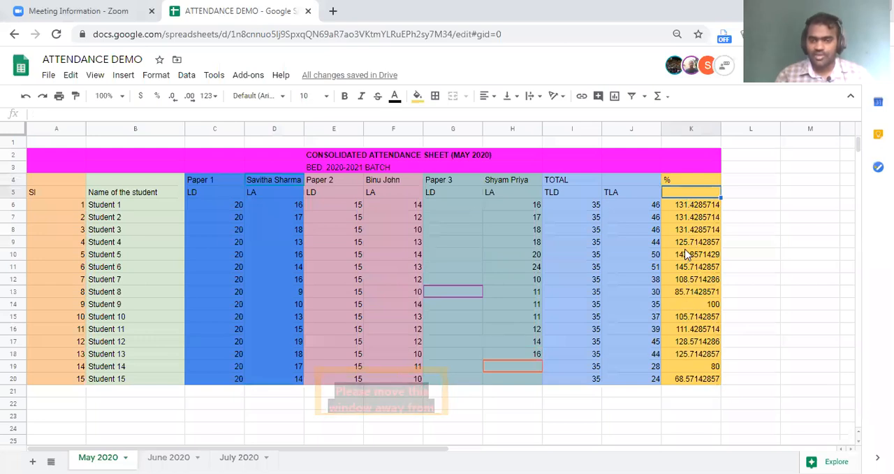
pyautogui.click(672, 182)
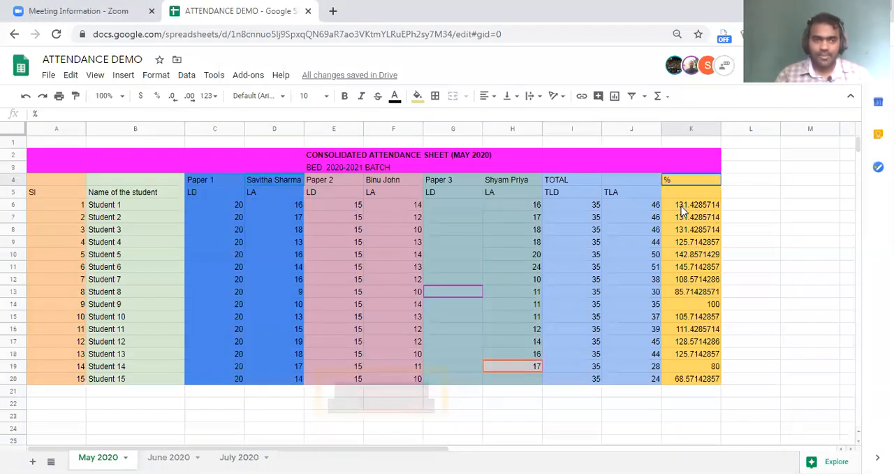
pyautogui.click(683, 205)
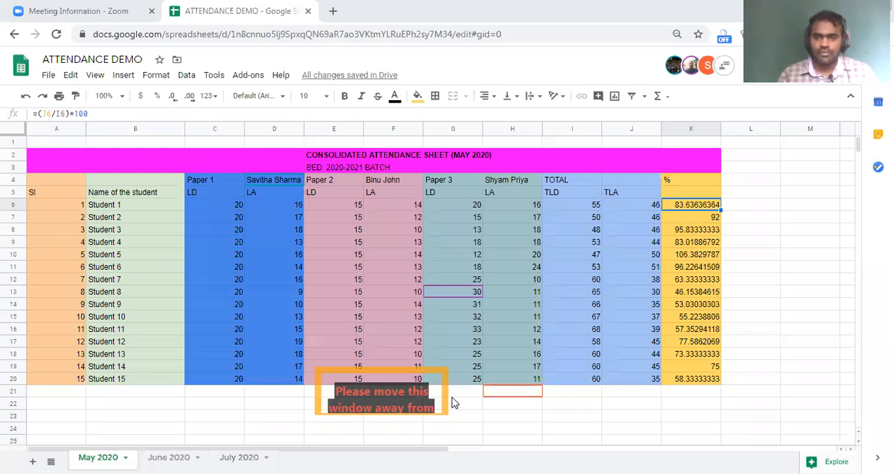
# Make the % heading in K4 bold and centre it horizontally.
pyautogui.click(677, 183)
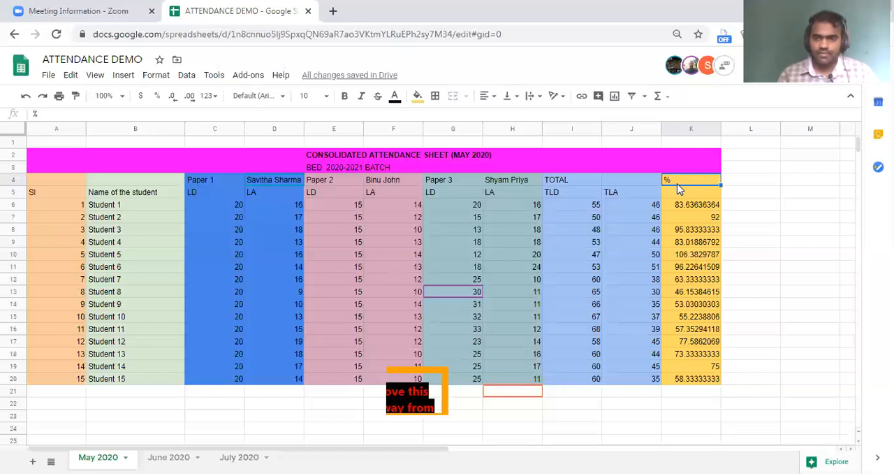
pyautogui.hotkey('ctrl', 'b')
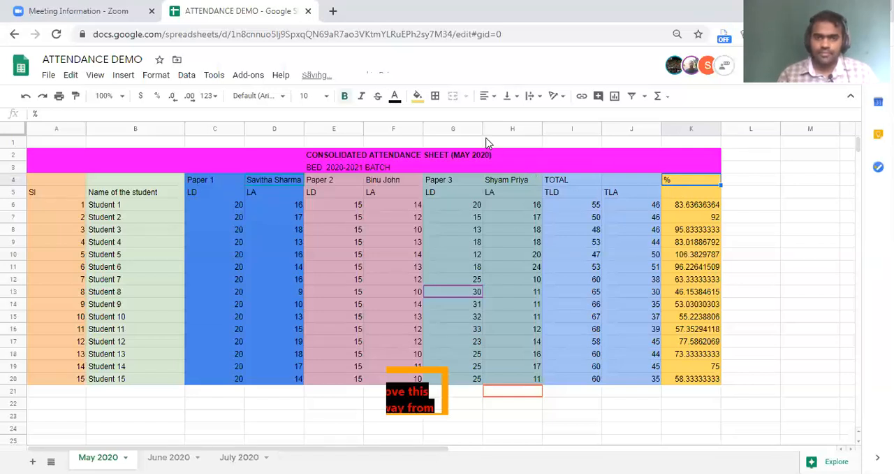
pyautogui.click(487, 96)
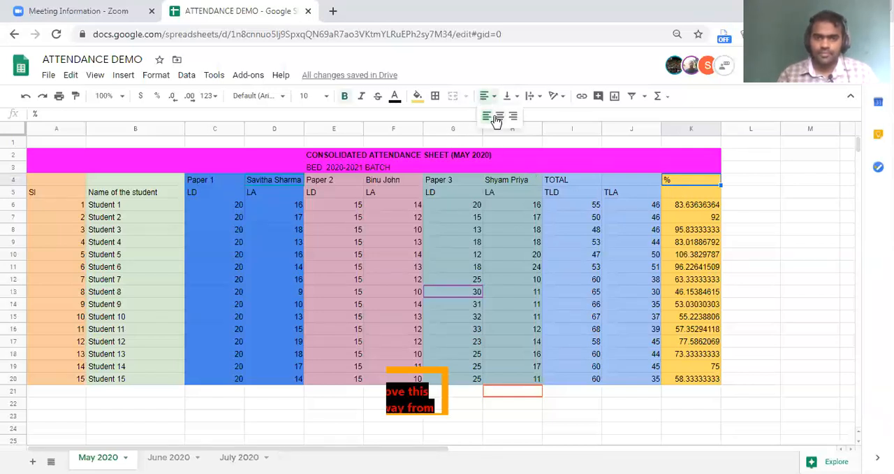
pyautogui.click(497, 118)
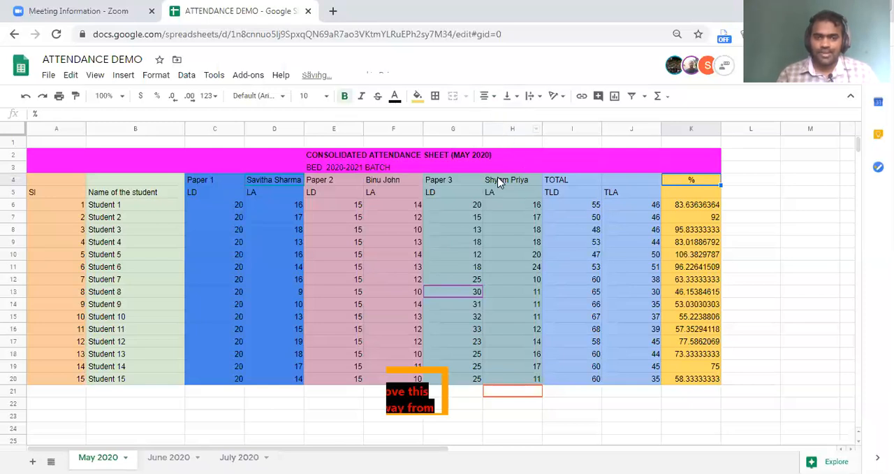
# Make all headings in A4:K4 bold, from the serial number column to the percentage column.
pyautogui.click(20, 182)
pyautogui.click(54, 181)
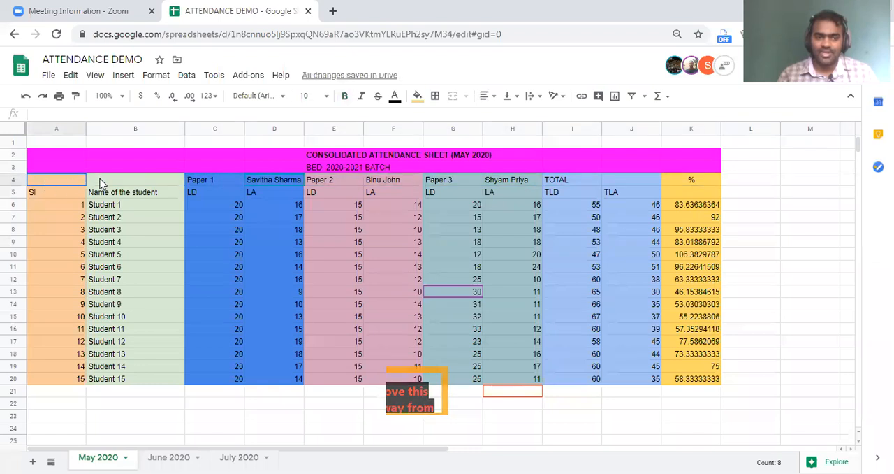
pyautogui.keyDown('shift'); pyautogui.click(698, 181); pyautogui.keyUp('shift')
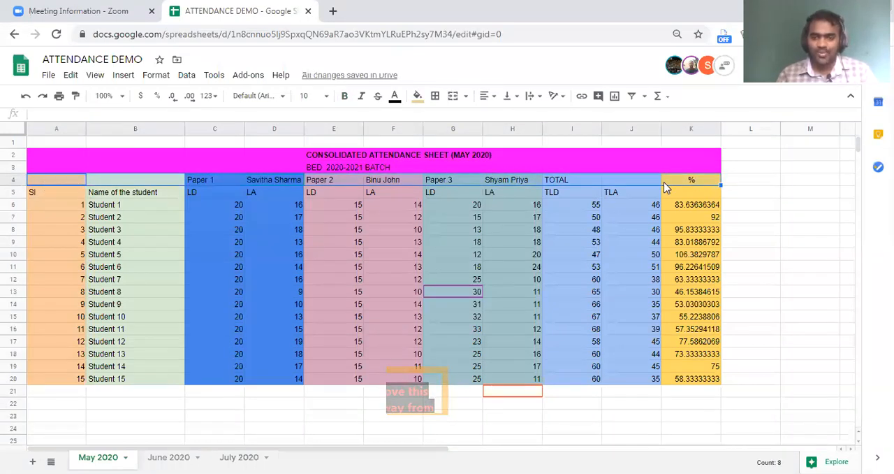
pyautogui.hotkey('ctrl', 'b')
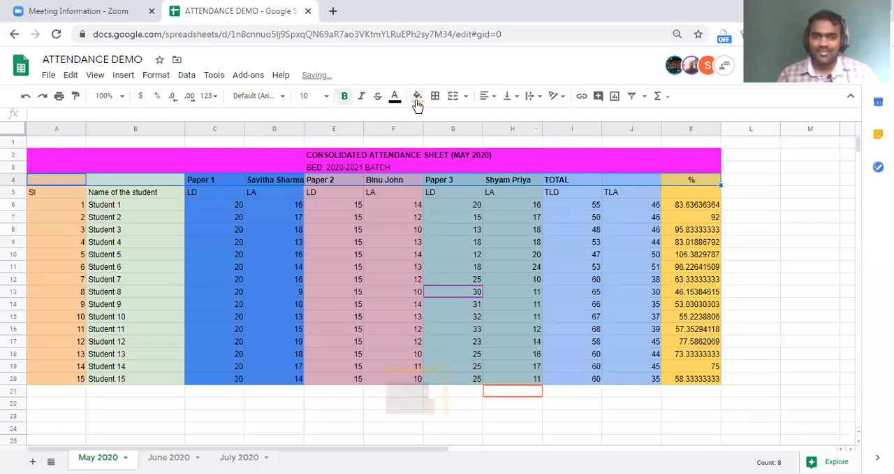
# Try a cornflower blue and a very dark blue fill on the headings in A4:K4.
pyautogui.click(417, 97)
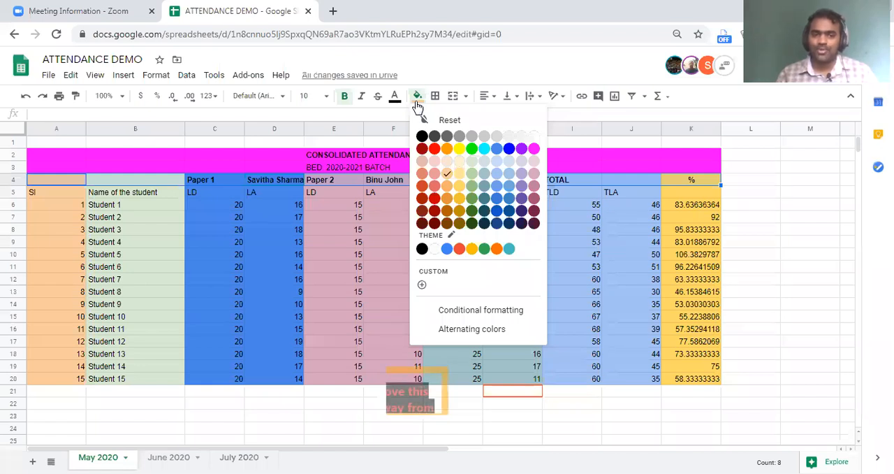
pyautogui.click(498, 150)
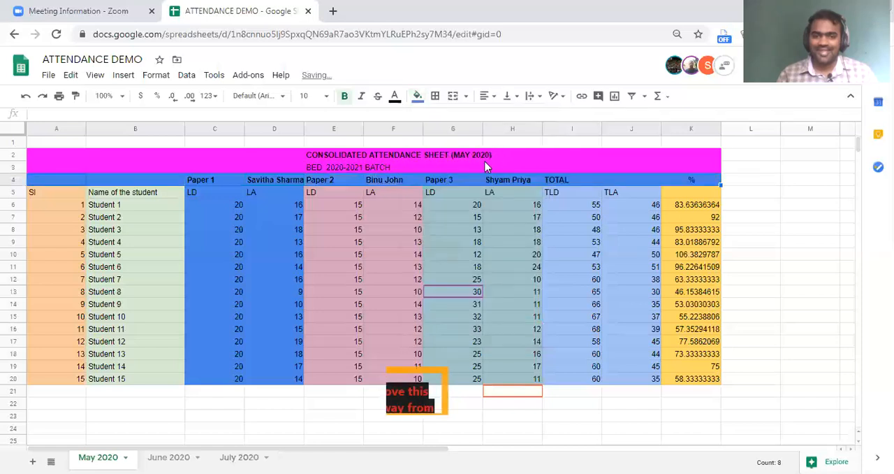
pyautogui.click(417, 96)
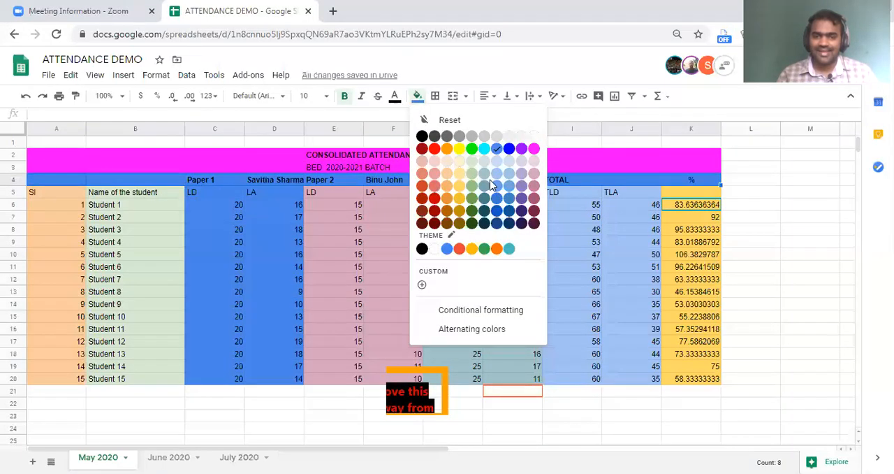
pyautogui.click(515, 223)
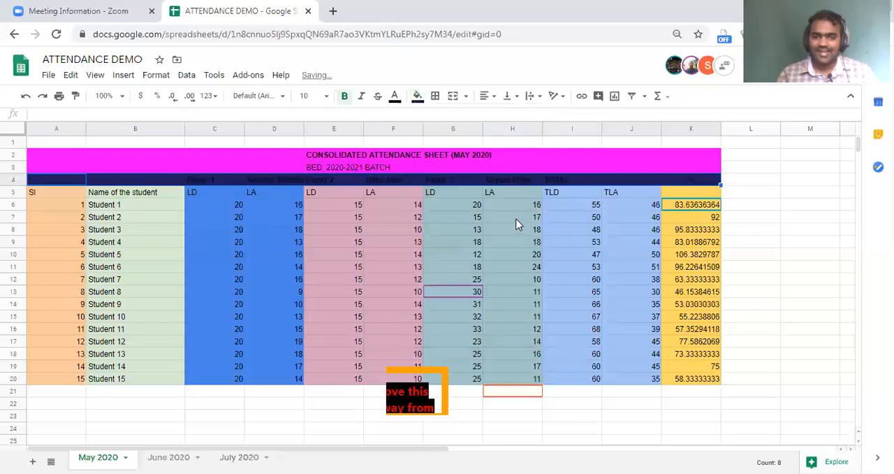
# Fill the heading cells A4:K4 with light magenta 1.
pyautogui.click(418, 96)
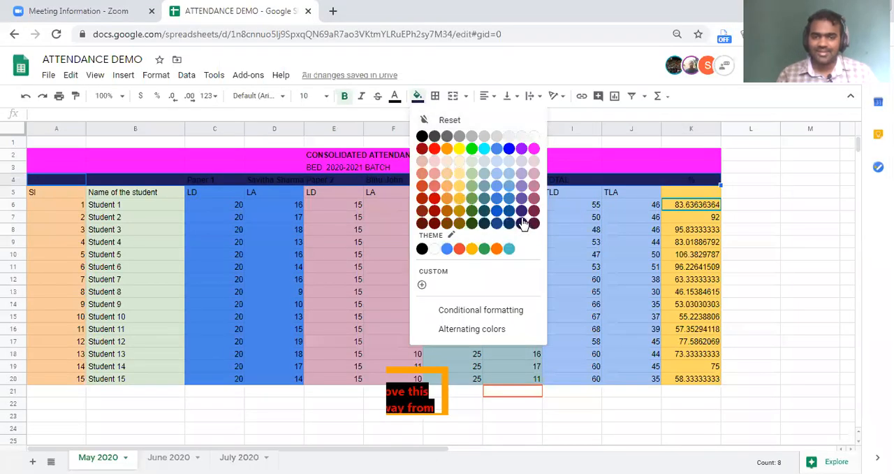
pyautogui.click(532, 187)
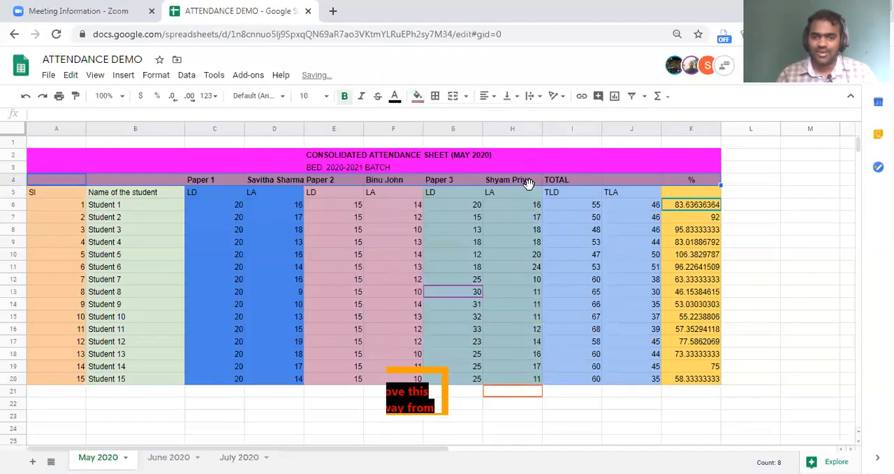
pyautogui.click(480, 218)
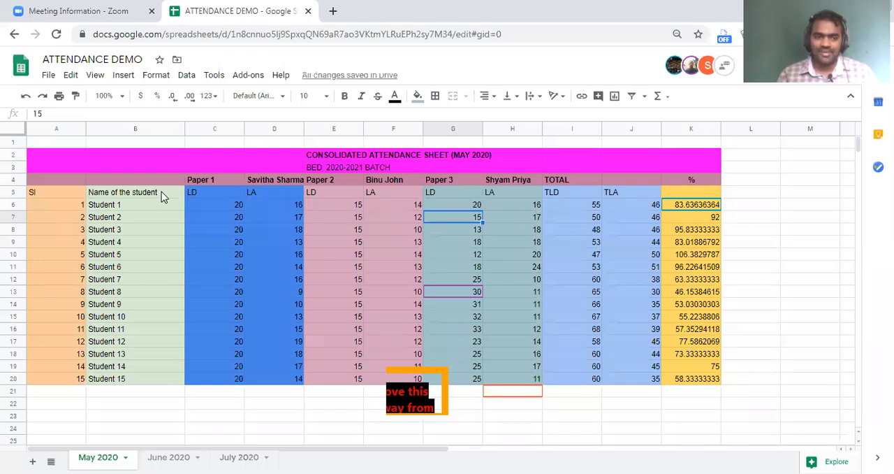
# Try filling the whole of row 5 with grey, and undo the fill and the accidental move of the row.
pyautogui.click(21, 192)
pyautogui.click(417, 96)
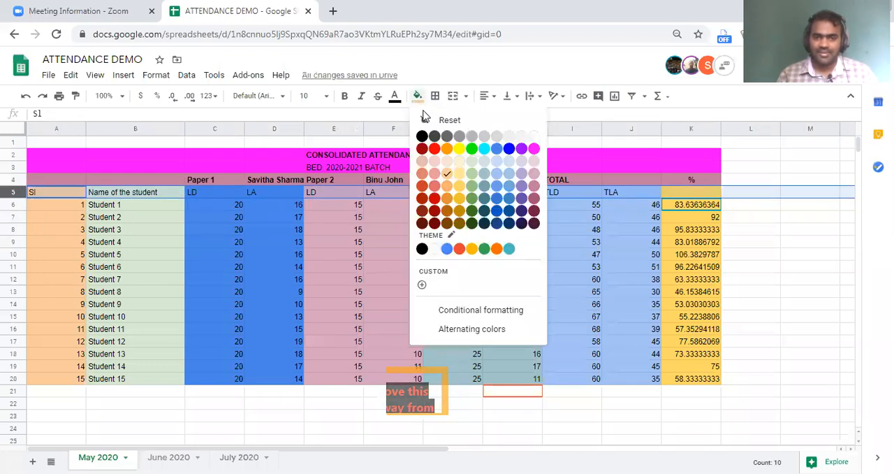
pyautogui.click(458, 135)
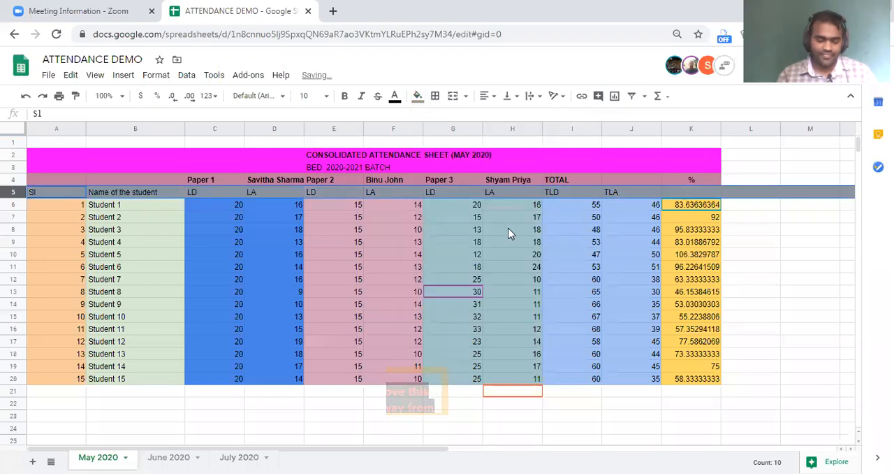
pyautogui.moveTo(68, 193)
pyautogui.mouseDown()
pyautogui.moveTo(60, 187)
pyautogui.moveTo(60, 198)
pyautogui.mouseUp()
pyautogui.hotkey('ctrl', 'z')
pyautogui.hotkey('ctrl', 'z')
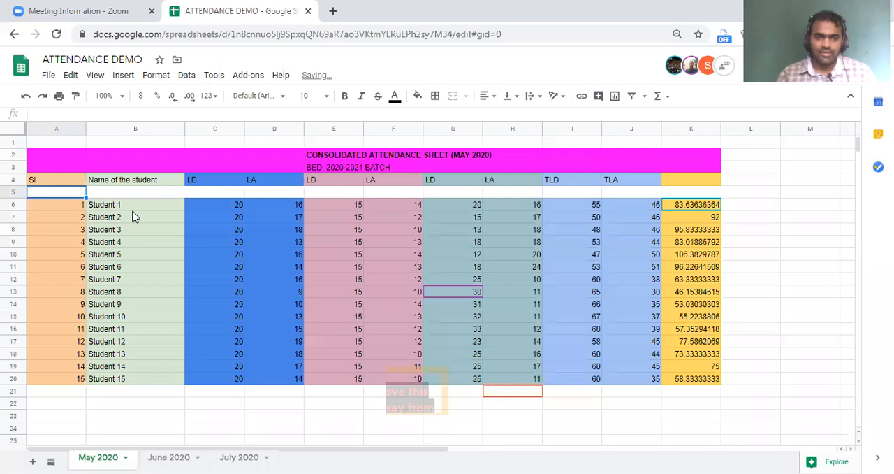
# Fill only the subheading cells A5:K5 with a light grey.
pyautogui.click(56, 190)
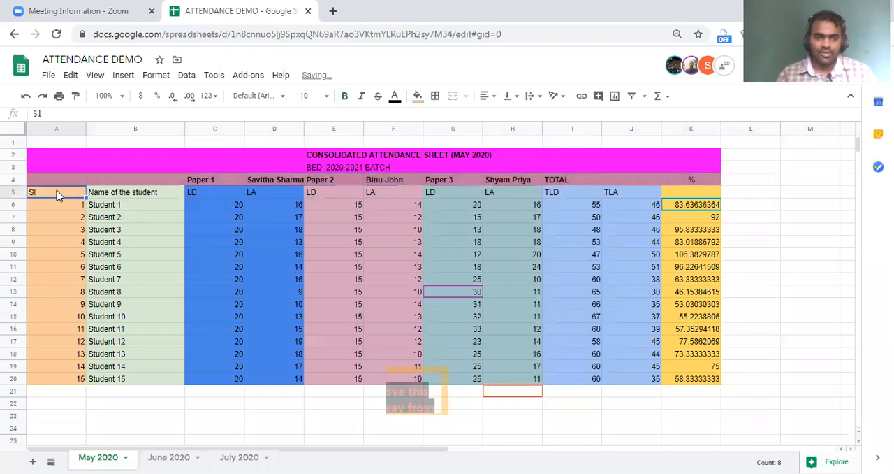
pyautogui.keyDown('shift'); pyautogui.click(688, 192); pyautogui.keyUp('shift')
pyautogui.click(417, 95)
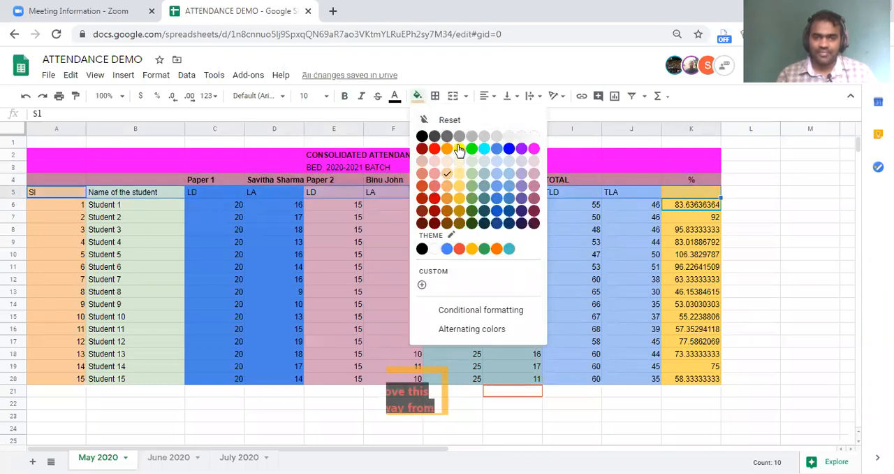
pyautogui.click(508, 138)
pyautogui.click(568, 221)
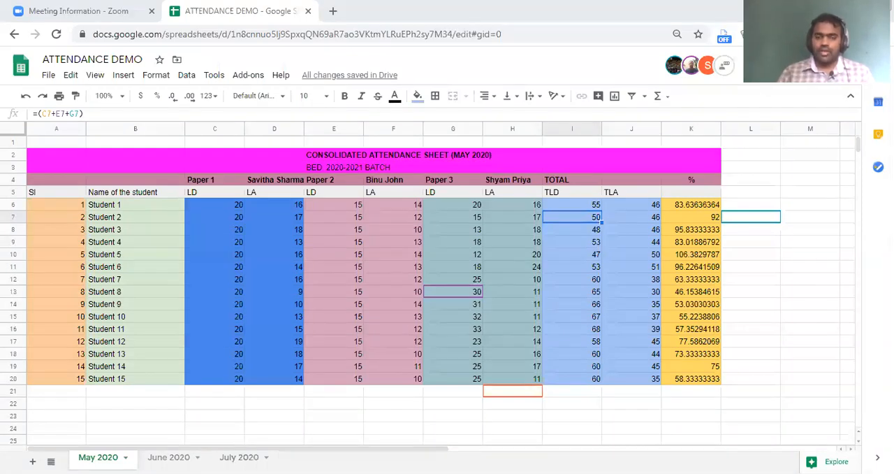
# Narrow column A, which holds the serial numbers, by about 20 pixels.
pyautogui.click(433, 236)
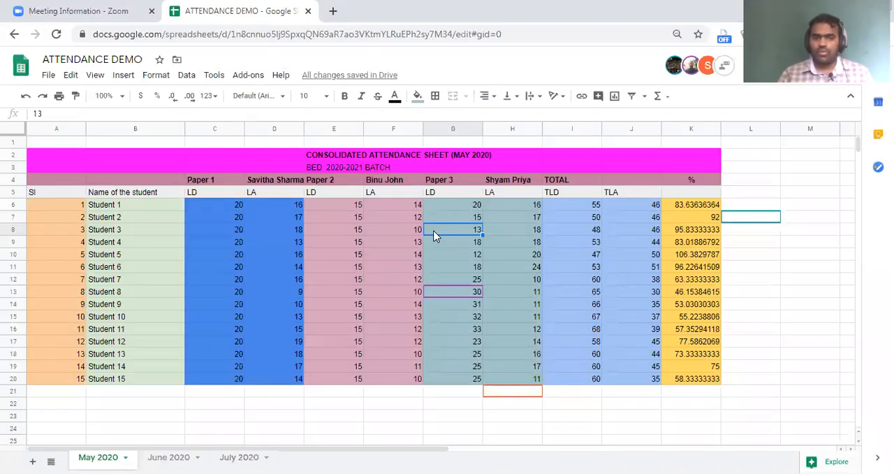
pyautogui.click(72, 208)
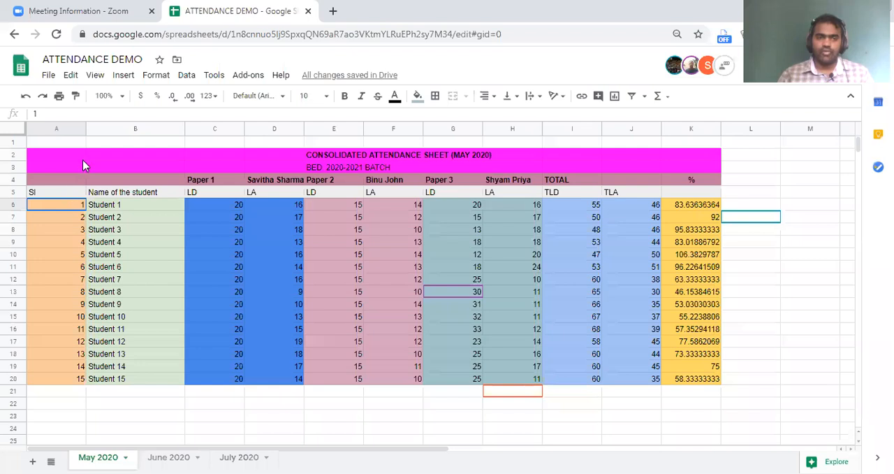
pyautogui.moveTo(86, 129); pyautogui.dragTo(68, 129)
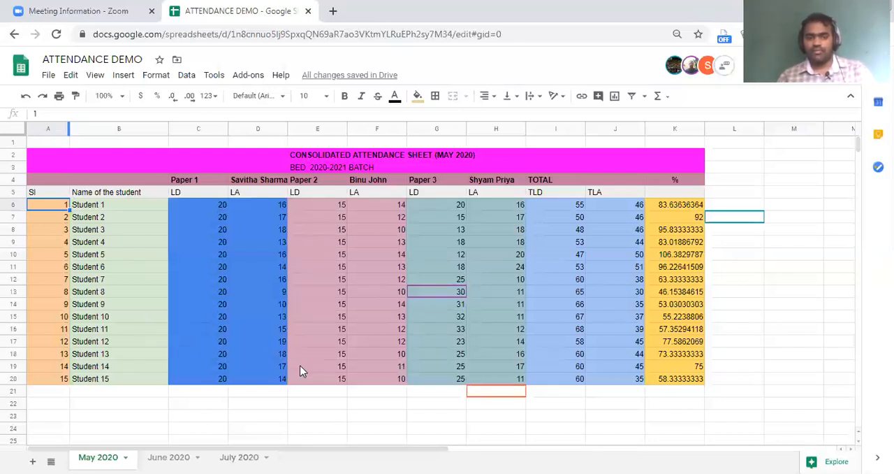
pyautogui.click(106, 405)
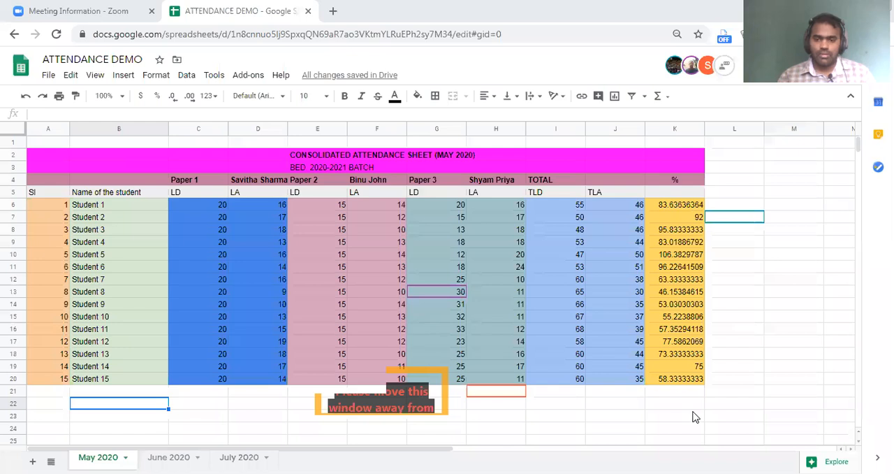
pyautogui.click(735, 391)
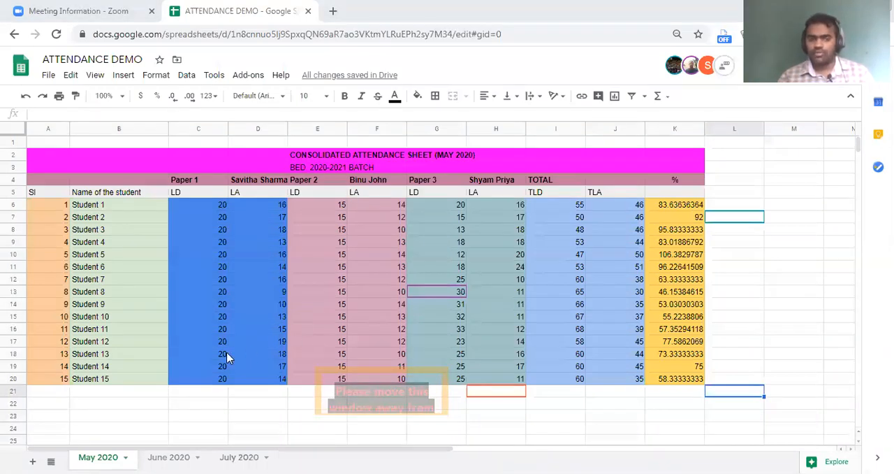
pyautogui.click(212, 424)
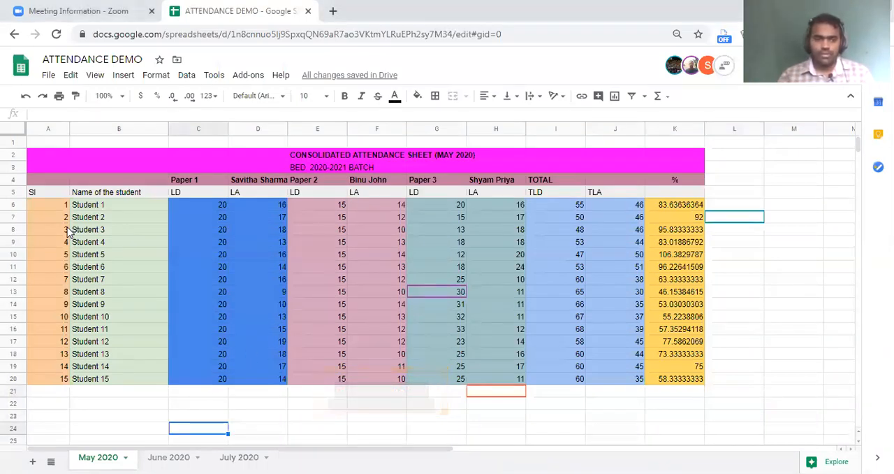
# Make the percentage values in K6:K20 bold.
pyautogui.click(665, 210)
pyautogui.keyDown('shift'); pyautogui.click(675, 378); pyautogui.keyUp('shift')
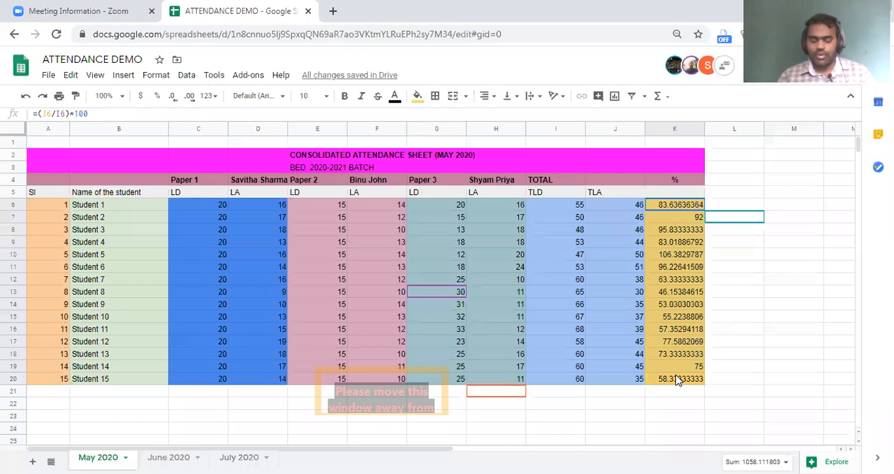
pyautogui.click(673, 403)
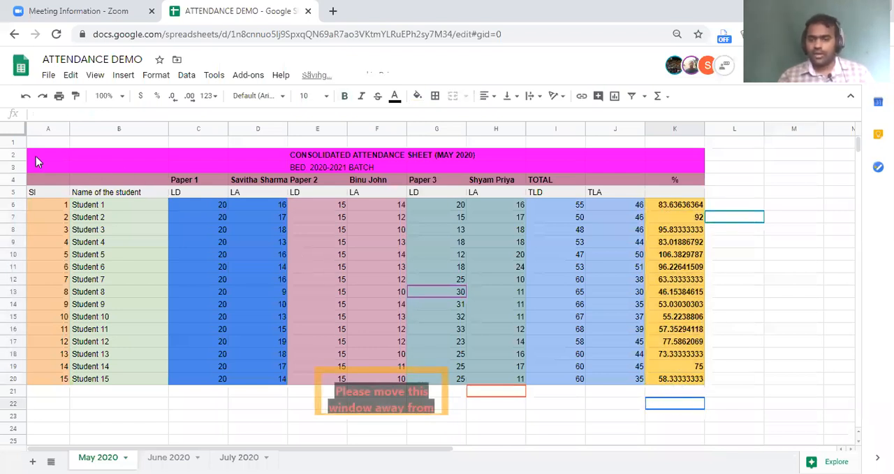
pyautogui.moveTo(36, 156); pyautogui.dragTo(671, 372)
pyautogui.click(48, 75)
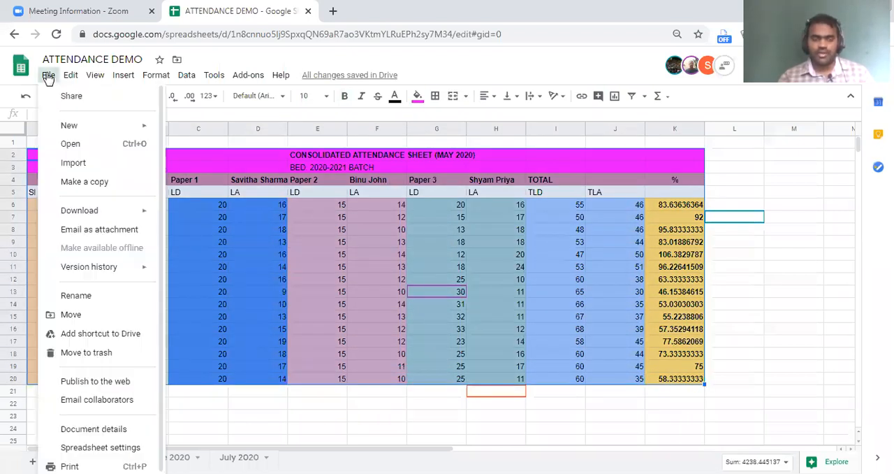
pyautogui.click(458, 419)
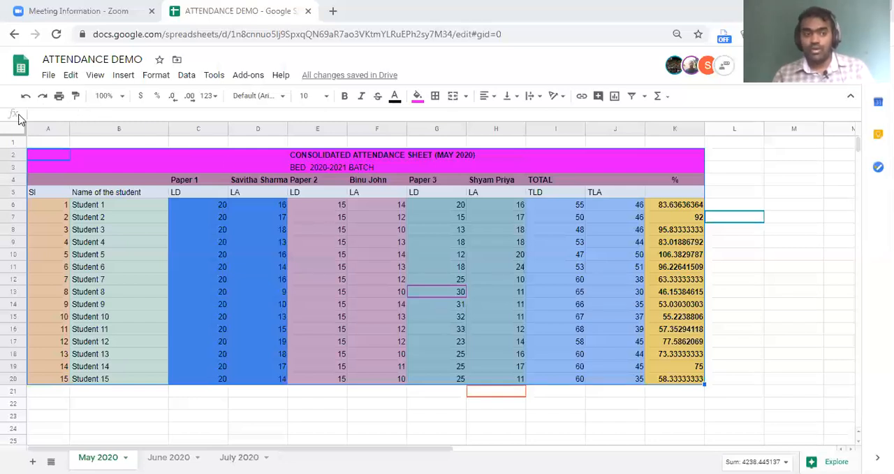
pyautogui.click(719, 181)
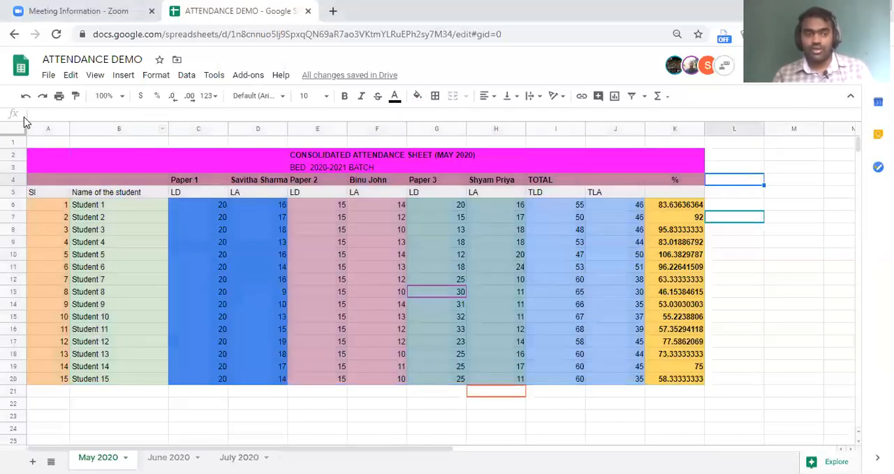
# Examine the percentage formula in K6 and the categories of functions that can be inserted.
pyautogui.click(118, 78)
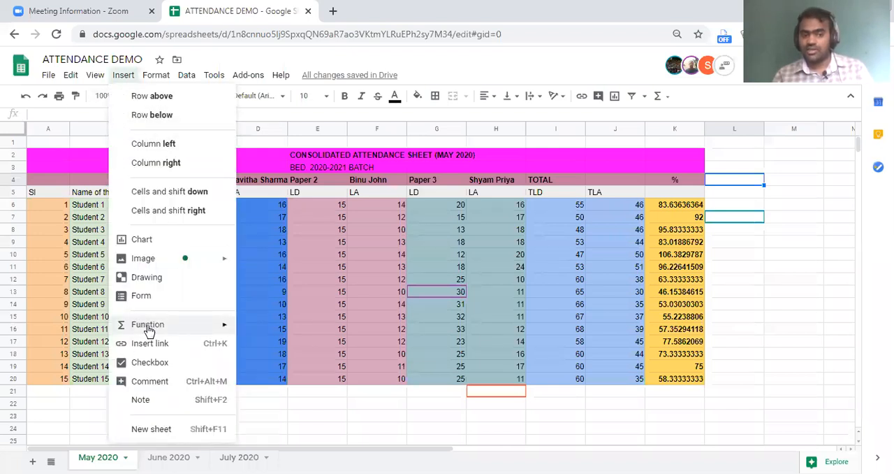
pyautogui.moveTo(148, 329)
pyautogui.click(681, 206)
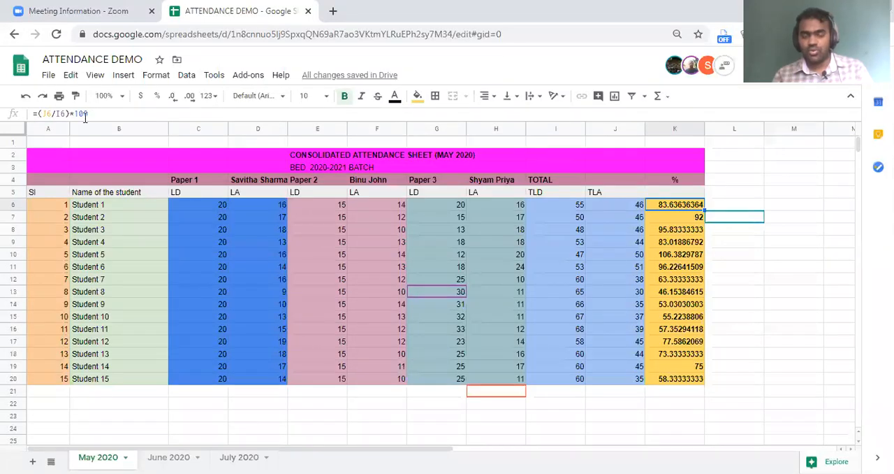
pyautogui.click(719, 205)
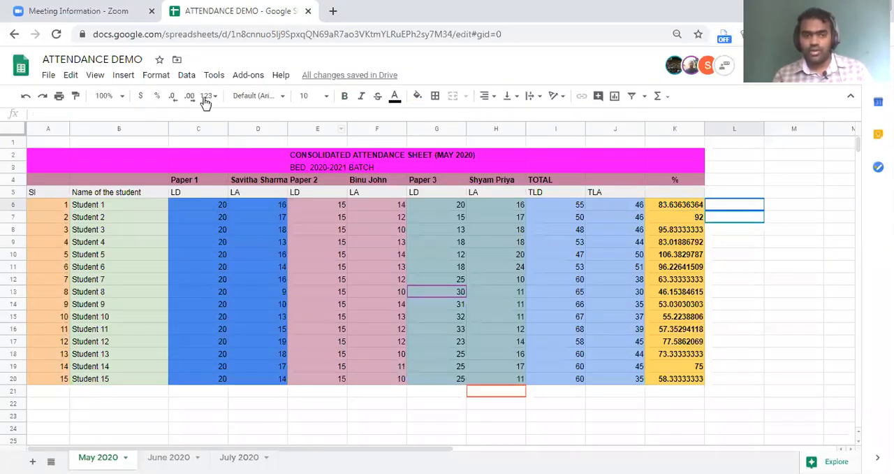
pyautogui.click(122, 75)
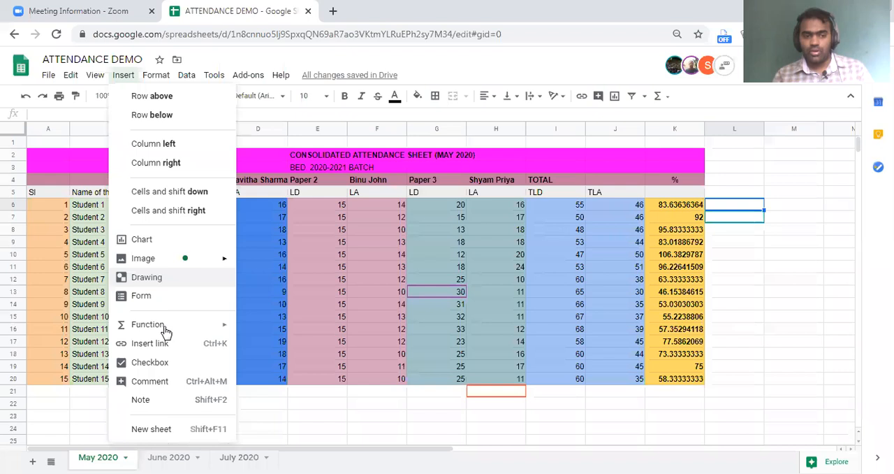
pyautogui.moveTo(165, 328)
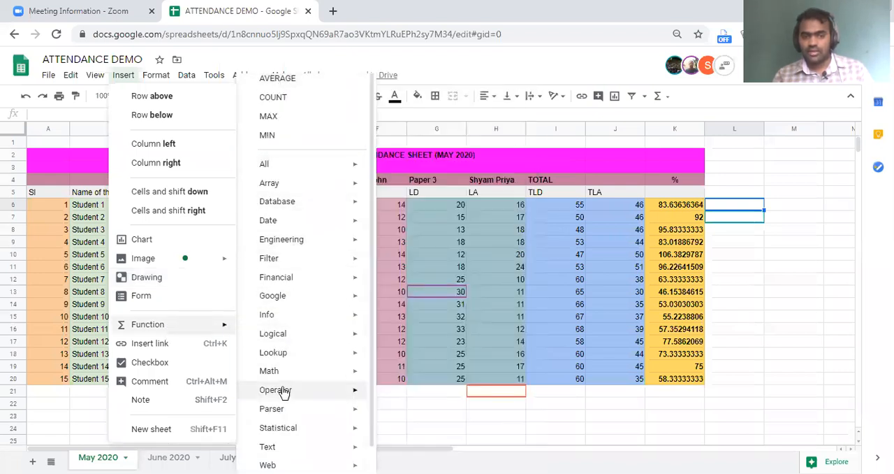
pyautogui.click(795, 207)
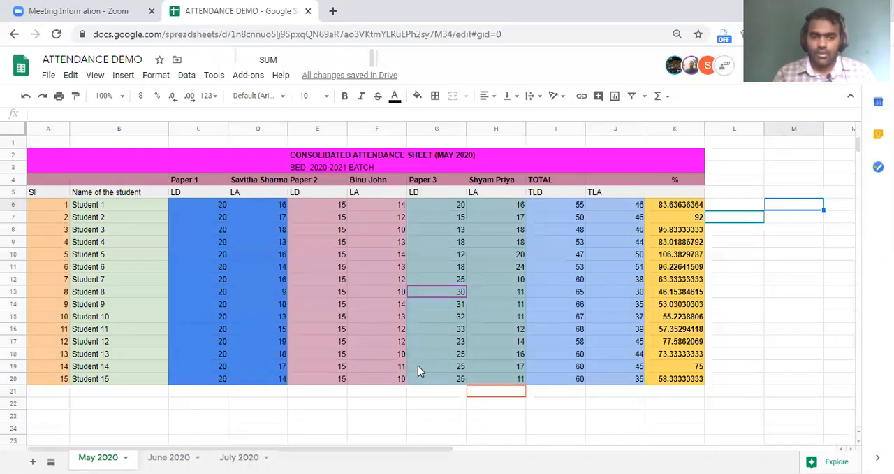
pyautogui.click(271, 256)
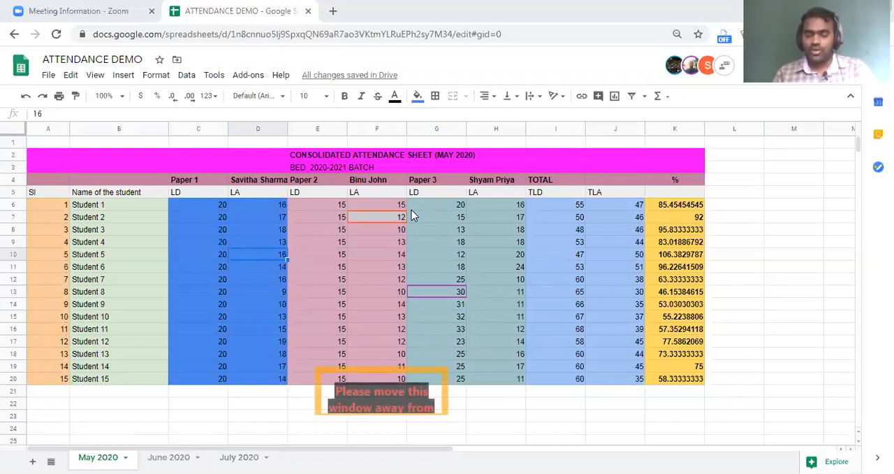
pyautogui.click(375, 267)
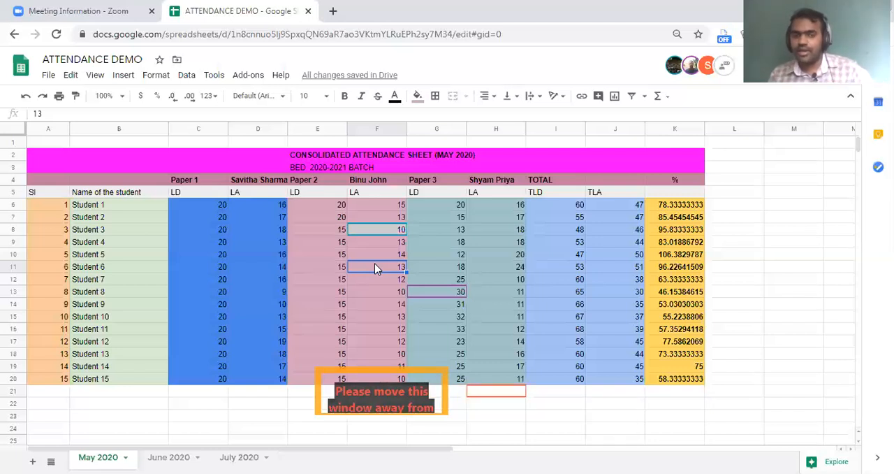
pyautogui.click(49, 77)
pyautogui.moveTo(98, 269)
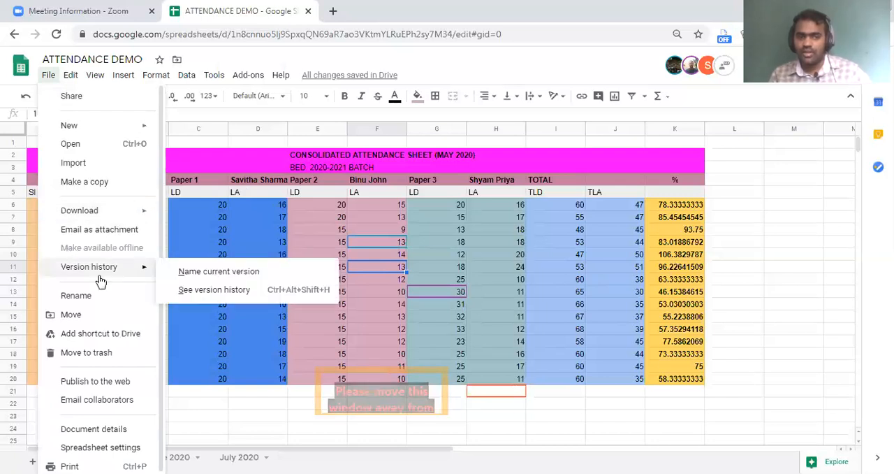
pyautogui.click(481, 270)
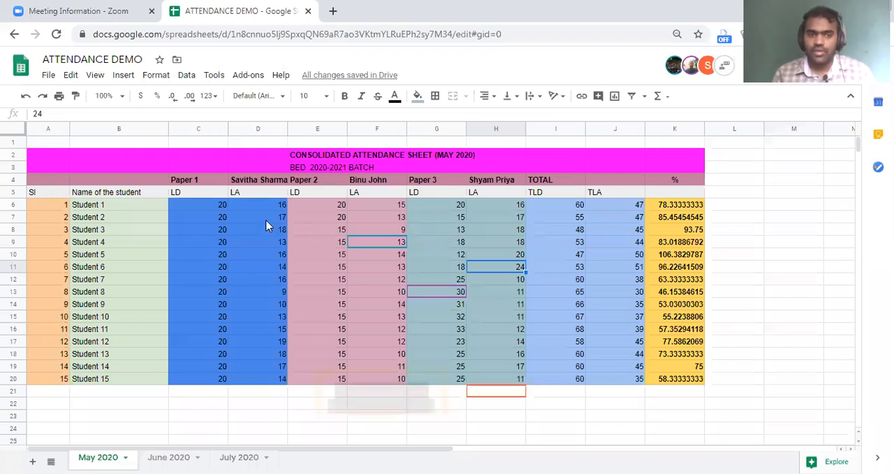
pyautogui.click(245, 353)
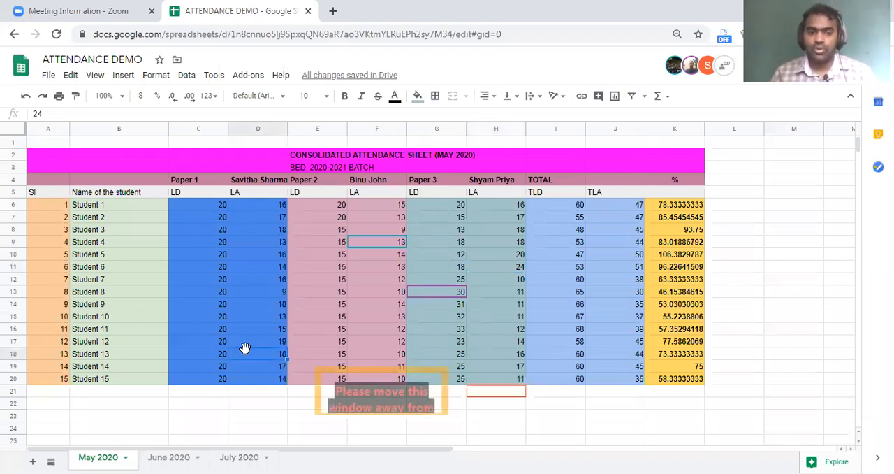
# Select the Paper 1 block C4:D20 on the May 2020 sheet and start protecting it as a range.
pyautogui.click(199, 130)
pyautogui.keyDown('shift'); pyautogui.click(271, 130); pyautogui.keyUp('shift')
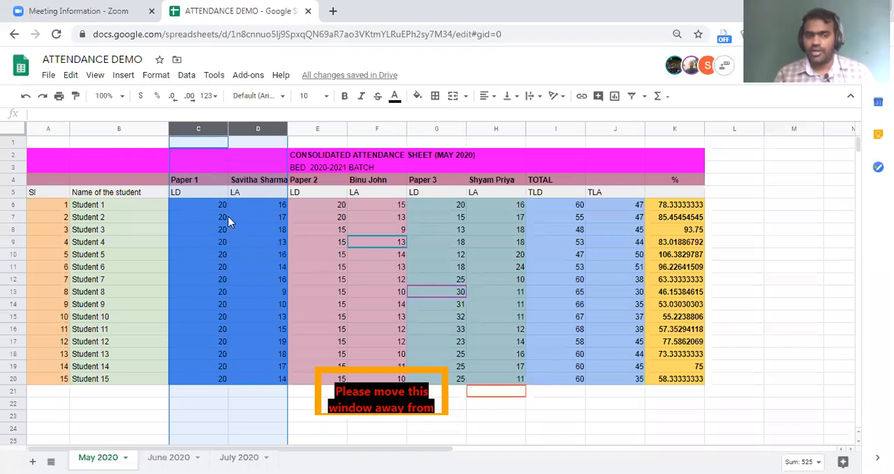
pyautogui.click(209, 218)
pyautogui.moveTo(181, 180); pyautogui.dragTo(279, 316)
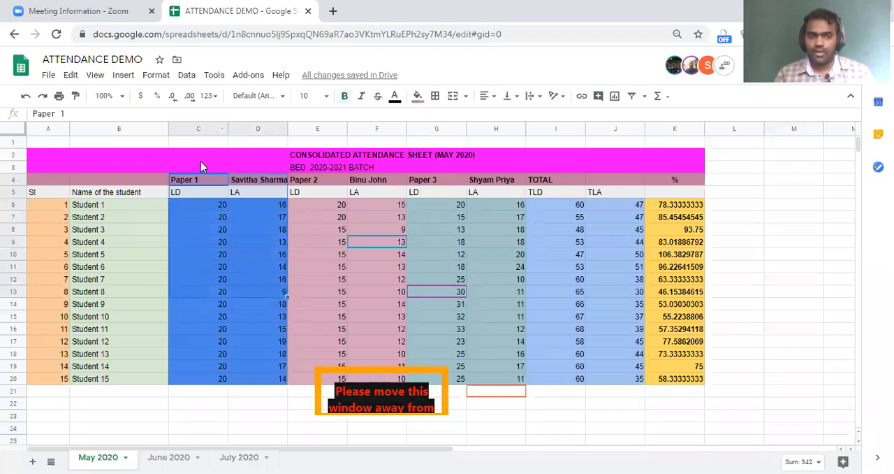
pyautogui.moveTo(222, 180); pyautogui.dragTo(273, 379)
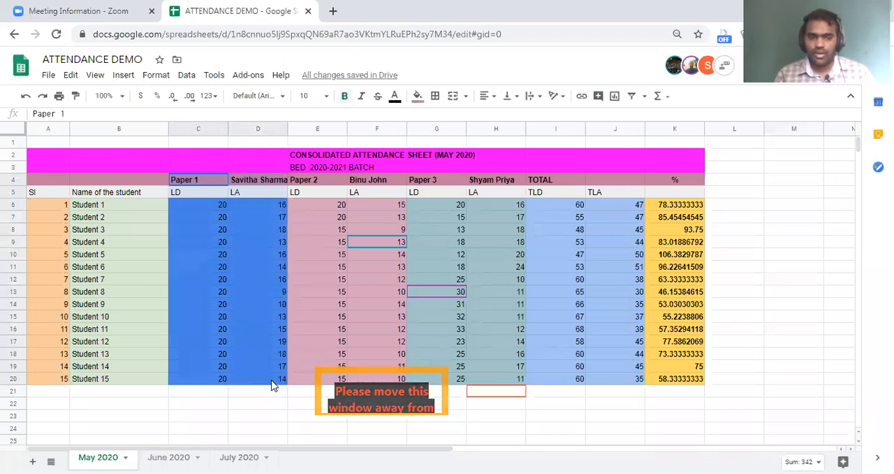
pyautogui.rightClick(254, 297)
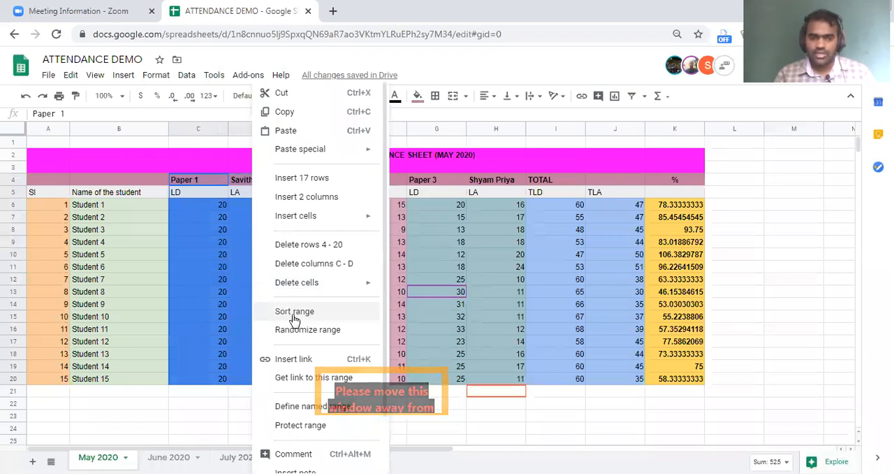
pyautogui.scroll(-2, 286, 315)
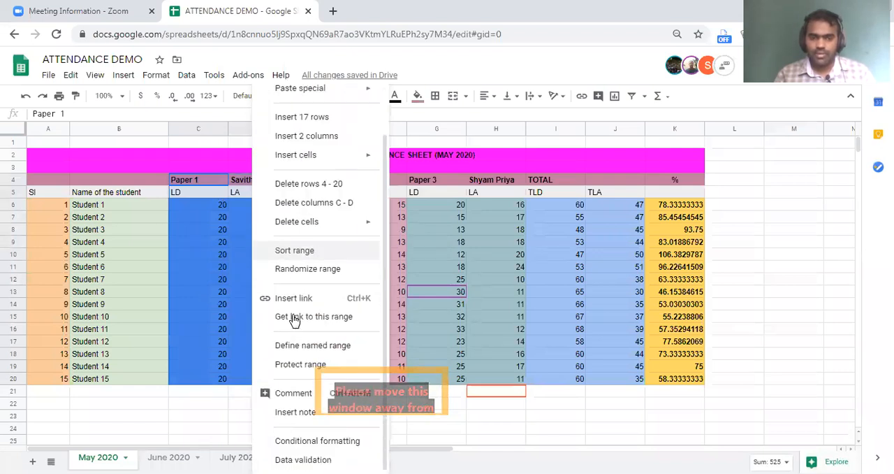
pyautogui.click(288, 365)
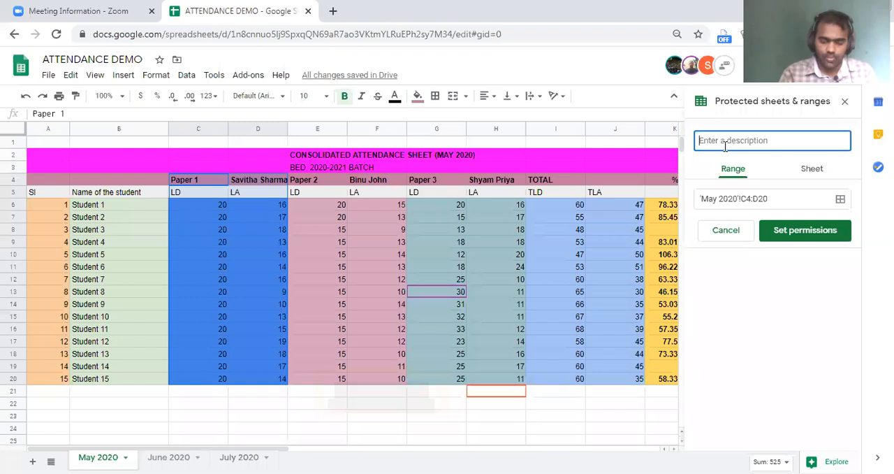
# Describe the protected range as PAPER 1 SS and restrict its editing to the owner and the Paper 1 teacher.
pyautogui.write('PAPER 1')
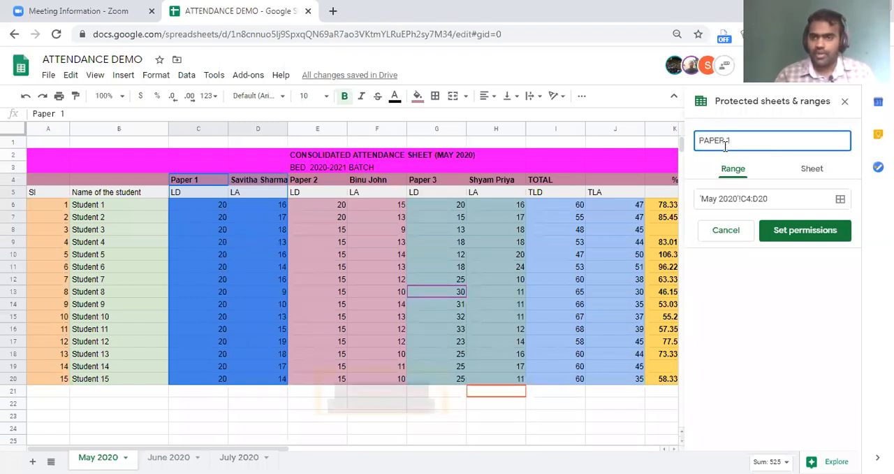
pyautogui.write(' SS')
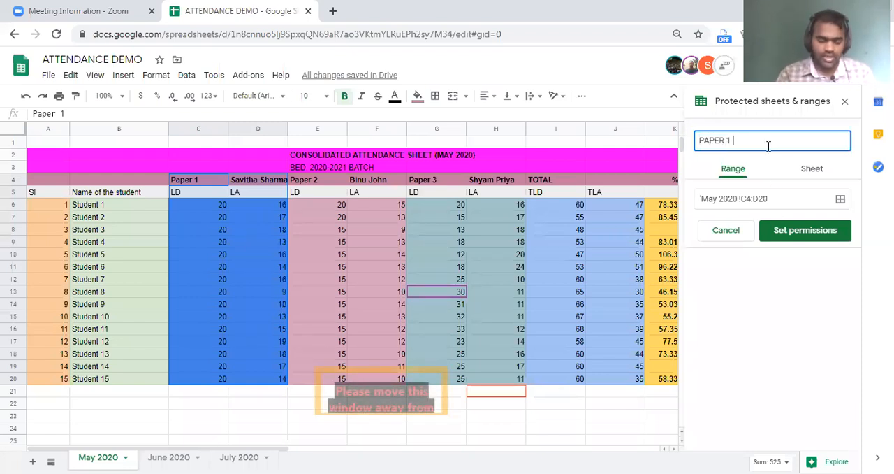
pyautogui.click(788, 229)
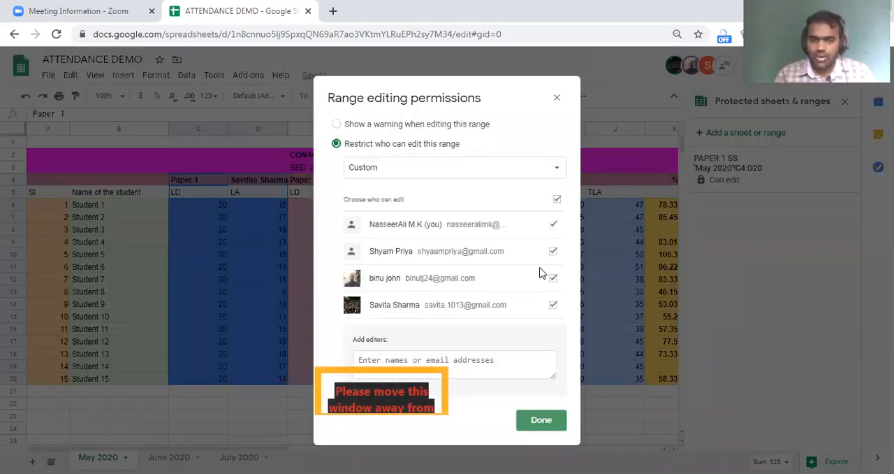
pyautogui.click(552, 278)
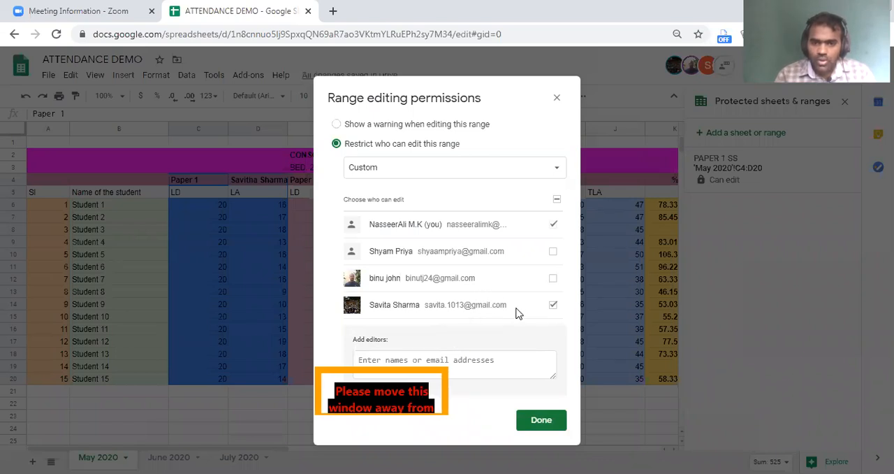
pyautogui.click(541, 420)
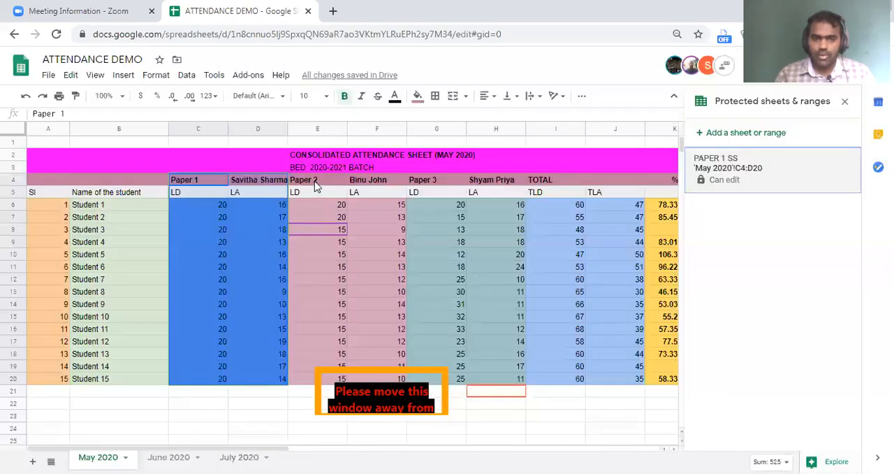
# Select the Paper 2 block E4:F20 on the May 2020 sheet and start protecting it as a range.
pyautogui.moveTo(316, 183); pyautogui.dragTo(364, 216)
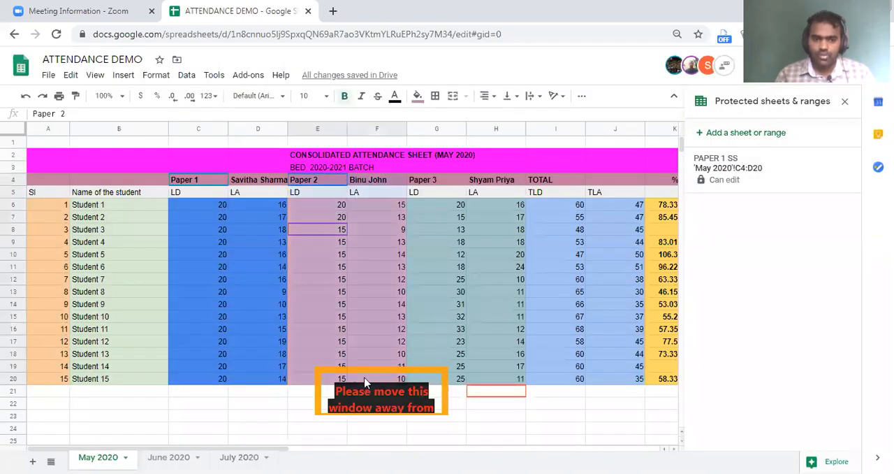
pyautogui.moveTo(365, 387); pyautogui.dragTo(365, 387)
pyautogui.rightClick(342, 231)
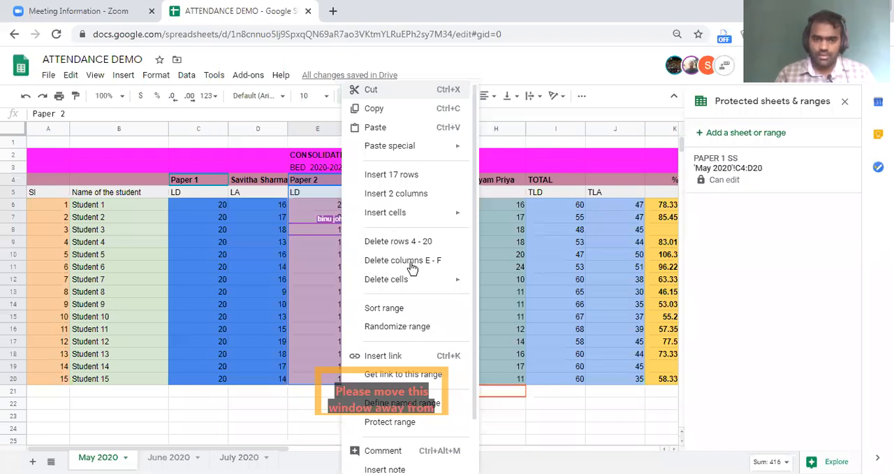
pyautogui.scroll(-1, 412, 269)
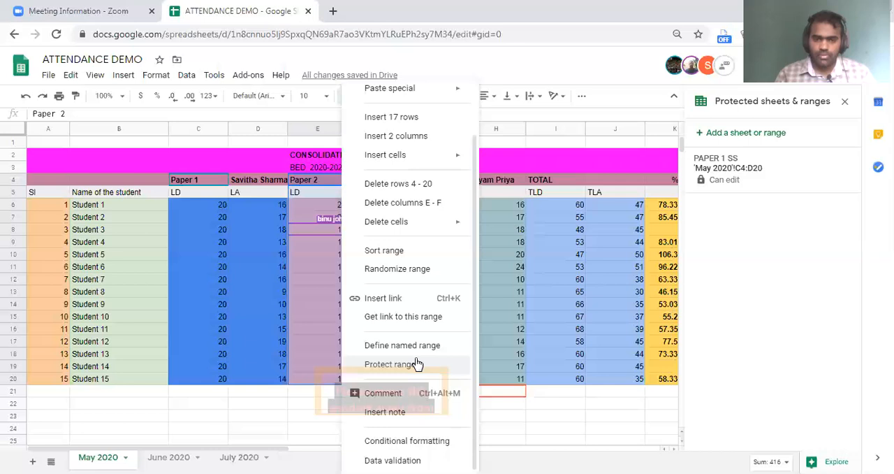
pyautogui.click(775, 143)
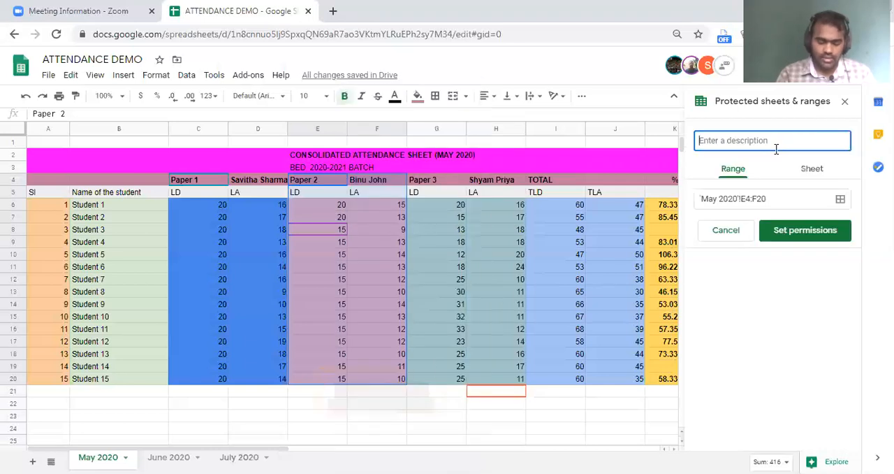
# Describe the protected range as PAPER 2 BJ and restrict its editing to the owner and the Paper 2 teacher.
pyautogui.write('PAPER ')
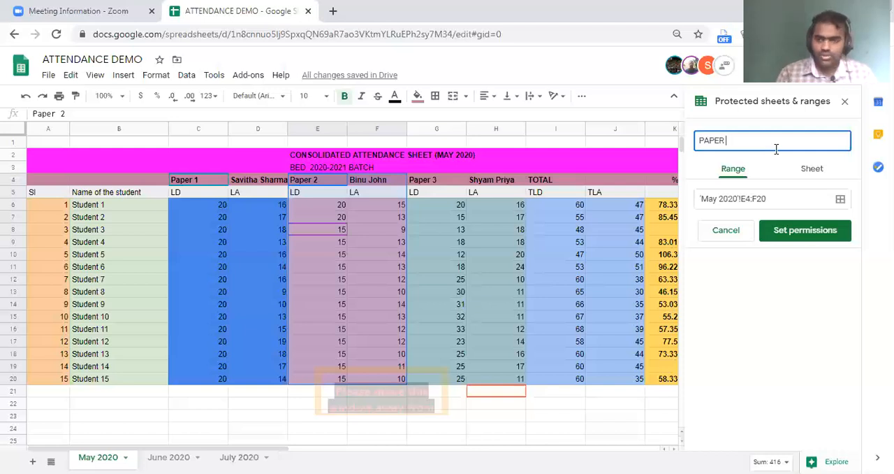
pyautogui.write('2 B.J')
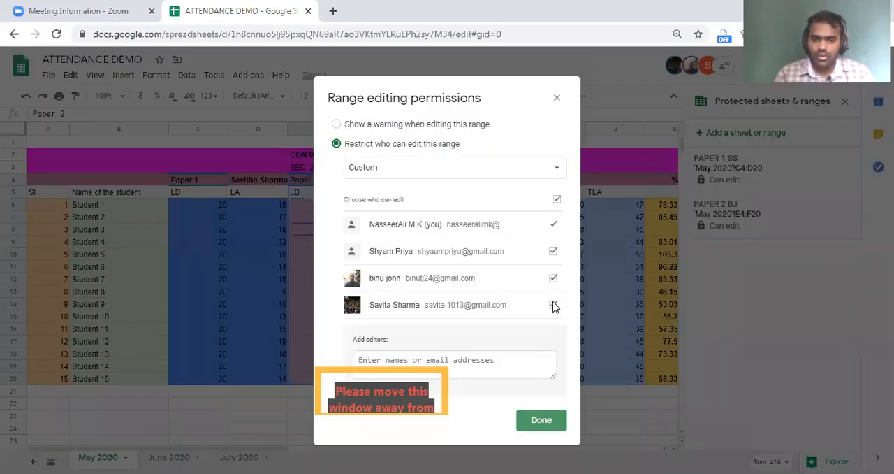
pyautogui.click(553, 304)
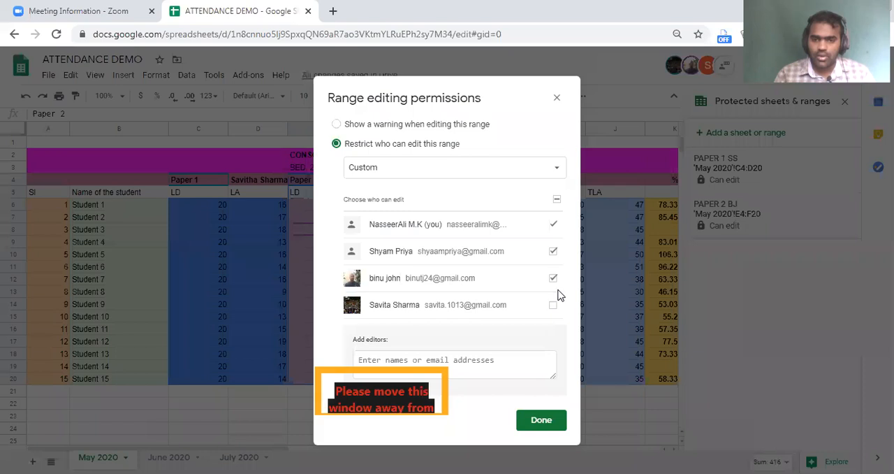
pyautogui.click(553, 250)
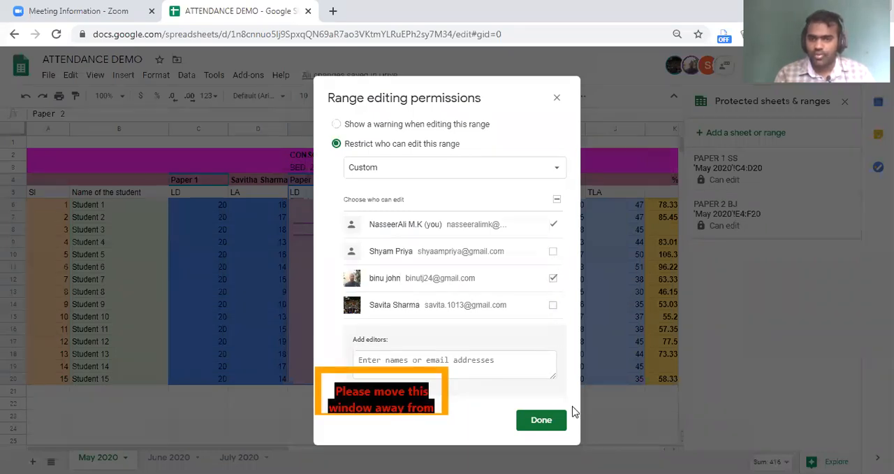
pyautogui.click(569, 413)
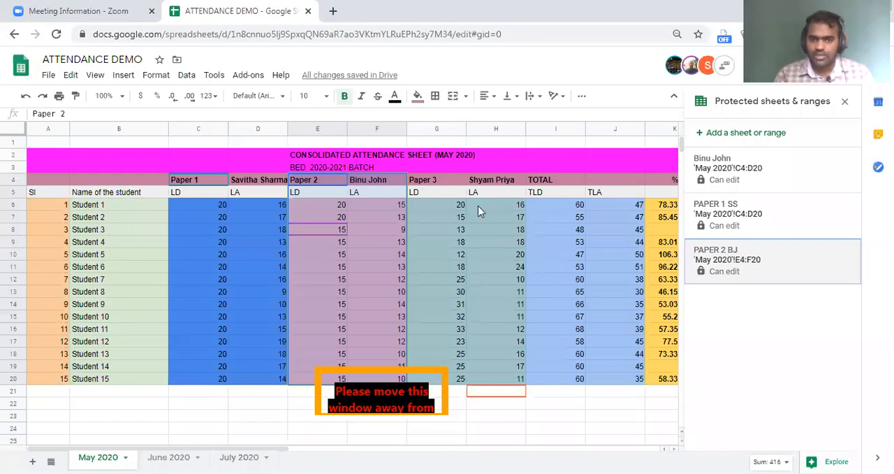
# Select the Paper 3, total and percentage cells G6:K20 on the May 2020 sheet and start protecting them as a range.
pyautogui.click(440, 205)
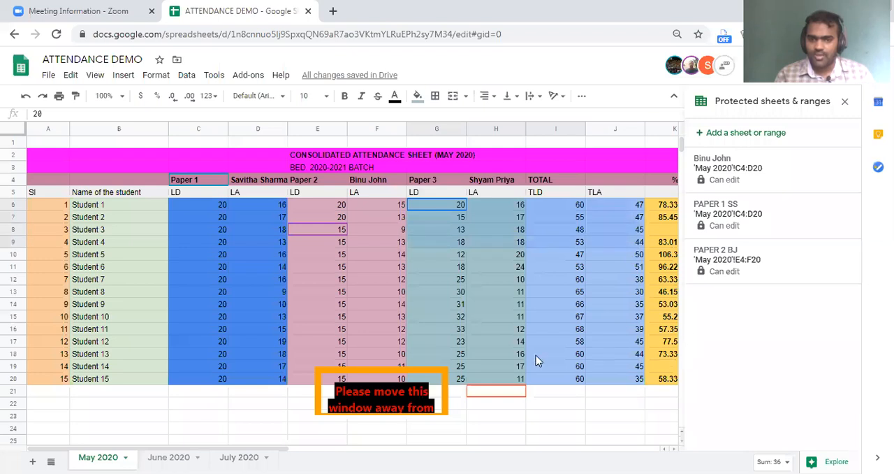
pyautogui.hscroll(3, 536, 359)
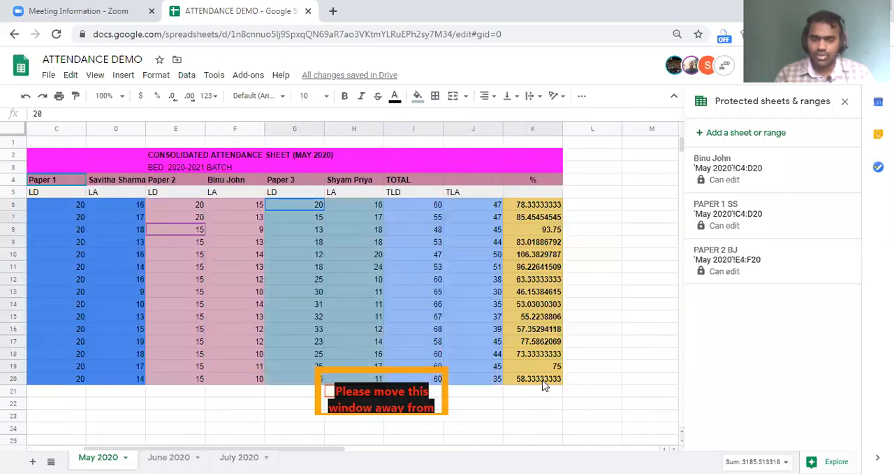
pyautogui.moveTo(544, 382); pyautogui.dragTo(543, 382)
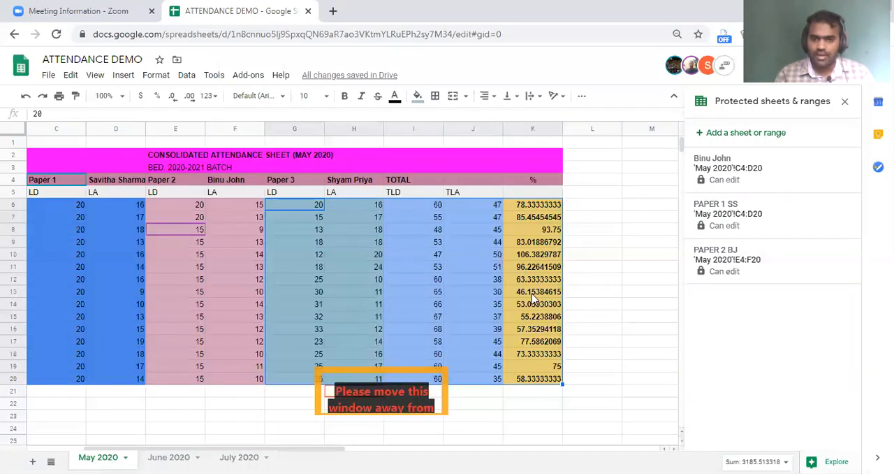
pyautogui.rightClick(548, 372)
pyautogui.click(548, 364)
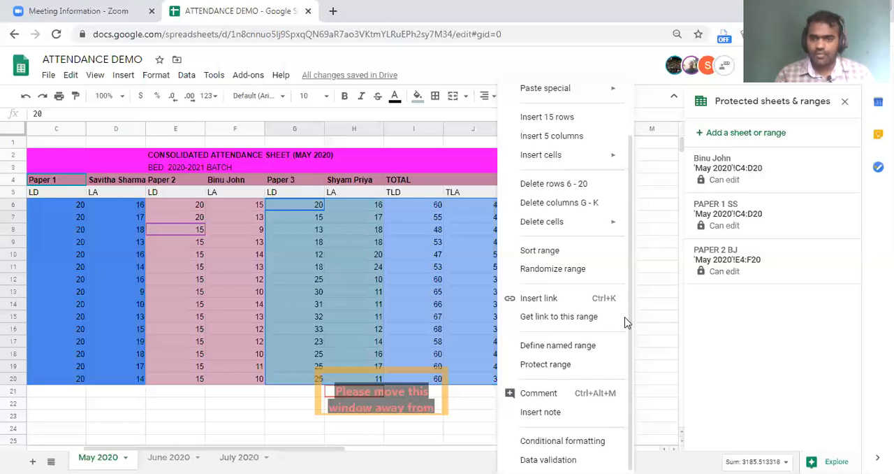
# Describe the protected range as PAPER 3 & TOTAL NS and restrict its editing to the owner only.
pyautogui.write('P')
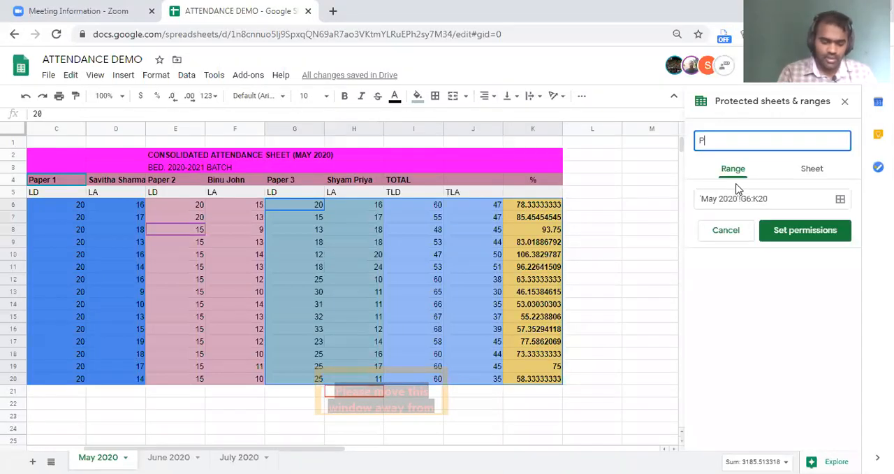
pyautogui.write('APER 3 & TO')
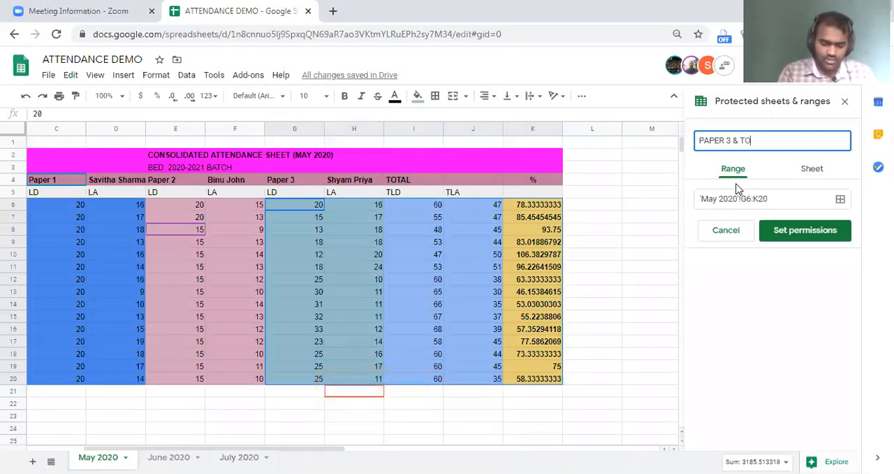
pyautogui.write('TAL')
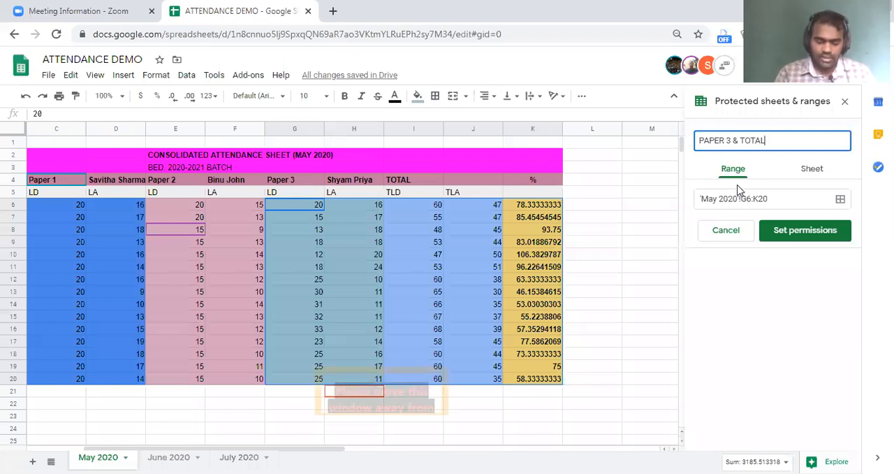
pyautogui.click(775, 231)
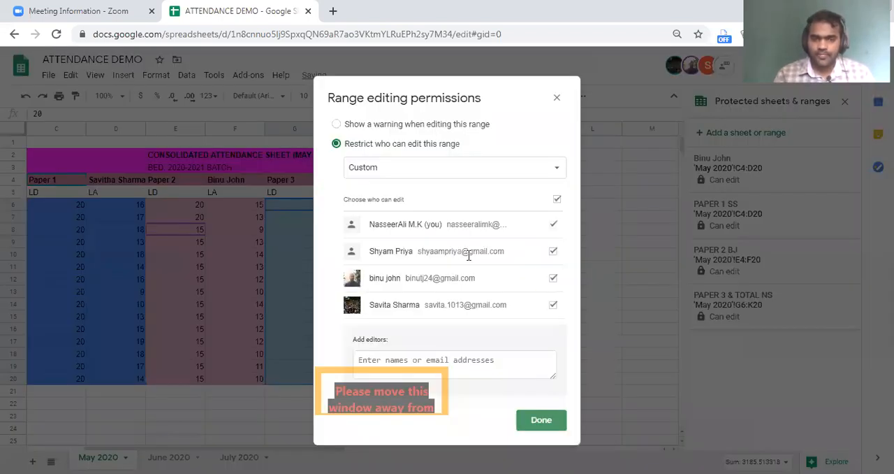
pyautogui.click(553, 250)
pyautogui.click(554, 278)
pyautogui.click(554, 305)
pyautogui.click(542, 419)
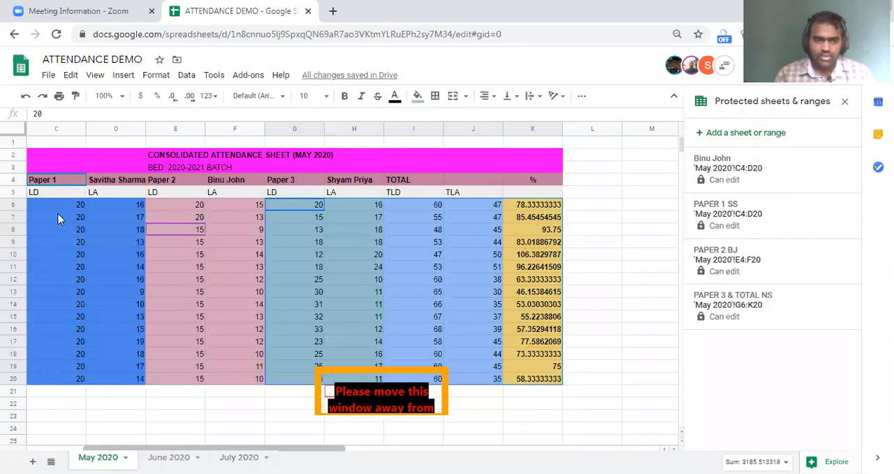
# Select the serial number and student name block A5:B20 on the May 2020 sheet and start protecting it as a range.
pyautogui.hscroll(-3, 112, 231)
pyautogui.click(35, 193)
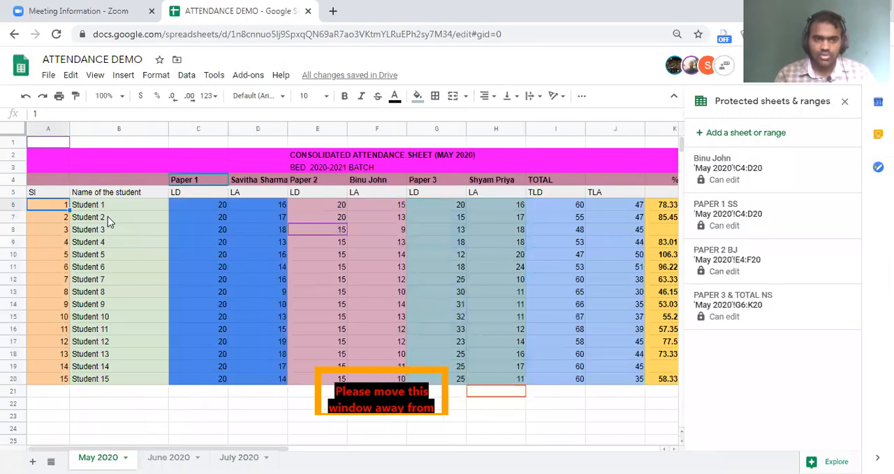
pyautogui.rightClick(119, 308)
pyautogui.scroll(-1, 194, 322)
pyautogui.click(202, 365)
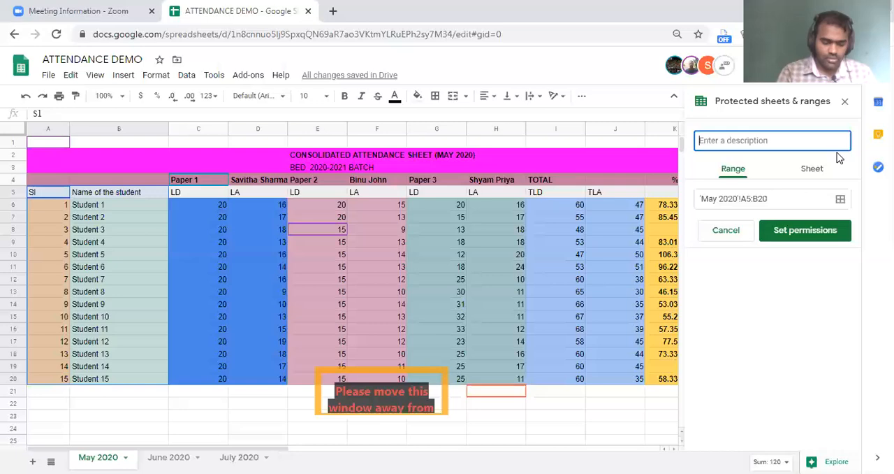
# Describe the protected range as STUDENTS DETAILS, restrict its editing to the owner only, and close the list of protected ranges.
pyautogui.write('STUDENTS D')
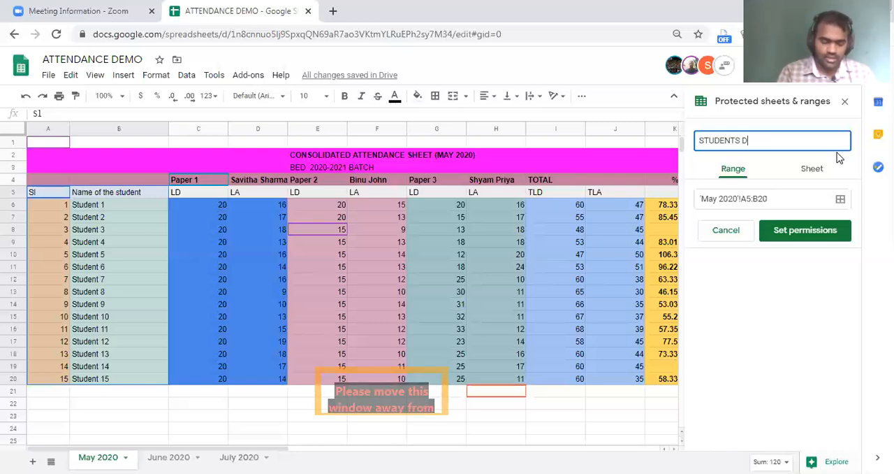
pyautogui.write('ETAILS')
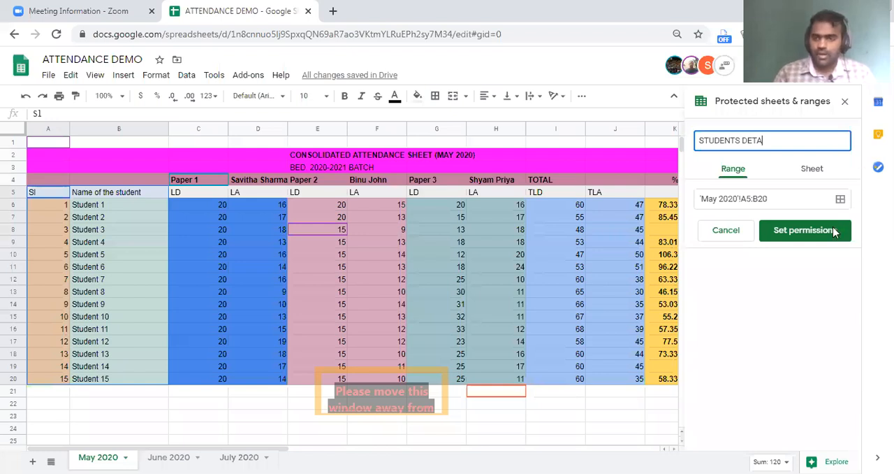
pyautogui.click(837, 229)
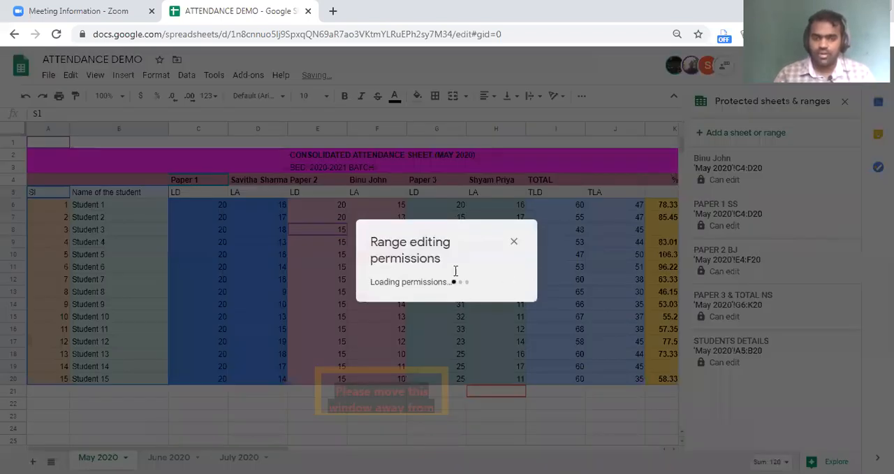
pyautogui.click(554, 282)
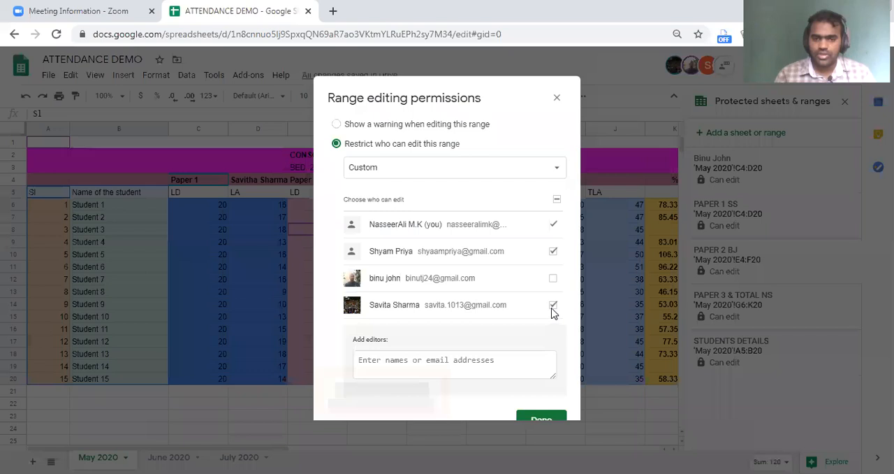
pyautogui.click(553, 253)
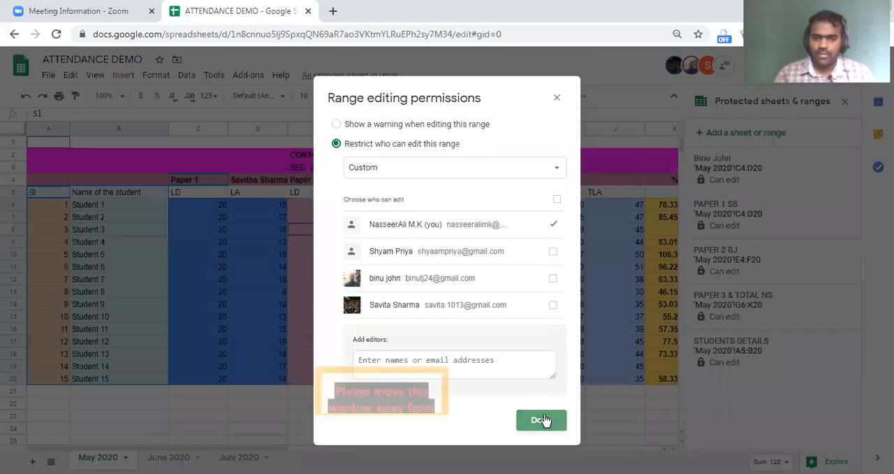
pyautogui.click(542, 418)
pyautogui.click(497, 255)
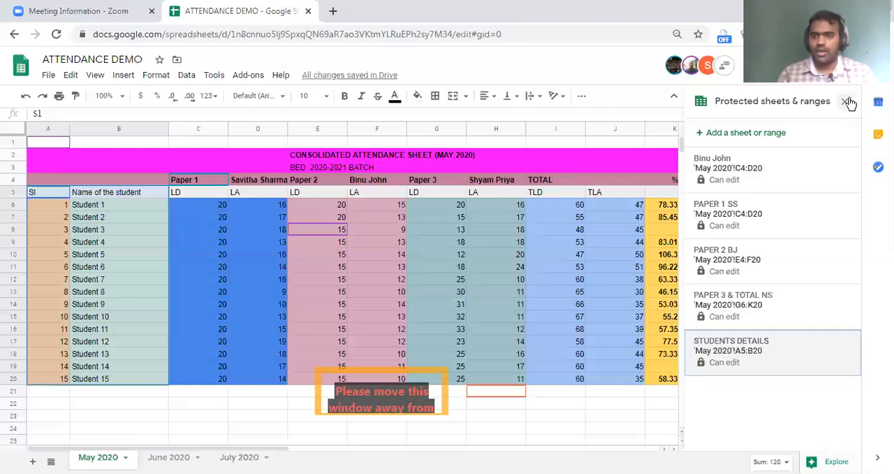
pyautogui.click(373, 245)
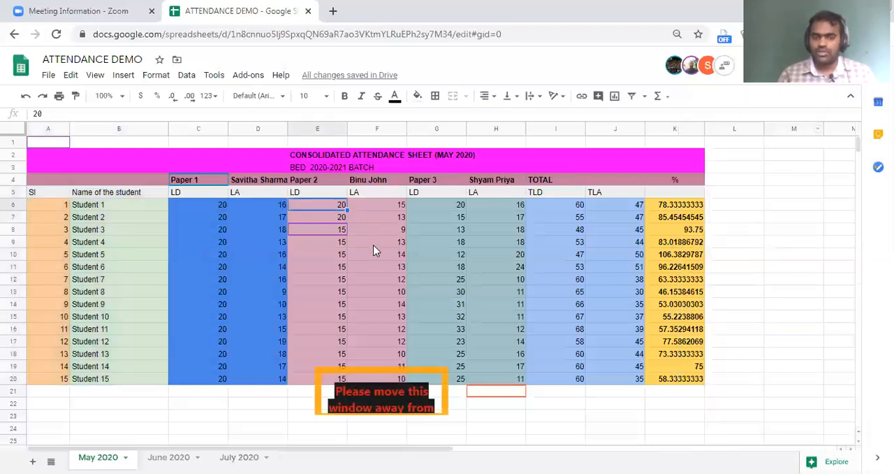
# Select the Paper 3 block G4:H20 on the May 2020 sheet and start protecting it as a range.
pyautogui.click(475, 244)
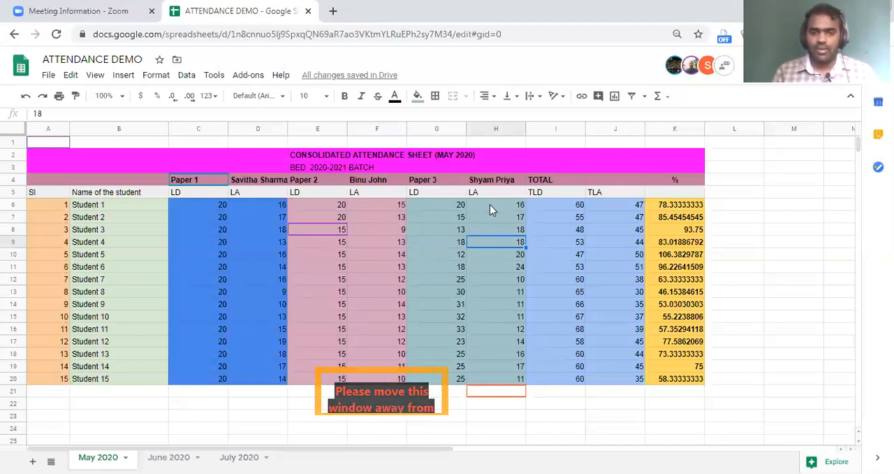
pyautogui.click(434, 180)
pyautogui.keyDown('shift'); pyautogui.click(518, 382); pyautogui.keyUp('shift')
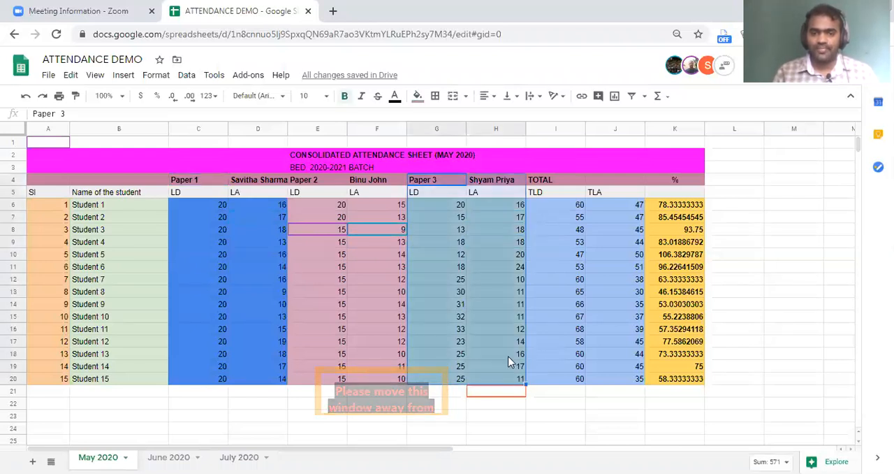
pyautogui.rightClick(480, 222)
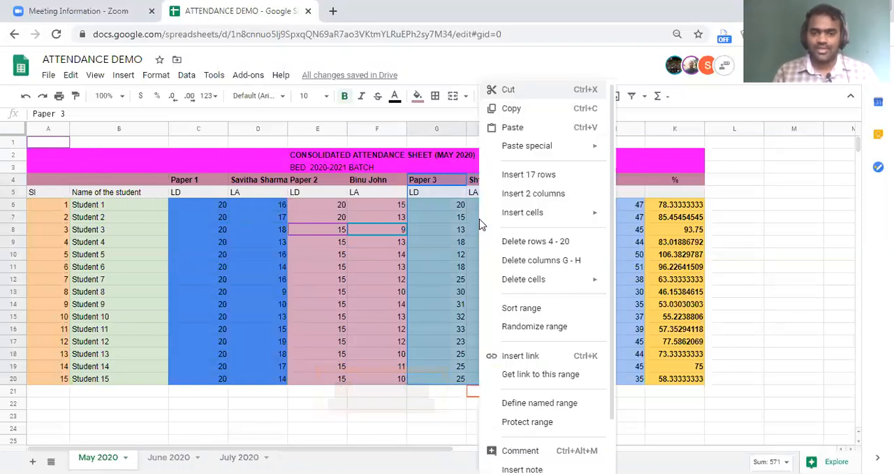
pyautogui.scroll(-1, 509, 363)
pyautogui.click(538, 364)
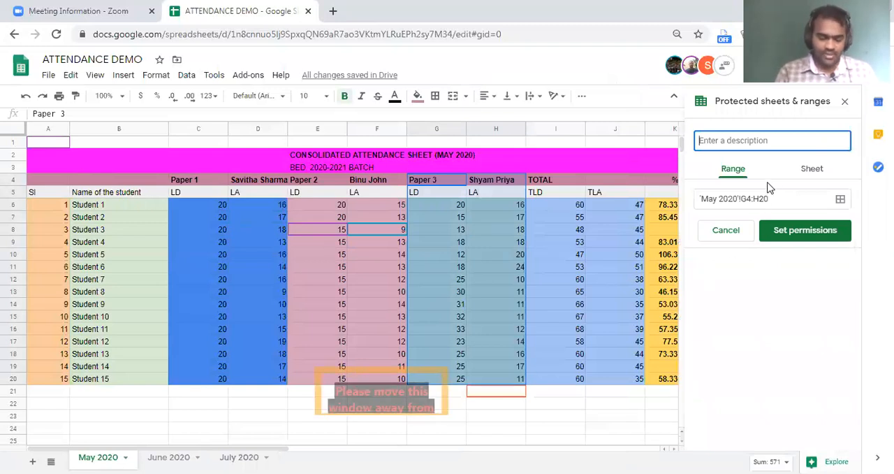
# Describe the protected range as PAPER 3 SP and restrict its editing to the owner and the Paper 3 teacher.
pyautogui.write('PAPER 3 SP')
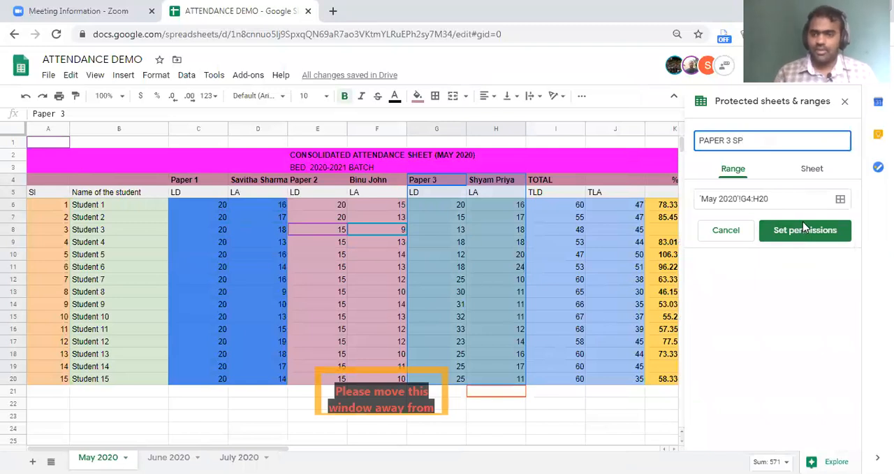
pyautogui.click(800, 232)
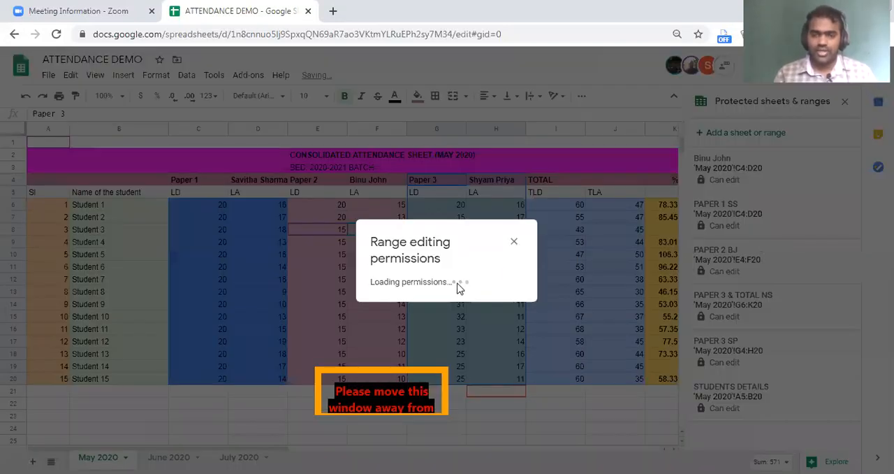
pyautogui.click(552, 305)
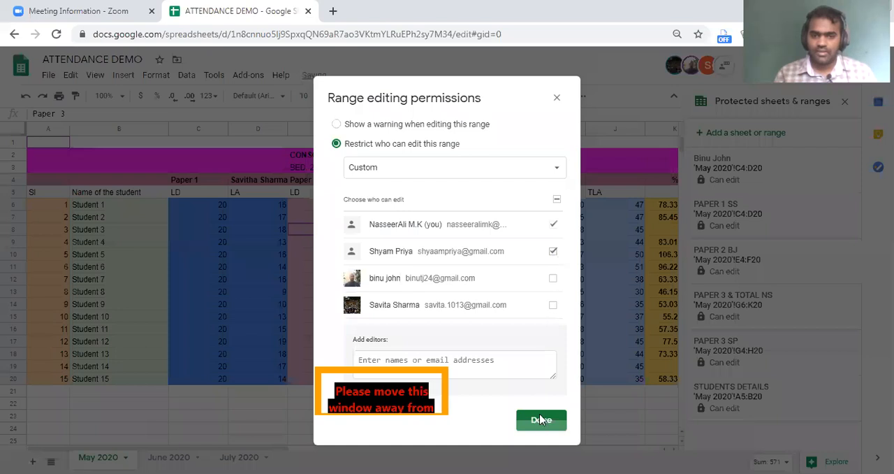
pyautogui.click(541, 419)
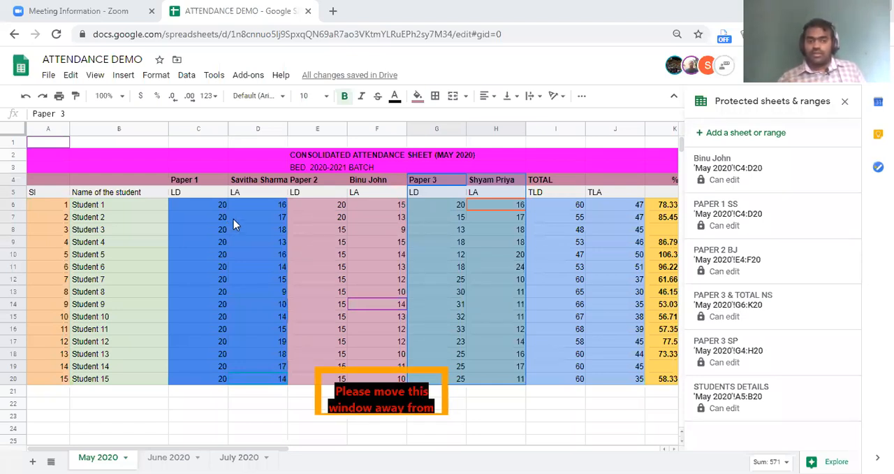
pyautogui.click(316, 304)
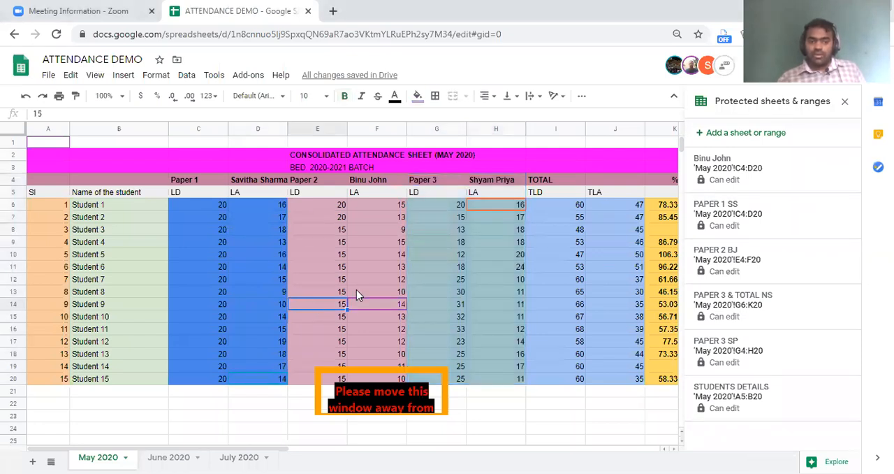
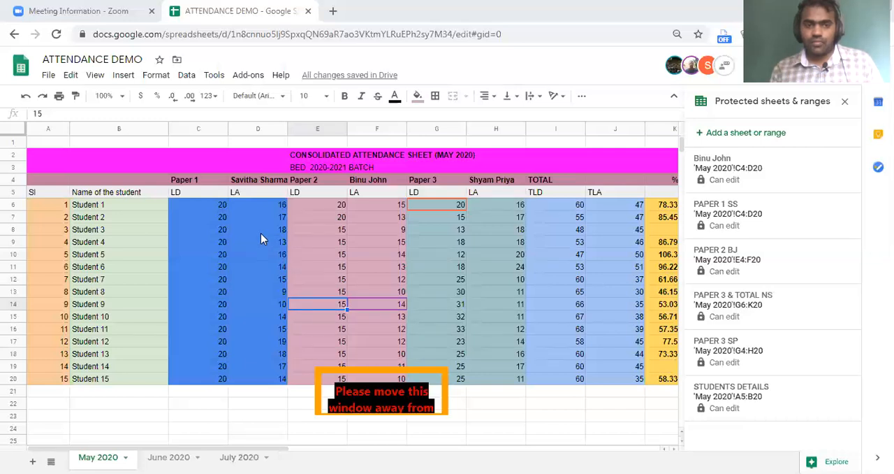
# Protect the Paper 1 attendance block C6:D20 on the May 2020 sheet without a description, leaving its custom editor permissions as offered.
pyautogui.moveTo(210, 205); pyautogui.dragTo(264, 382)
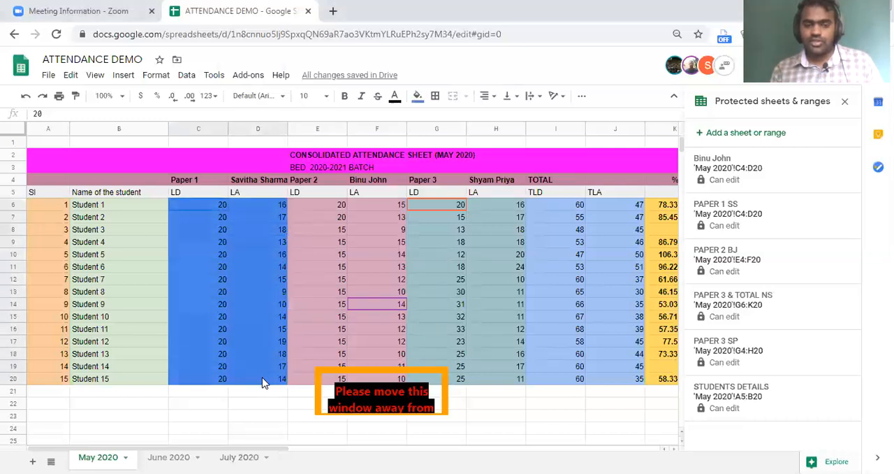
pyautogui.rightClick(250, 333)
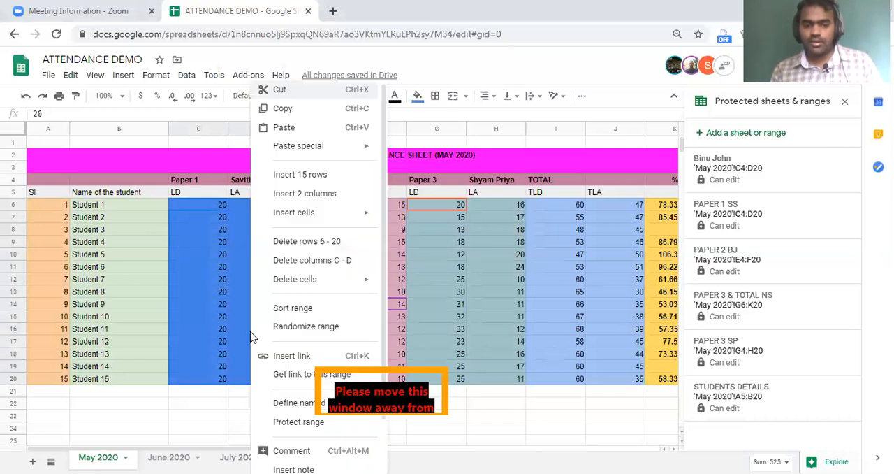
pyautogui.scroll(-2, 286, 349)
pyautogui.click(288, 367)
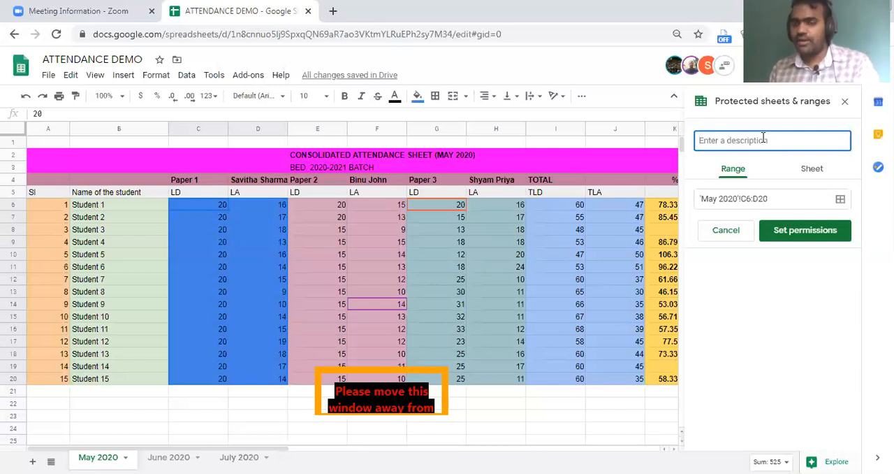
pyautogui.click(805, 232)
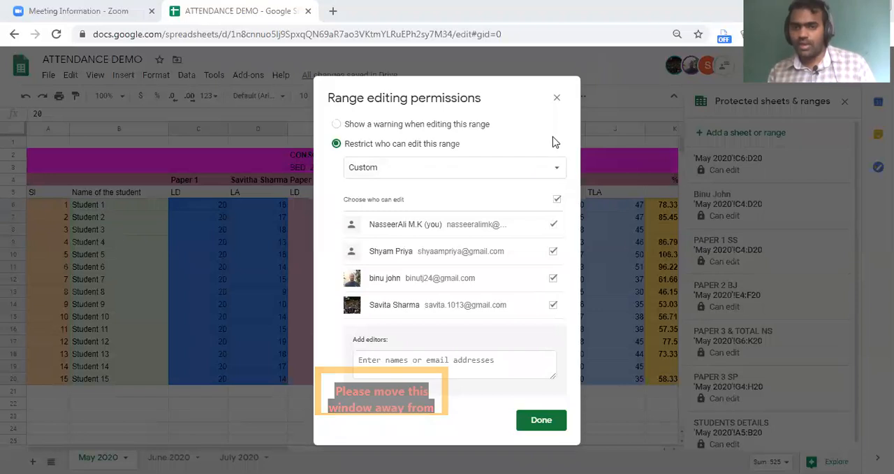
pyautogui.click(557, 98)
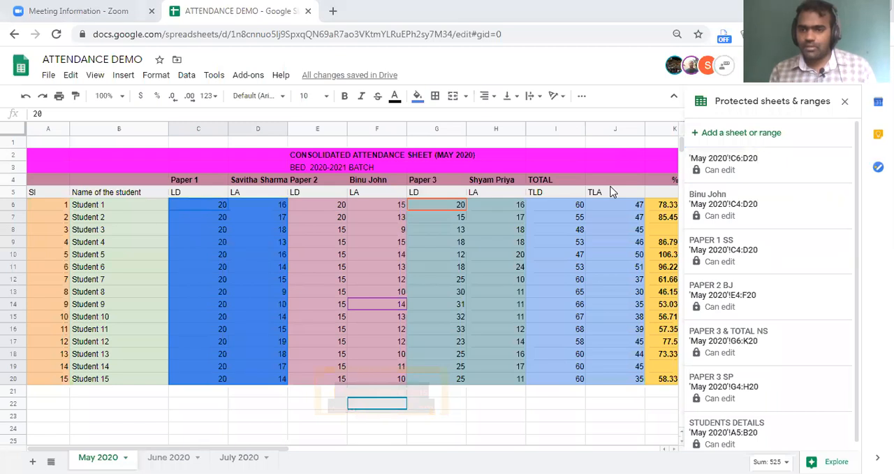
# Review who can edit the PAPER 1 SS protected range and close its settings without changing the permissions.
pyautogui.press('Right')
pyautogui.press('Right')
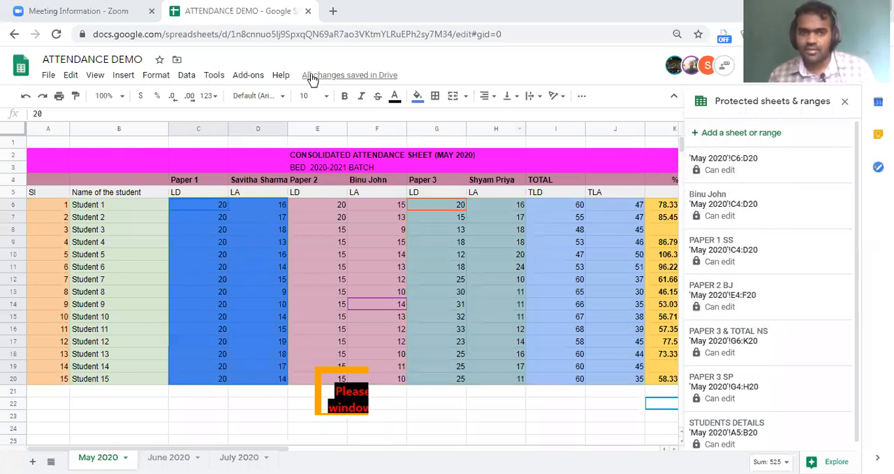
pyautogui.click(750, 250)
pyautogui.click(762, 233)
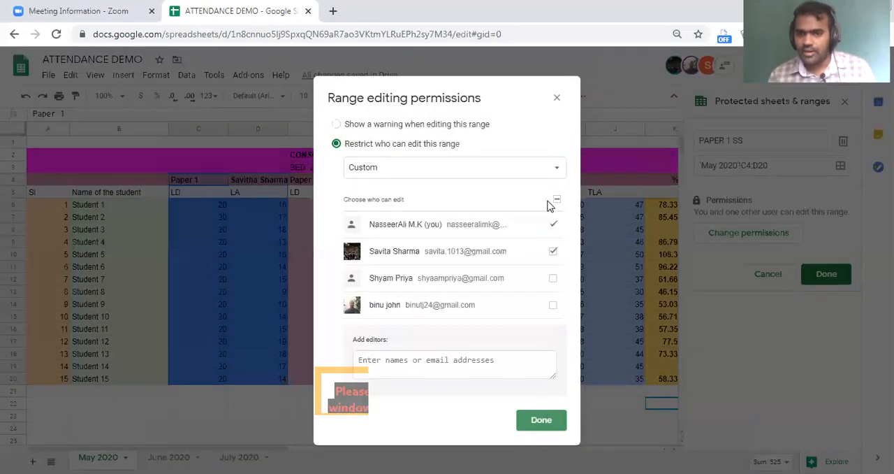
pyautogui.click(559, 98)
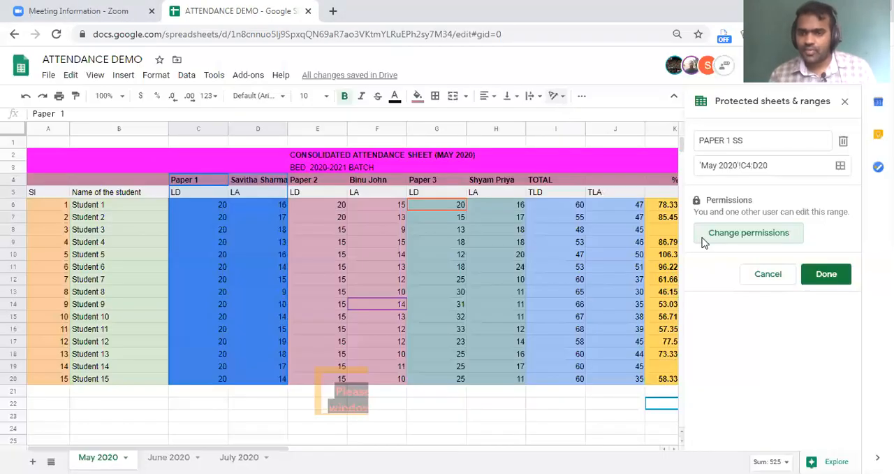
pyautogui.click(809, 278)
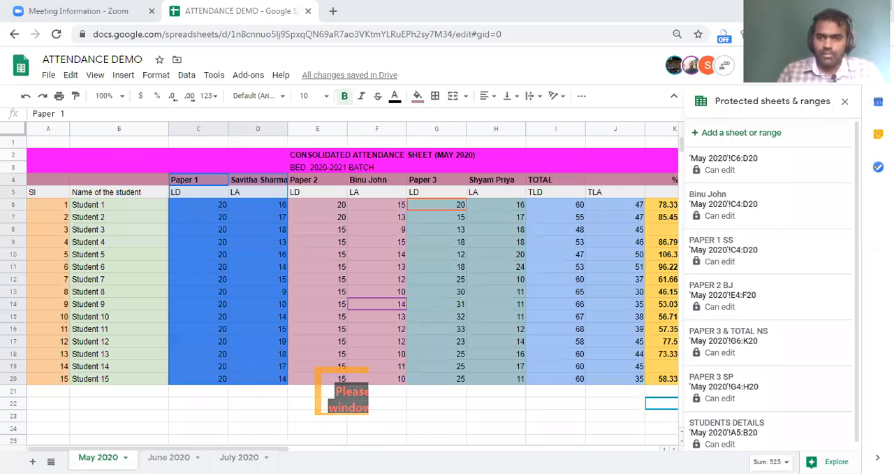
# Examine the TLD, TLA and % formulas for Student 1 in row 6 of the May 2020 sheet.
pyautogui.click(597, 207)
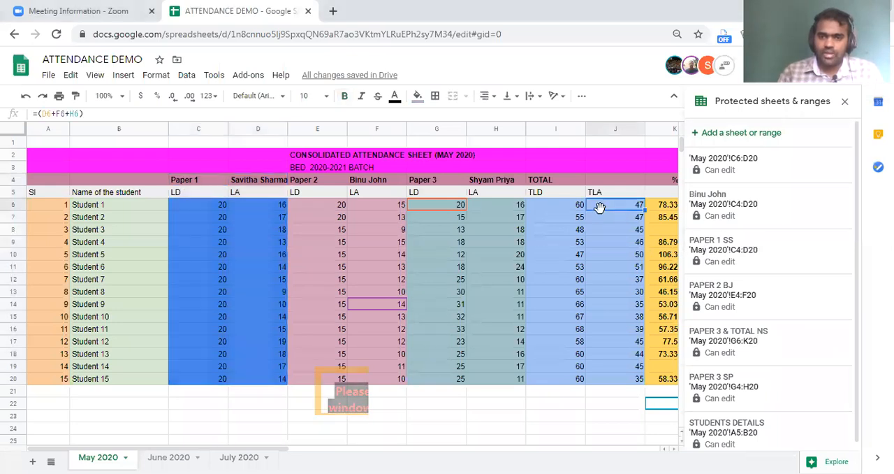
pyautogui.press('Right')
pyautogui.press('Right')
pyautogui.press('Left')
pyautogui.press('Left')
pyautogui.press('Left')
pyautogui.press('Right')
pyautogui.press('Right')
pyautogui.click(476, 210)
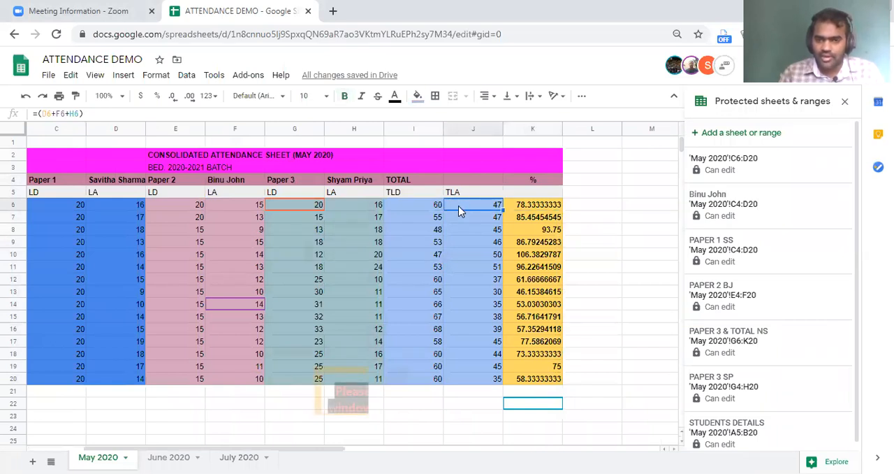
pyautogui.press('Left')
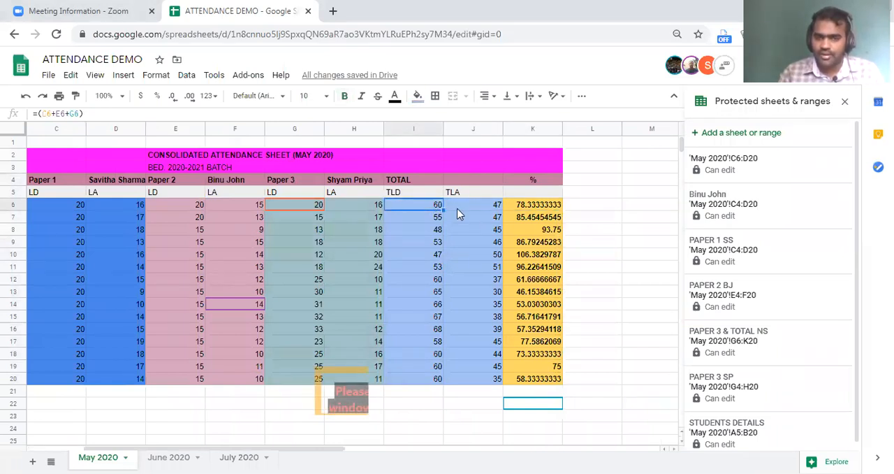
pyautogui.click(530, 211)
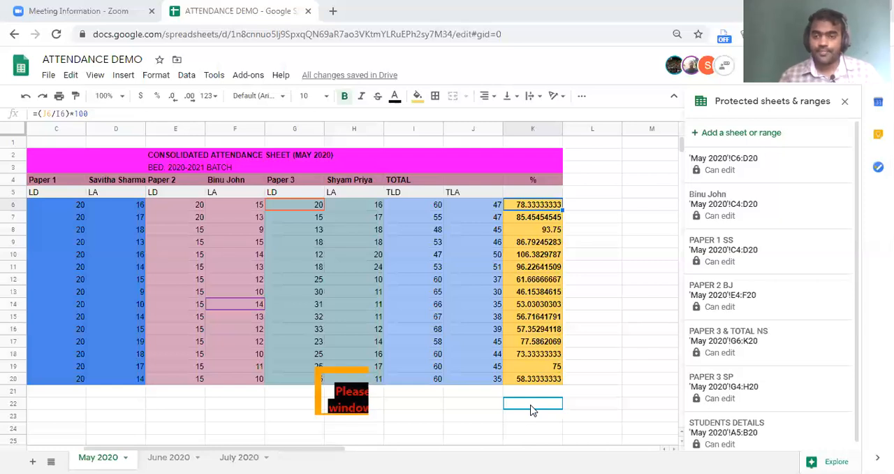
# Close the list of protected ranges and point out the Paper 1 attendance block C6:D20 on the May 2020 sheet.
pyautogui.click(846, 102)
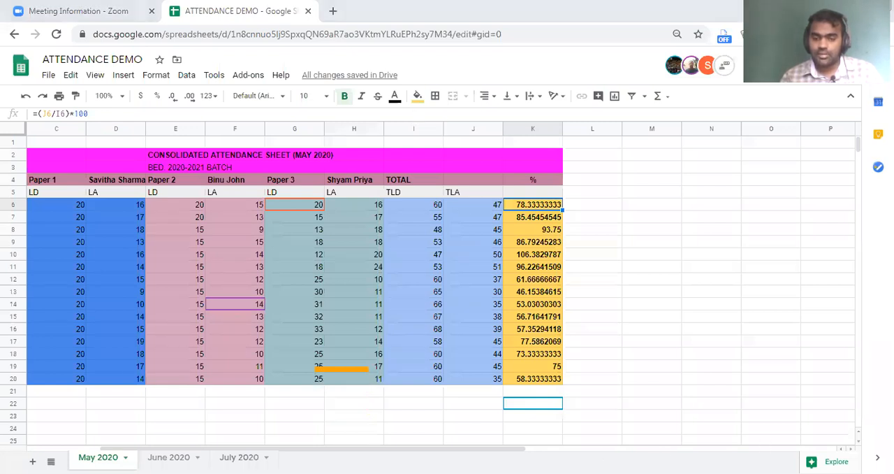
pyautogui.moveTo(393, 452); pyautogui.dragTo(320, 452)
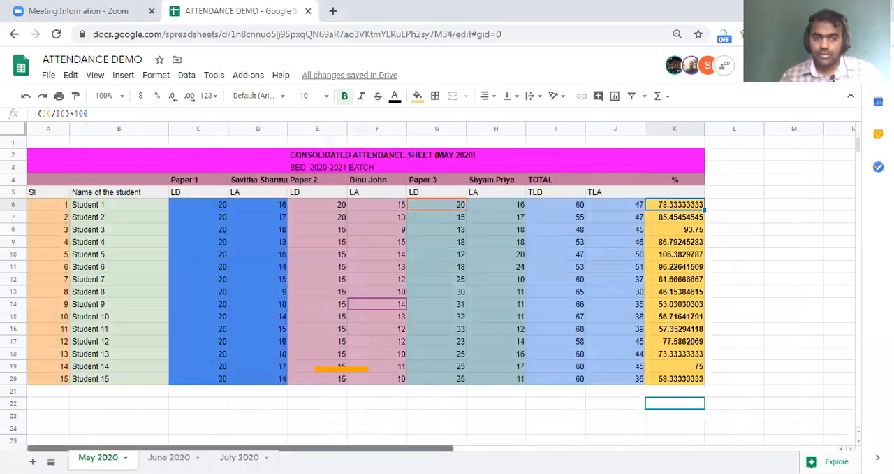
pyautogui.click(195, 205)
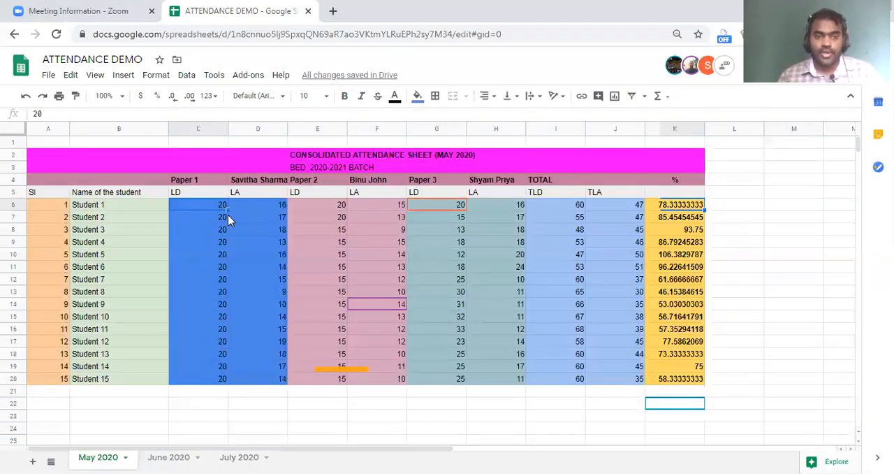
pyautogui.moveTo(195, 205); pyautogui.dragTo(269, 369)
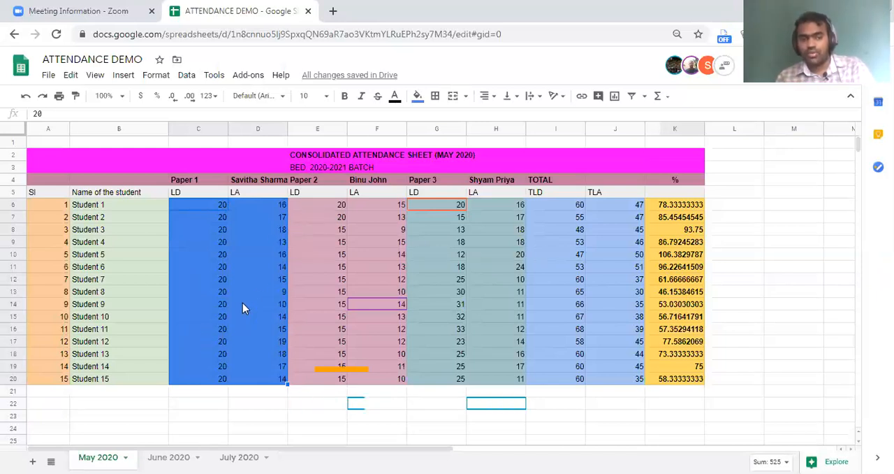
pyautogui.click(262, 281)
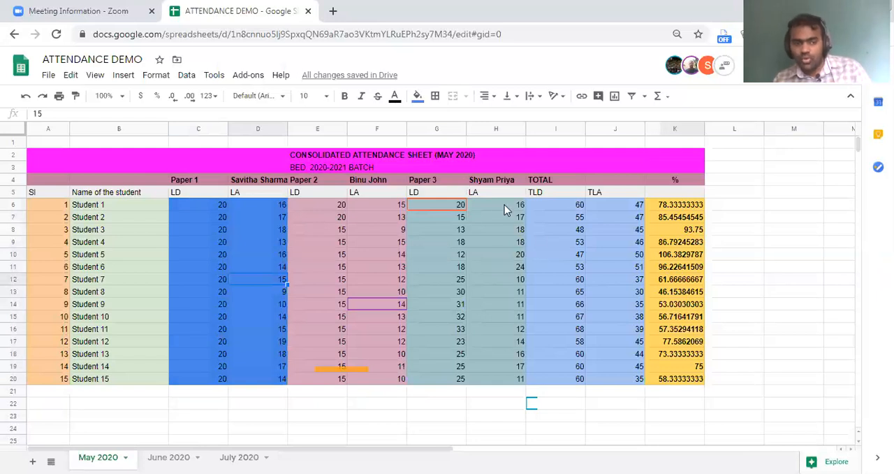
# Look over the June 2020 and July 2020 sheets, and return to the May 2020 sheet.
pyautogui.click(169, 457)
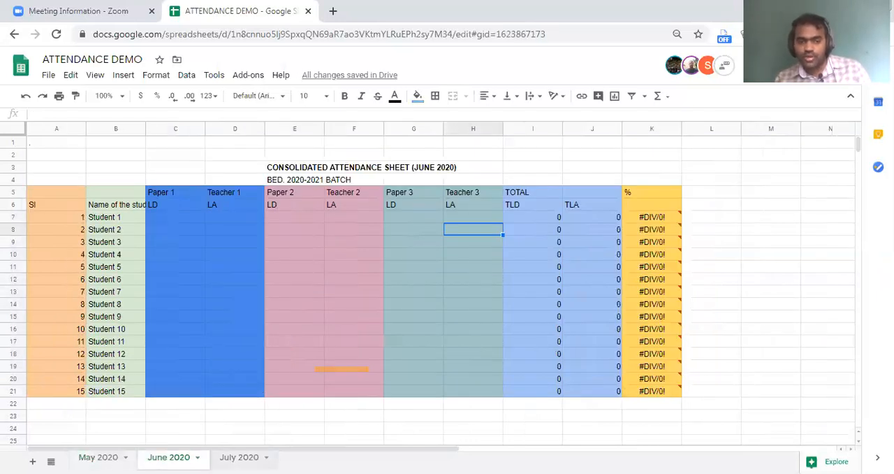
pyautogui.click(239, 457)
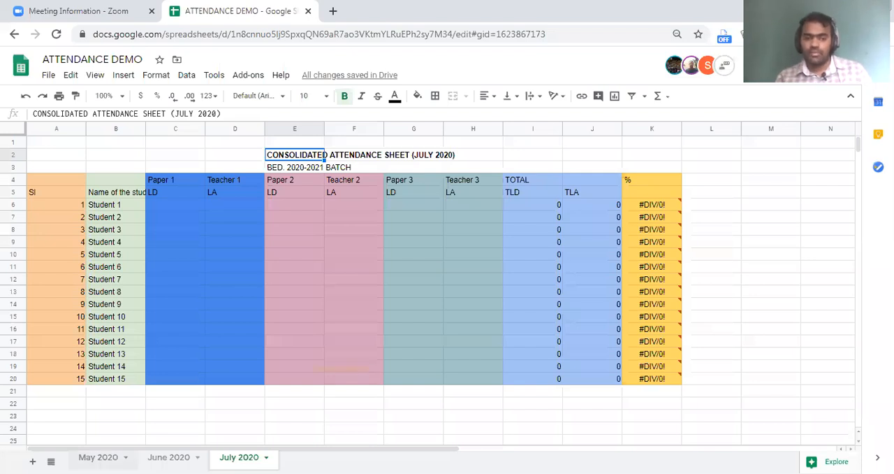
pyautogui.click(97, 458)
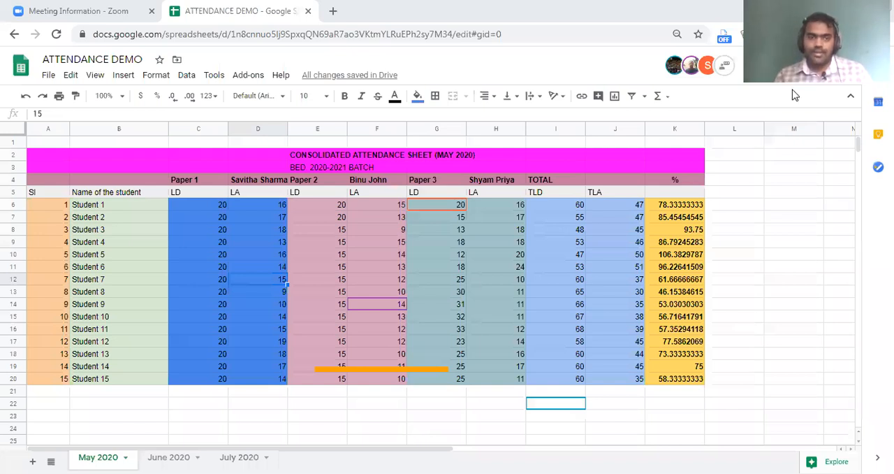
pyautogui.click(320, 207)
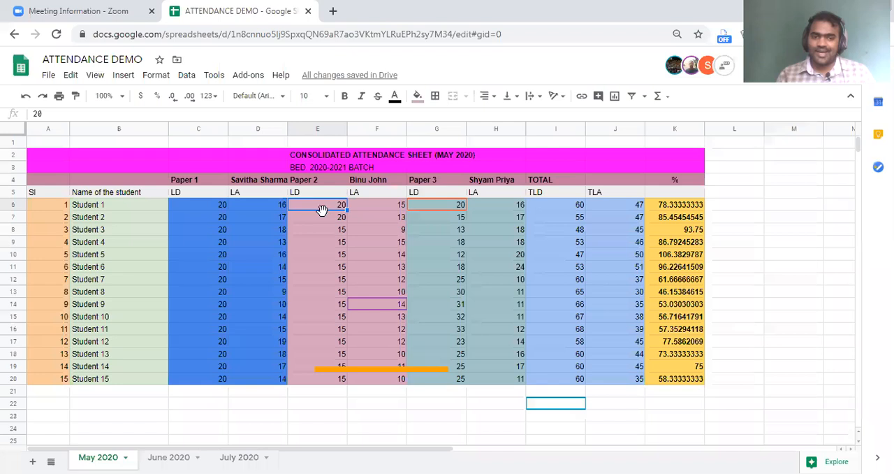
pyautogui.scroll(-2, 361, 224)
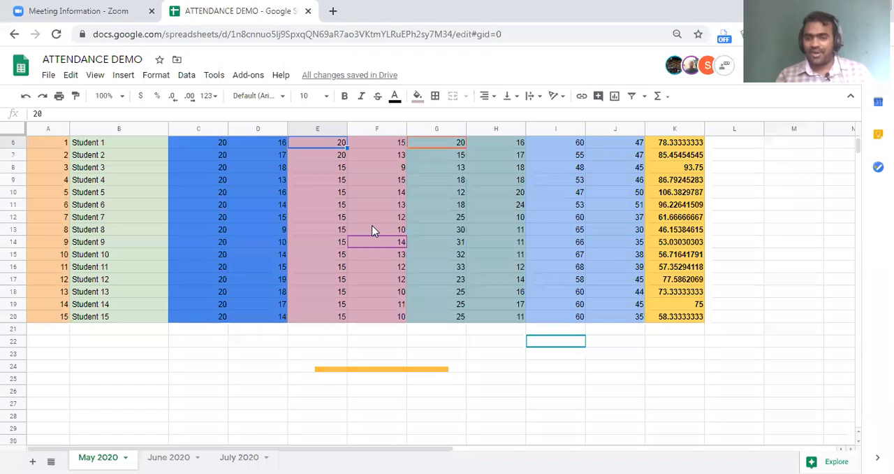
pyautogui.scroll(1, 372, 230)
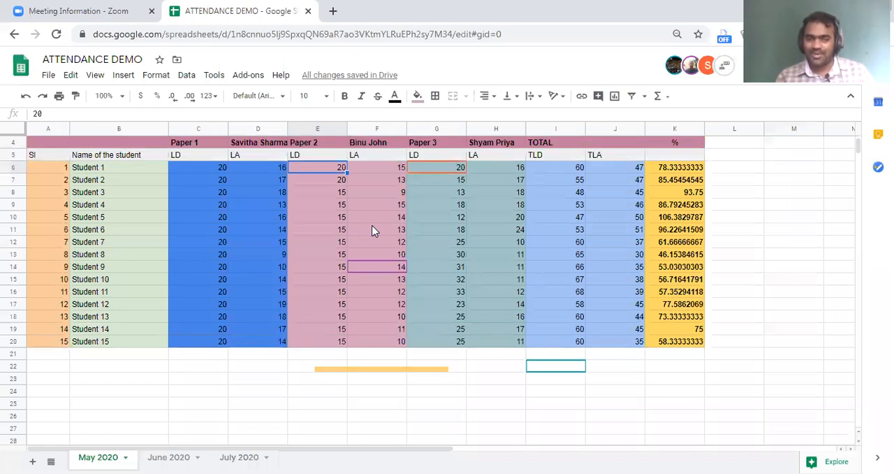
pyautogui.click(331, 293)
pyautogui.click(367, 333)
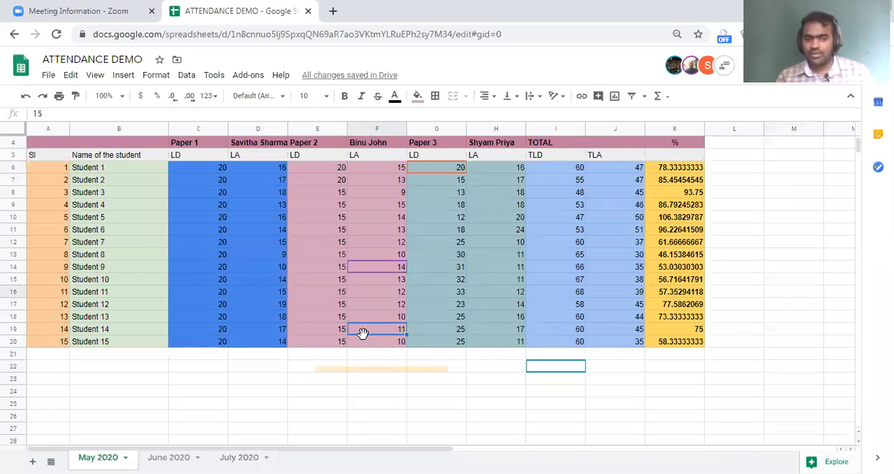
# Try to protect the Paper 2 cells E6:F19 on the May 2020 sheet as a range.
pyautogui.click(336, 170)
pyautogui.moveTo(331, 174); pyautogui.dragTo(380, 333)
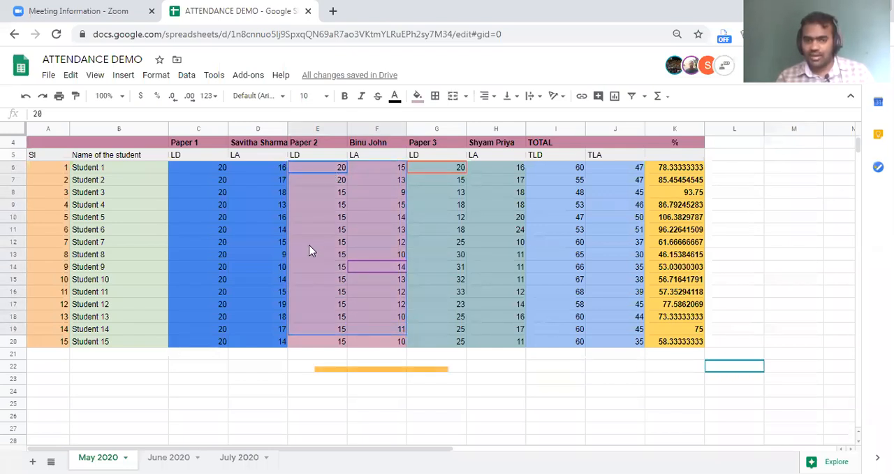
pyautogui.rightClick(309, 250)
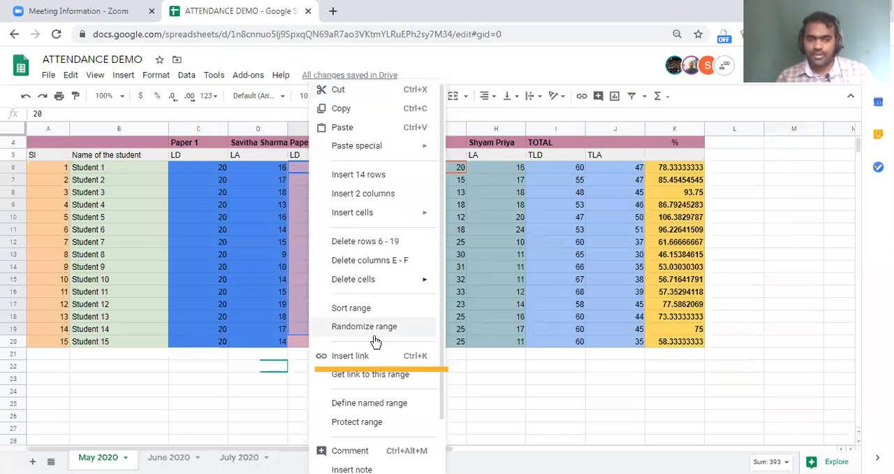
pyautogui.scroll(-2, 377, 332)
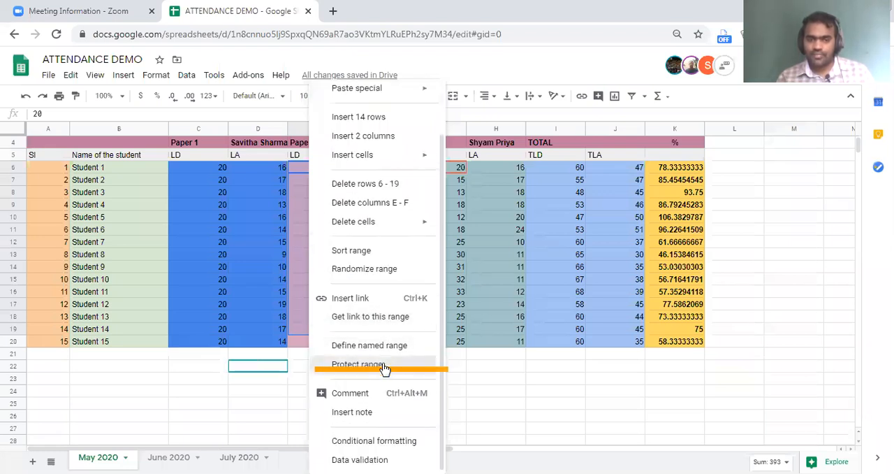
pyautogui.click(399, 362)
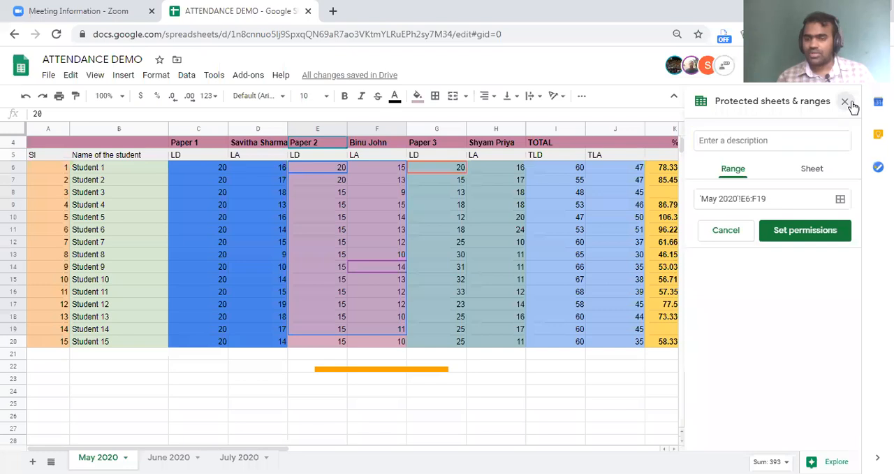
pyautogui.click(845, 102)
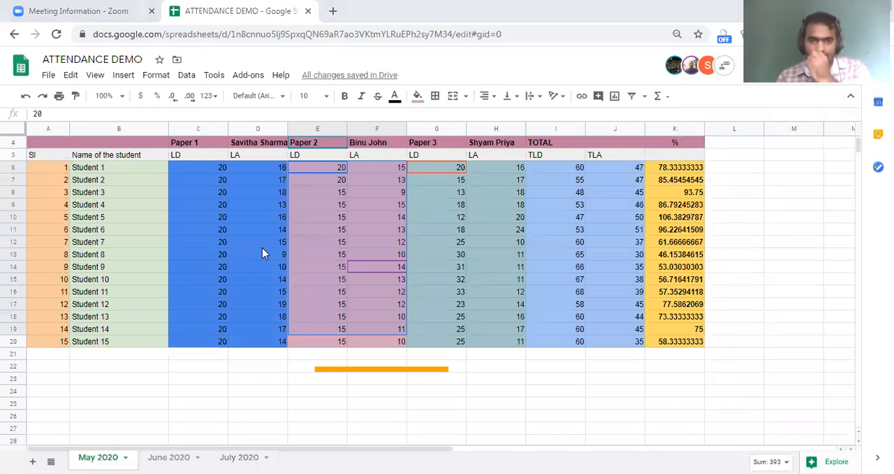
pyautogui.click(209, 193)
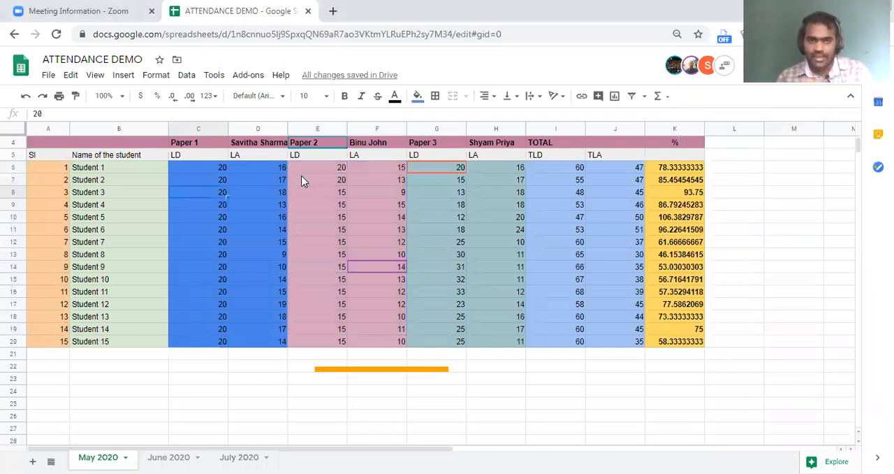
pyautogui.click(94, 75)
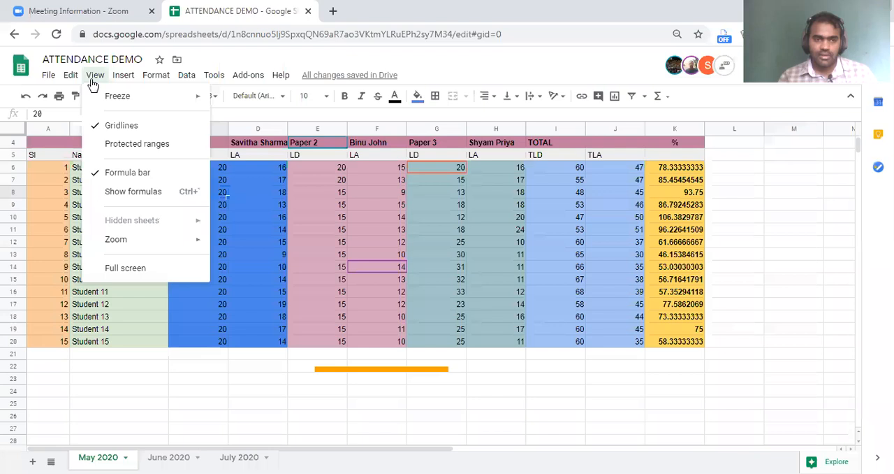
pyautogui.moveTo(125, 83)
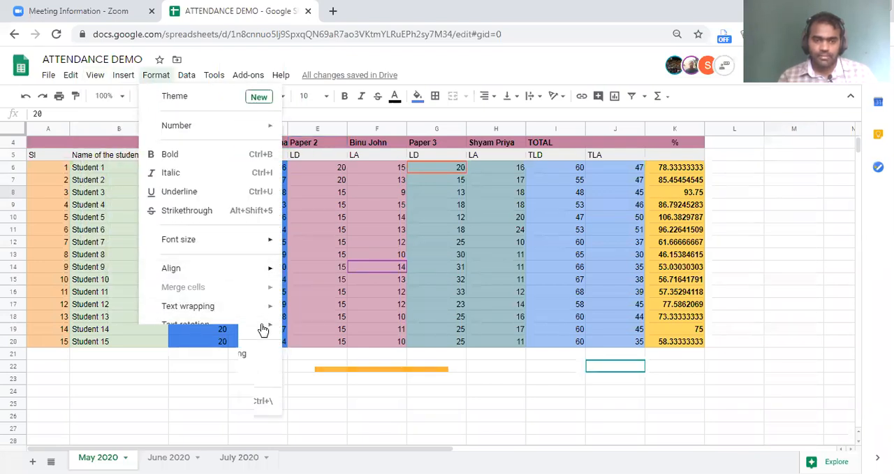
pyautogui.click(255, 81)
pyautogui.press('Home')
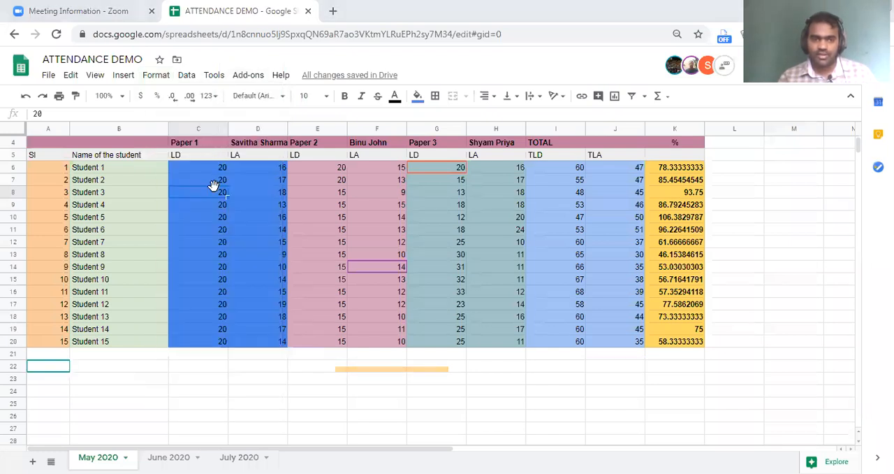
pyautogui.click(213, 78)
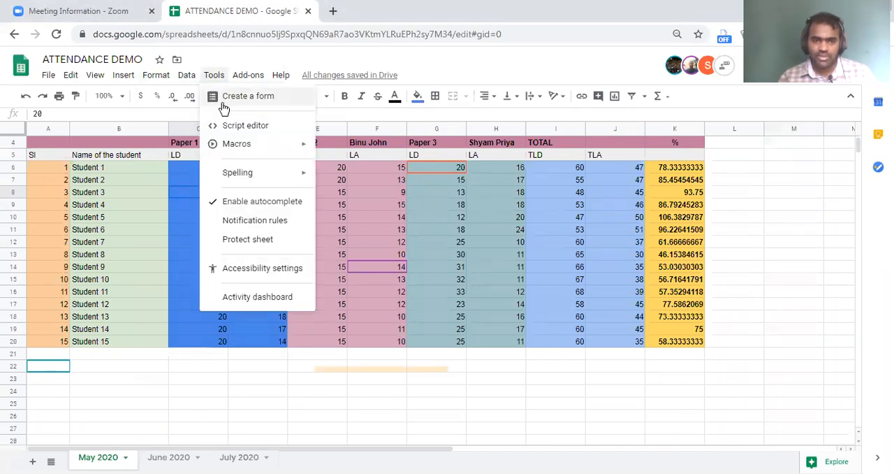
pyautogui.click(272, 240)
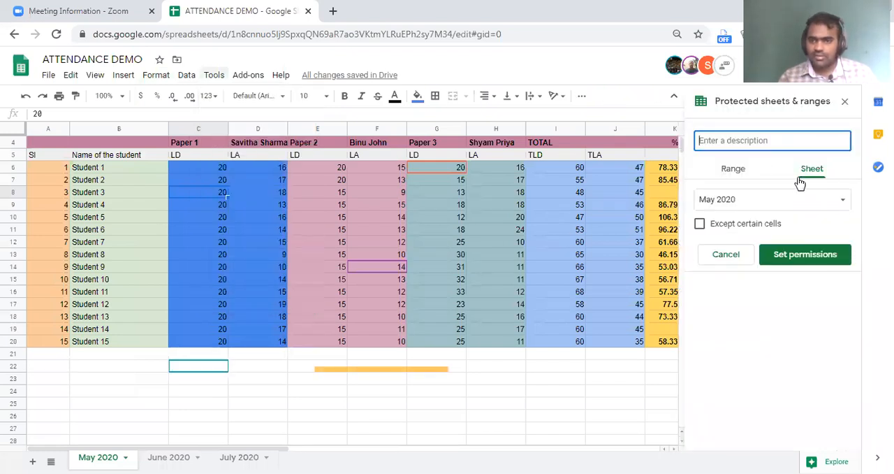
pyautogui.click(739, 175)
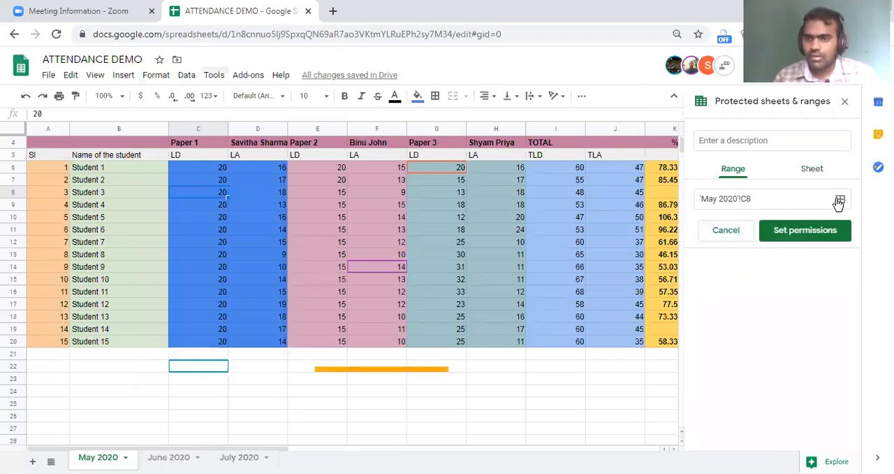
pyautogui.click(823, 140)
pyautogui.click(844, 102)
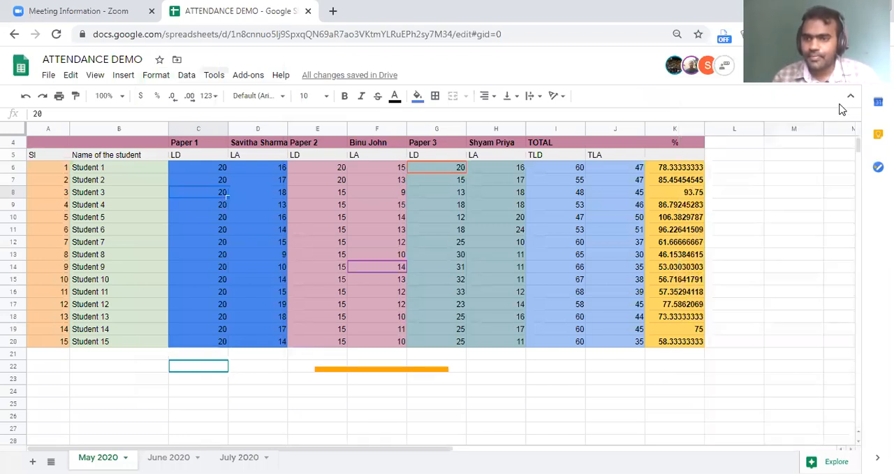
# Protect the Paper 1 attendance cells C6:D20 on the May 2020 sheet as a range, without changing the default editor list.
pyautogui.moveTo(199, 168); pyautogui.dragTo(275, 341)
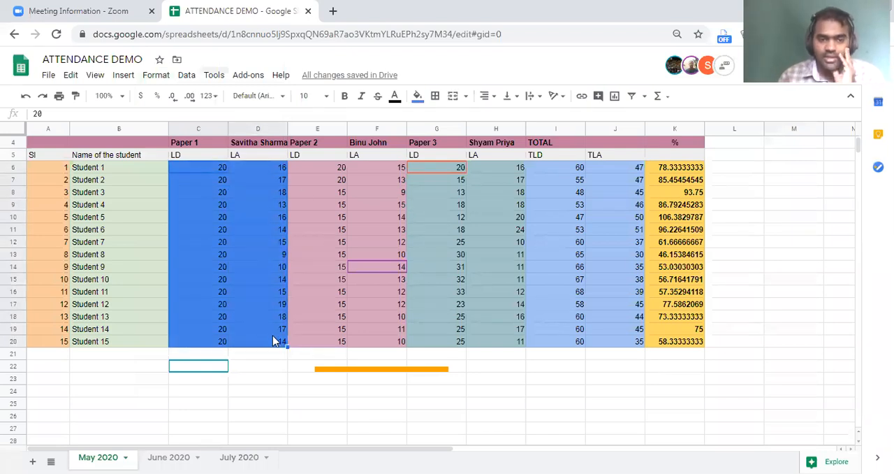
pyautogui.rightClick(263, 272)
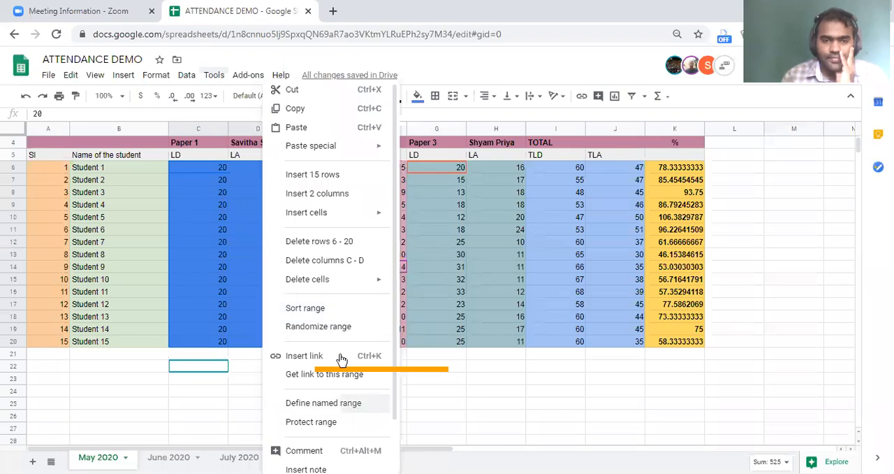
pyautogui.press('Escape')
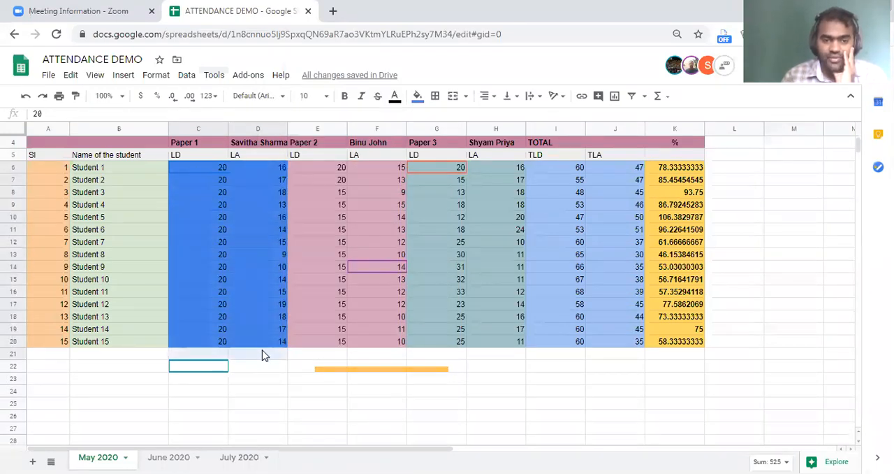
pyautogui.rightClick(223, 248)
pyautogui.scroll(-1, 290, 260)
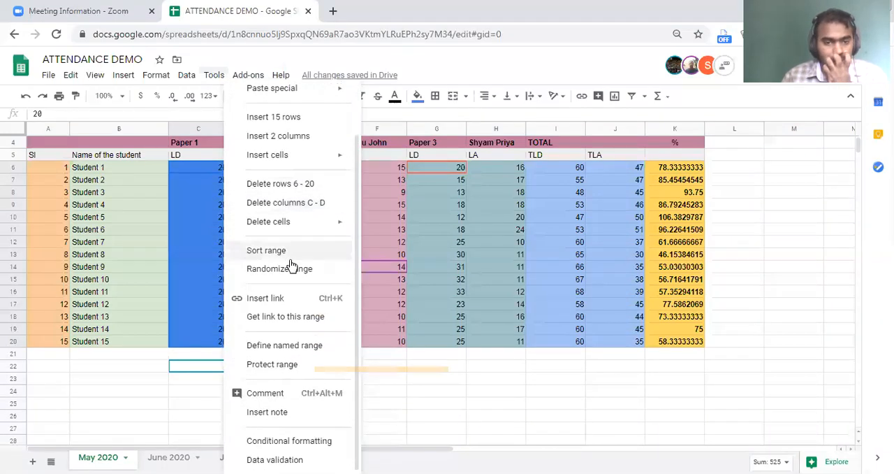
pyautogui.click(287, 368)
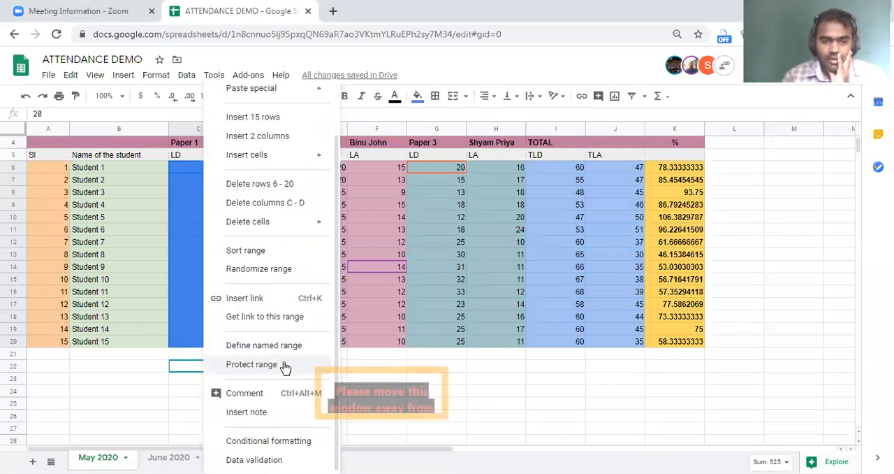
pyautogui.click(284, 364)
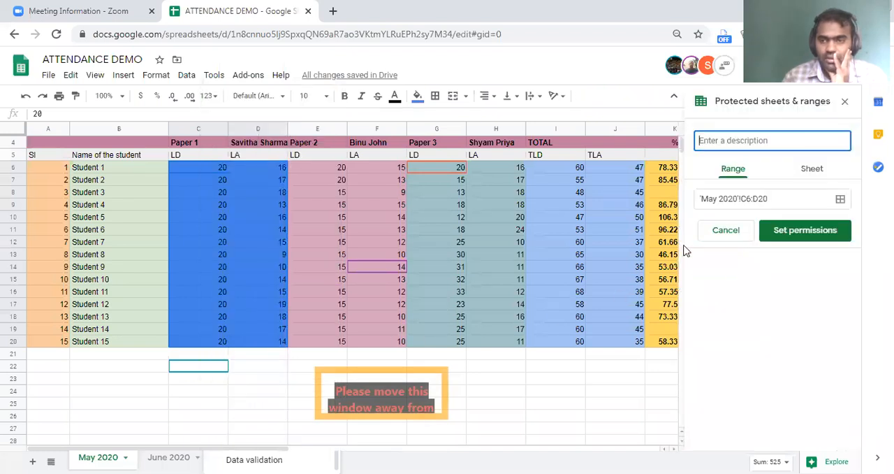
pyautogui.click(790, 225)
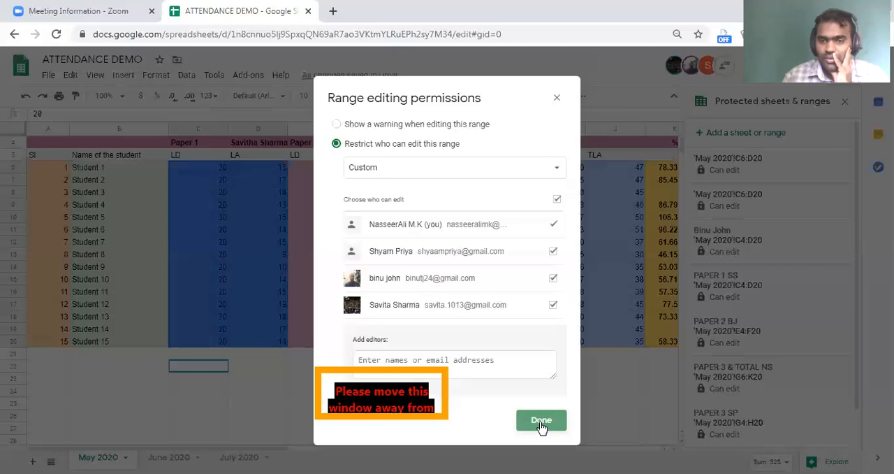
pyautogui.click(556, 97)
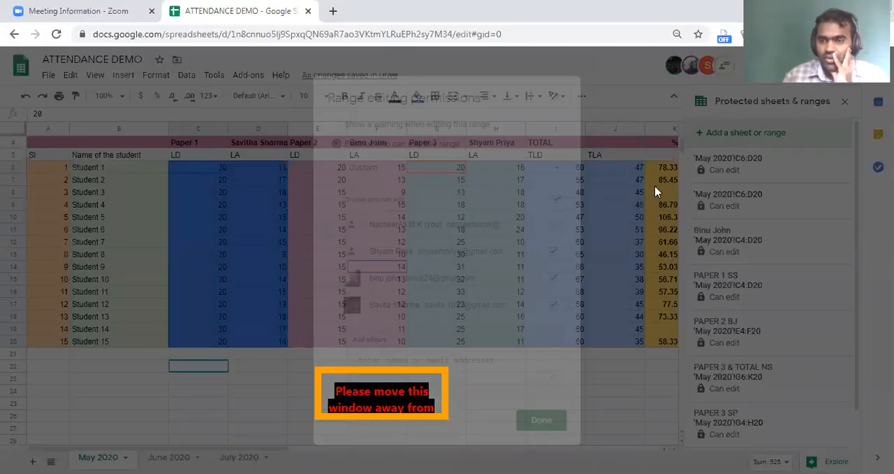
# Examine the editing permission options of the protected range PAPER 3 & TOTAL NS, including the warning option, and close the list of protected ranges.
pyautogui.scroll(-1, 743, 395)
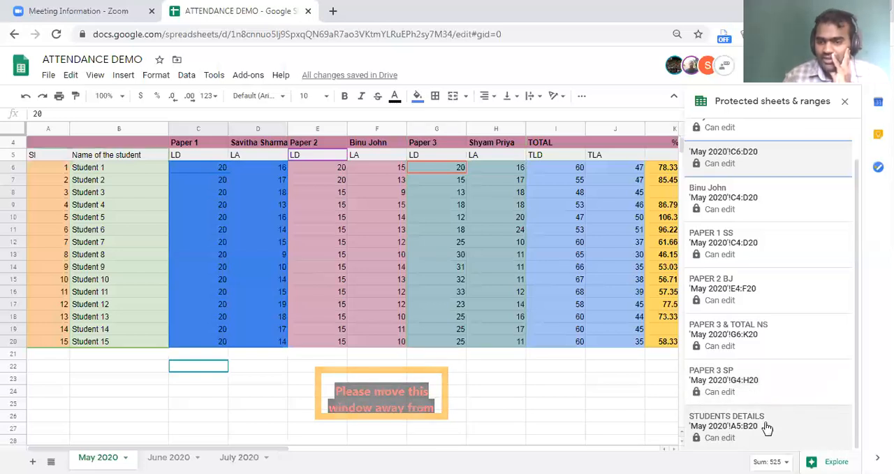
pyautogui.click(726, 340)
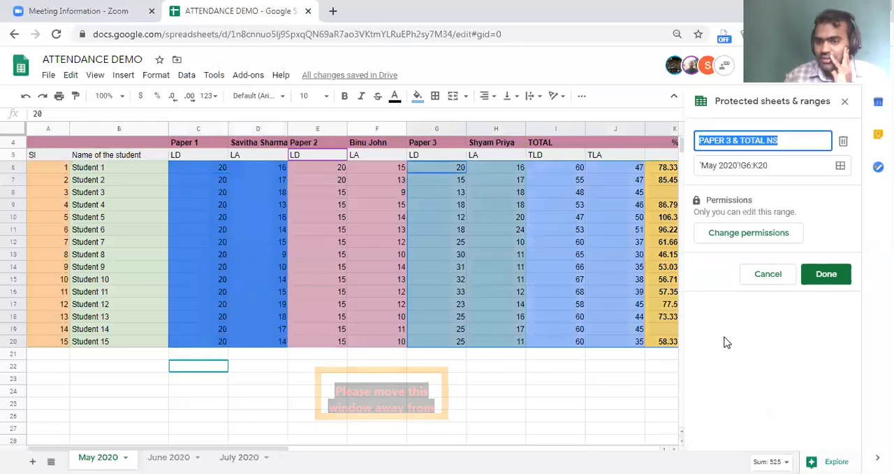
pyautogui.click(729, 233)
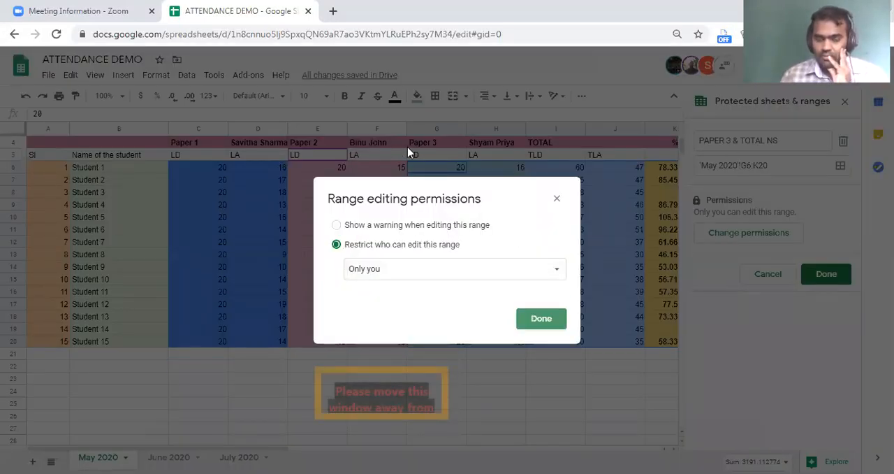
pyautogui.click(376, 276)
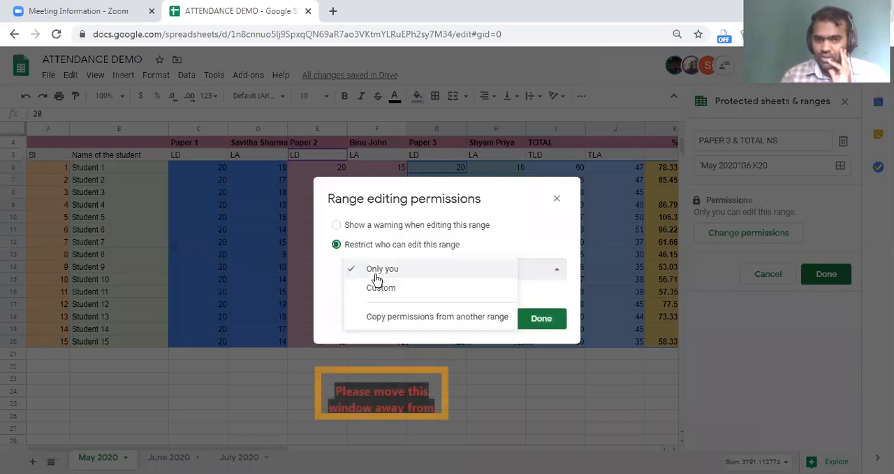
pyautogui.click(338, 299)
pyautogui.click(383, 225)
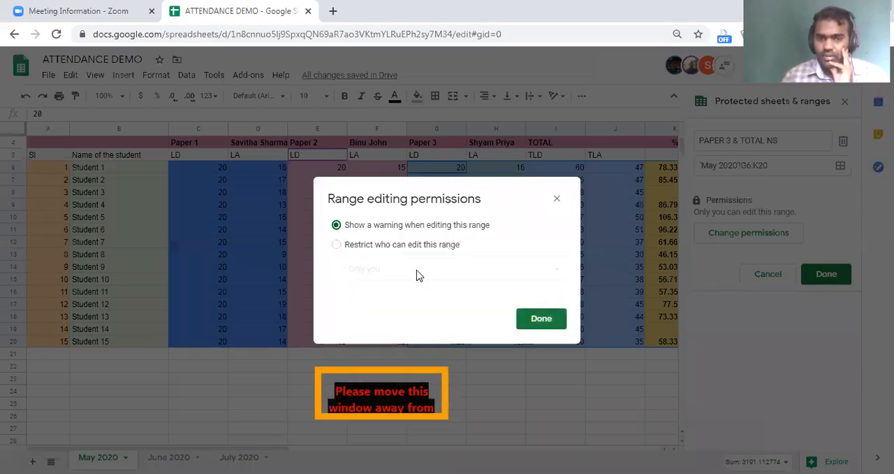
pyautogui.click(557, 199)
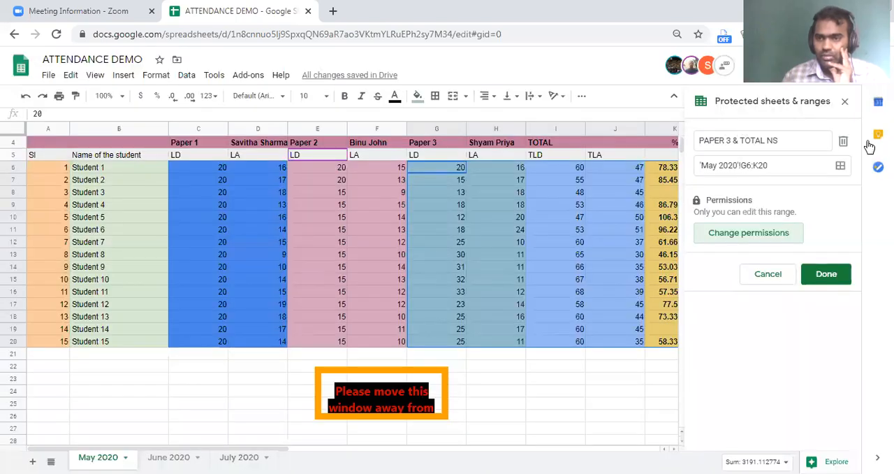
pyautogui.click(844, 102)
# Add another protected range for the Paper 1 cells C6:D20 and bring up its editing permissions.
pyautogui.moveTo(208, 165); pyautogui.dragTo(238, 342)
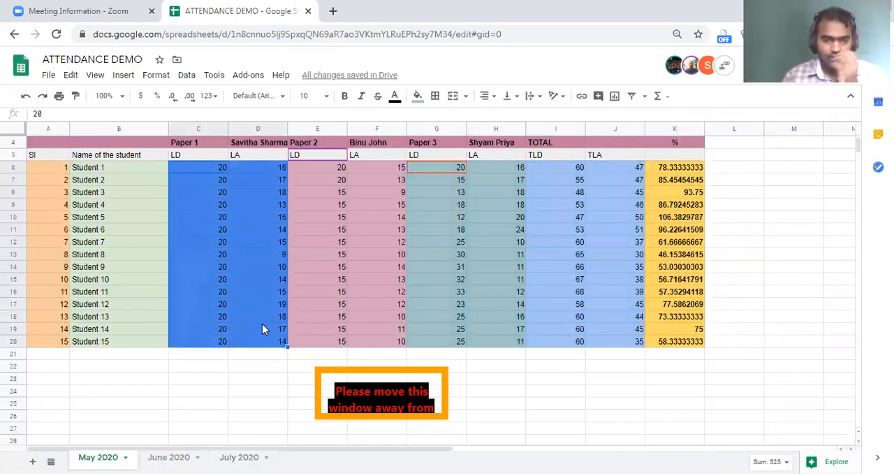
pyautogui.rightClick(262, 324)
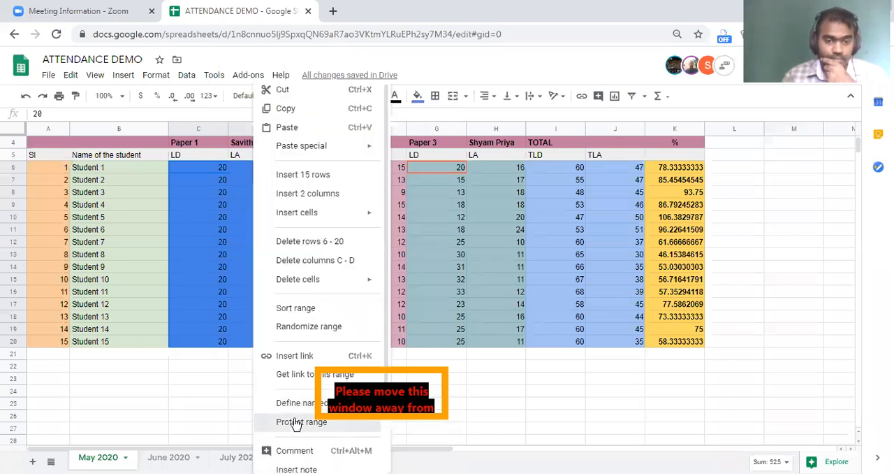
pyautogui.click(293, 422)
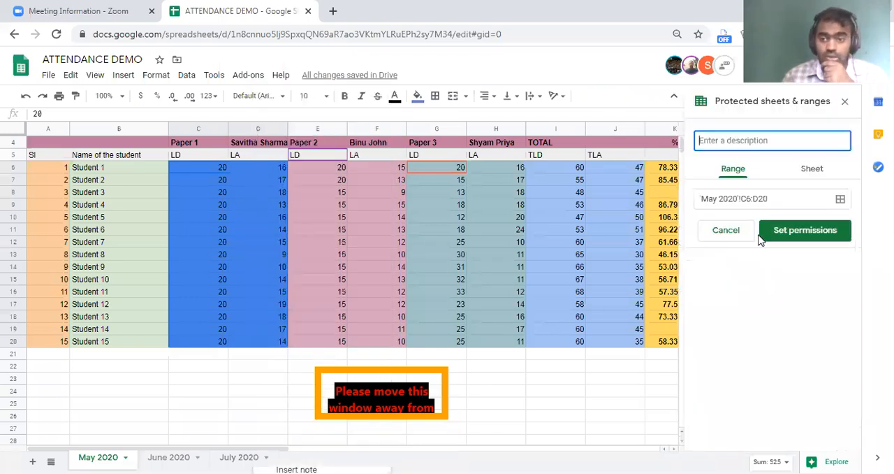
pyautogui.click(806, 234)
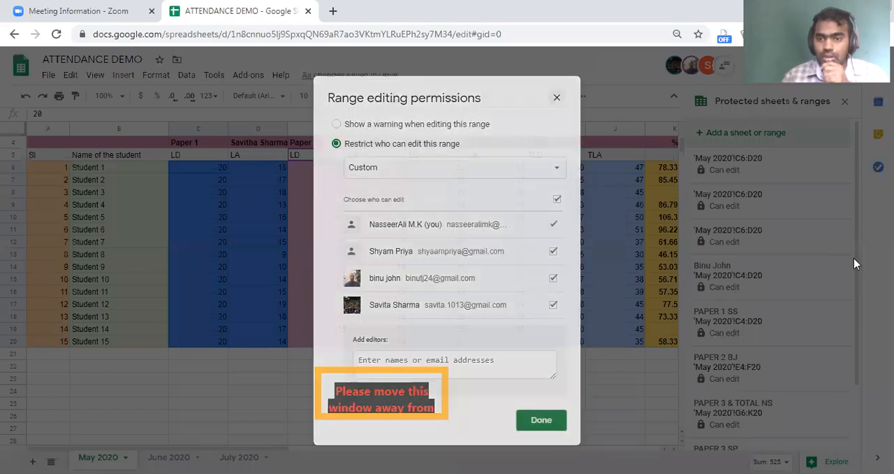
# Remove the Paper 2 teacher from the editors of the protected range PAPER 2 BJ, so only the owner can edit it.
pyautogui.scroll(-1, 784, 287)
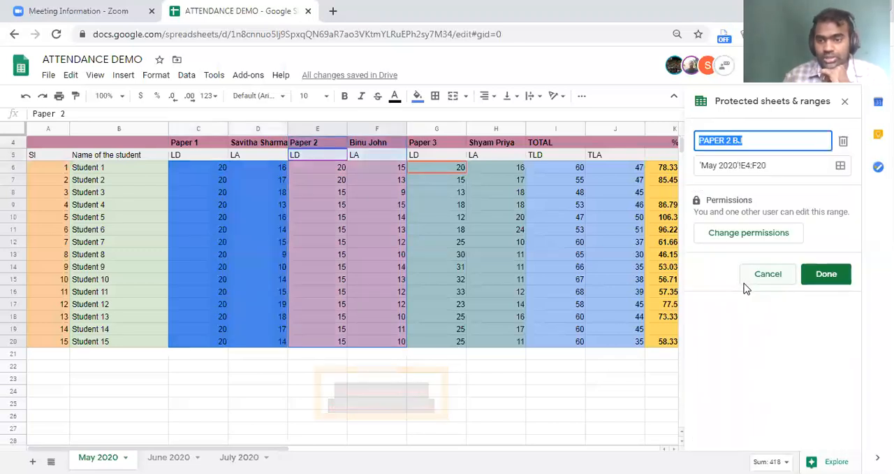
pyautogui.click(740, 232)
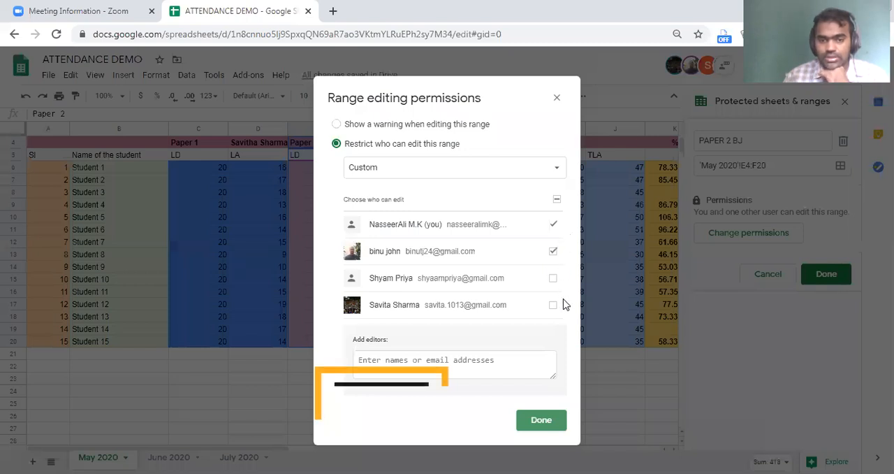
pyautogui.click(553, 278)
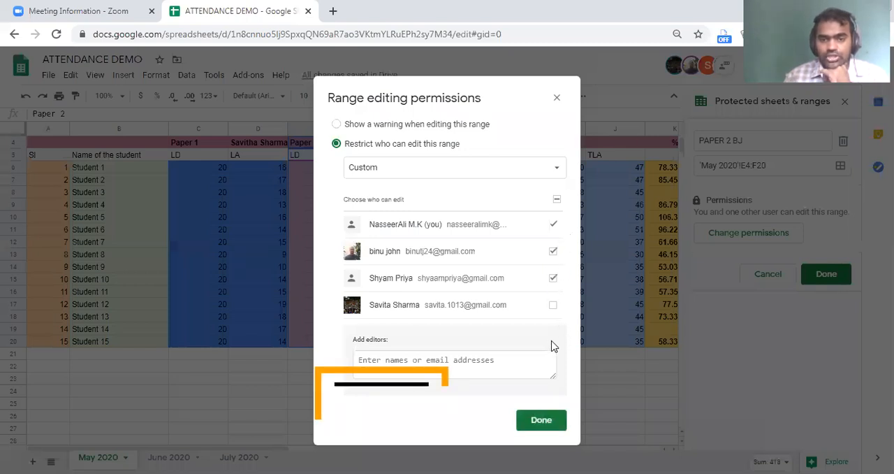
pyautogui.click(553, 280)
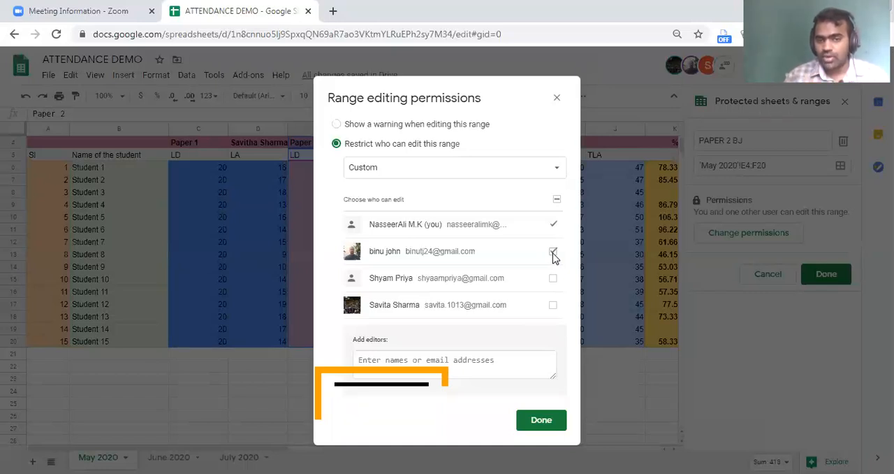
pyautogui.click(553, 253)
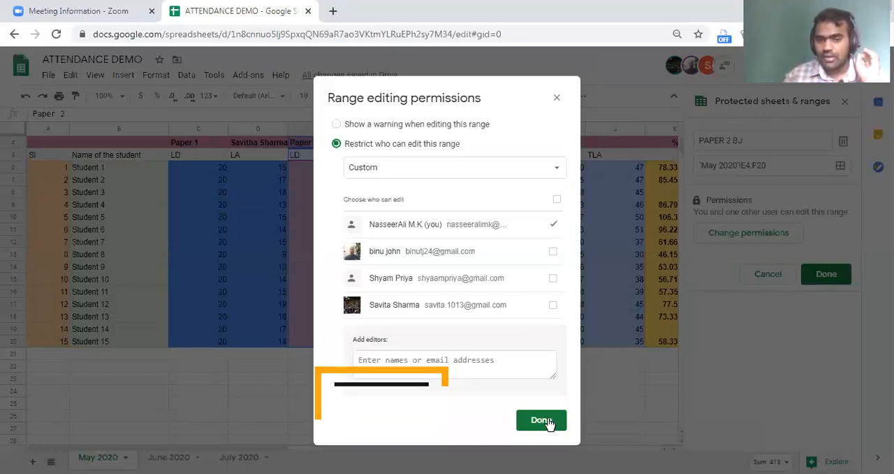
pyautogui.click(547, 421)
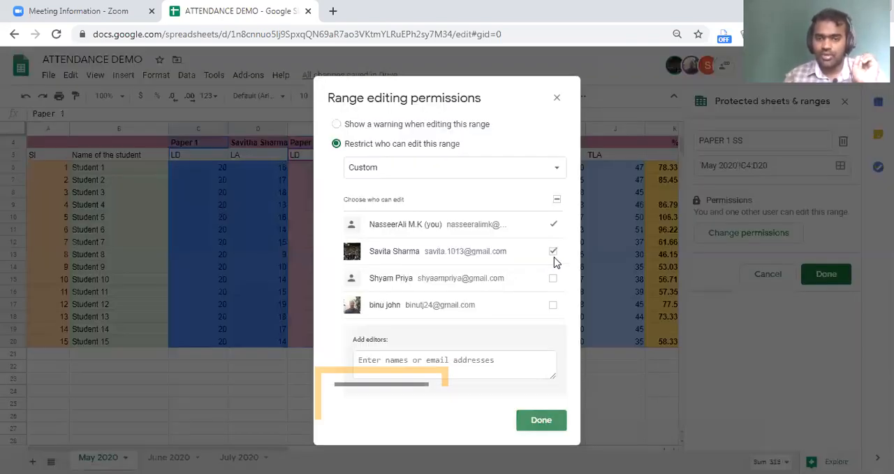
# Remove the Paper 1 teacher from the editors of the protected range PAPER 1 SS and save the range.
pyautogui.click(552, 253)
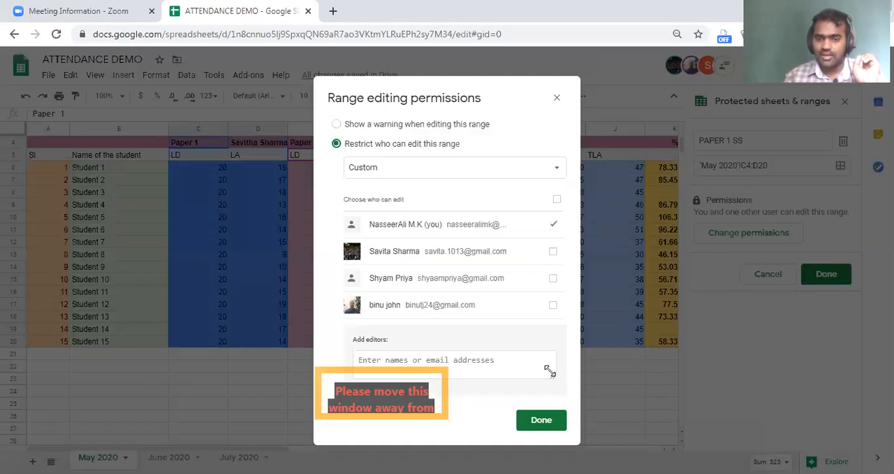
pyautogui.click(543, 419)
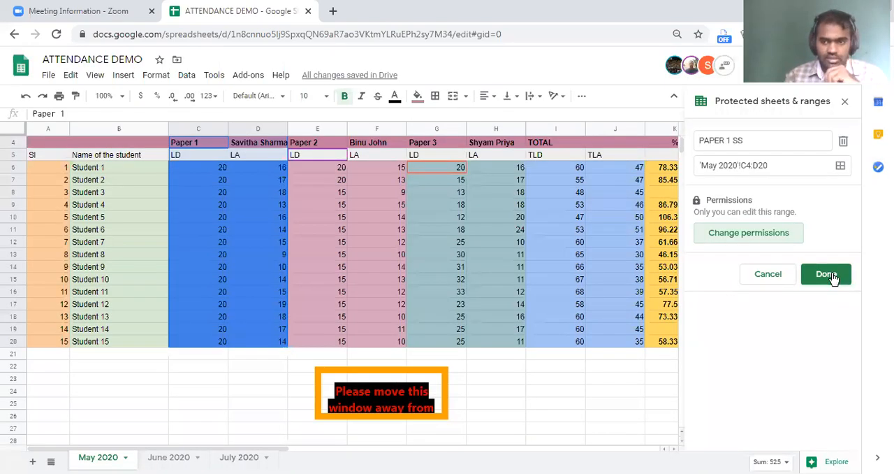
pyautogui.click(832, 276)
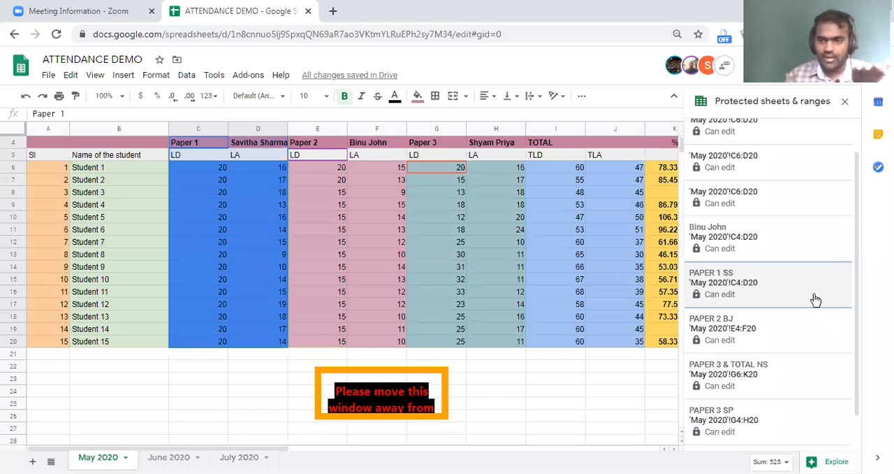
# Remove the Paper 3 teacher from the editors of the protected range PAPER 3 SP and save the range.
pyautogui.scroll(1, 806, 289)
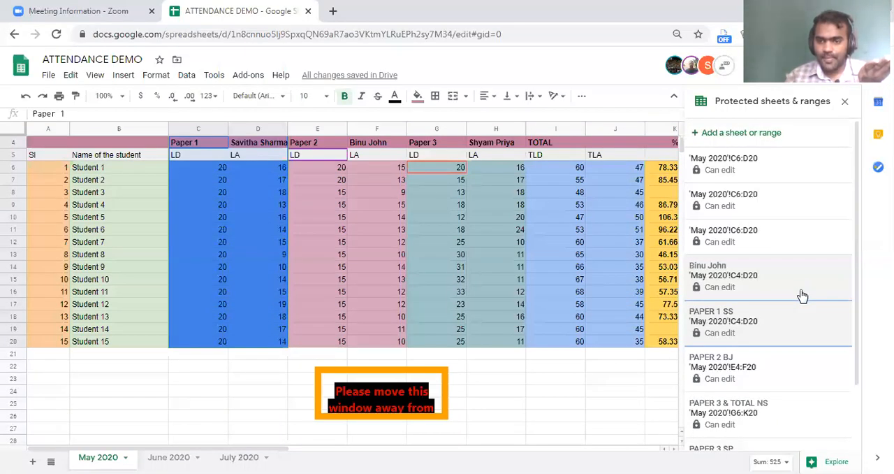
pyautogui.scroll(-1, 803, 297)
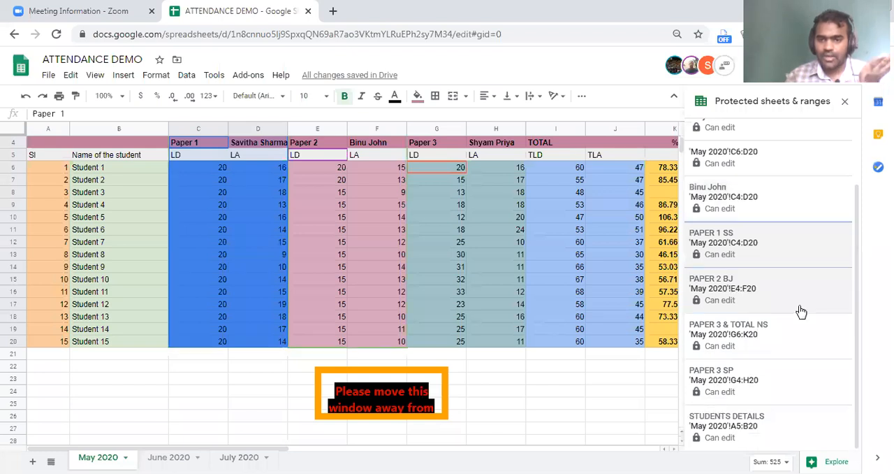
pyautogui.click(774, 388)
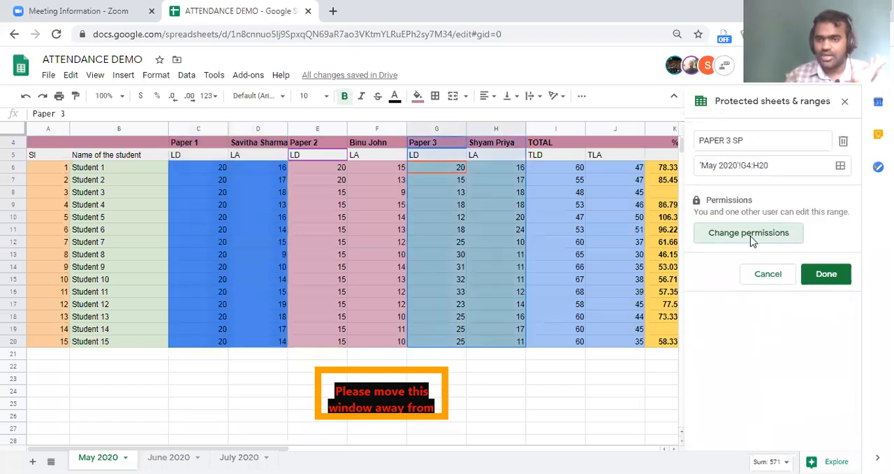
pyautogui.click(748, 232)
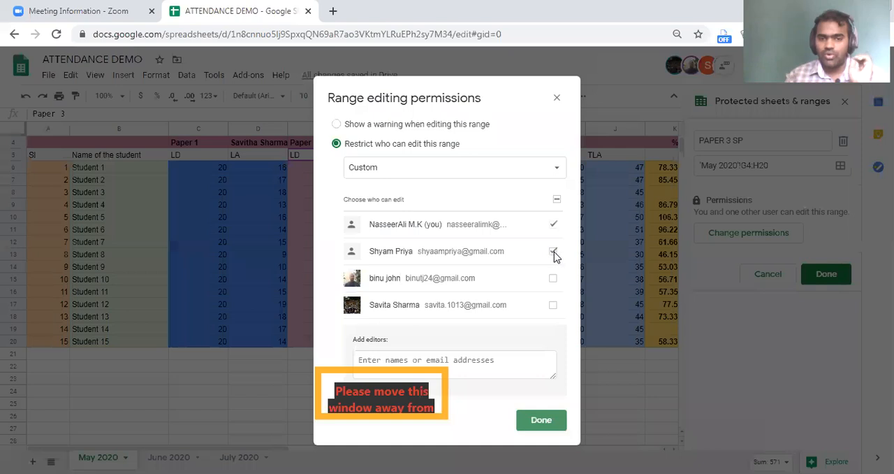
pyautogui.click(554, 422)
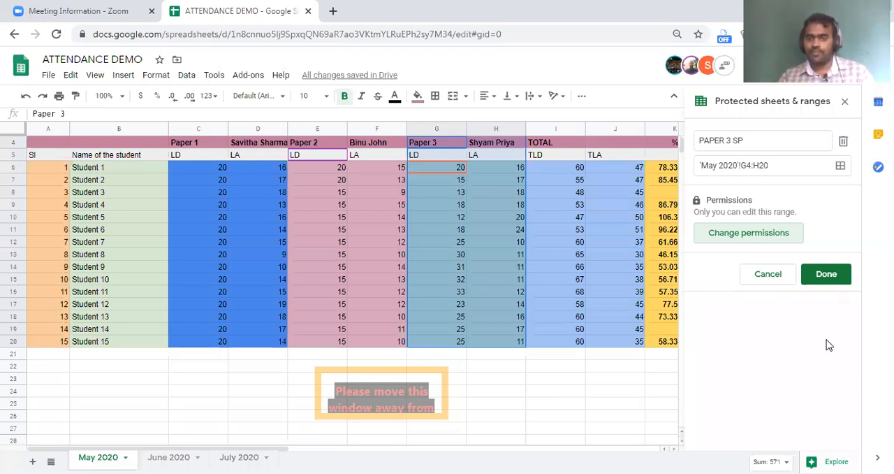
pyautogui.click(834, 272)
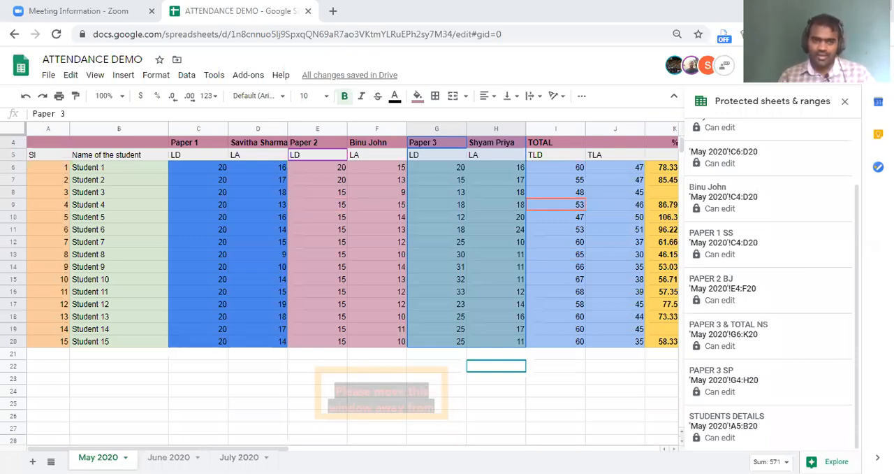
pyautogui.click(15, 168)
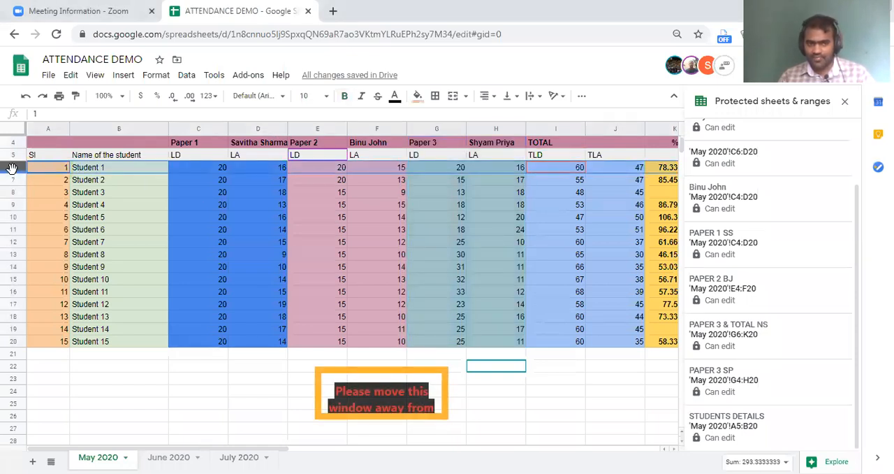
pyautogui.rightClick(171, 173)
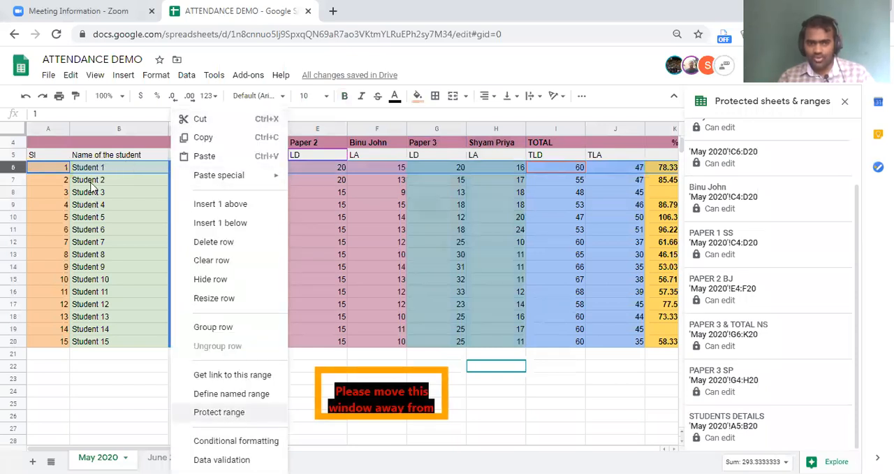
pyautogui.click(110, 232)
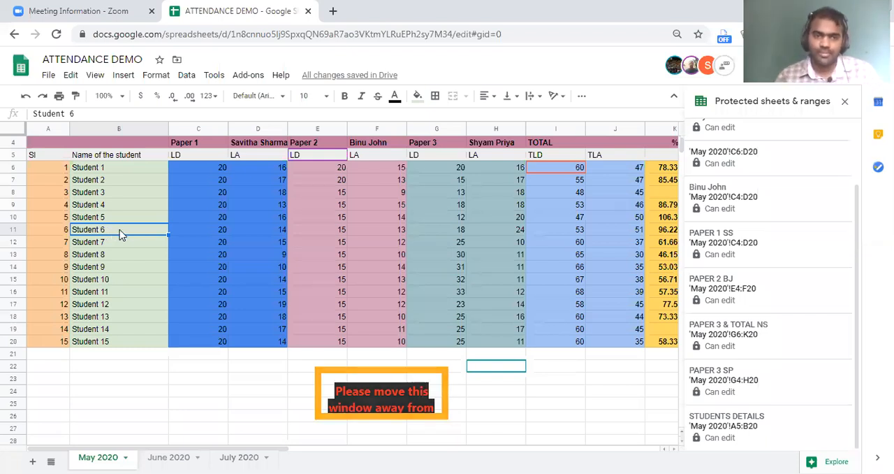
# Go to the college portal mc.amu.ac.in in a new browser tab.
pyautogui.click(338, 13)
pyautogui.write('mc.')
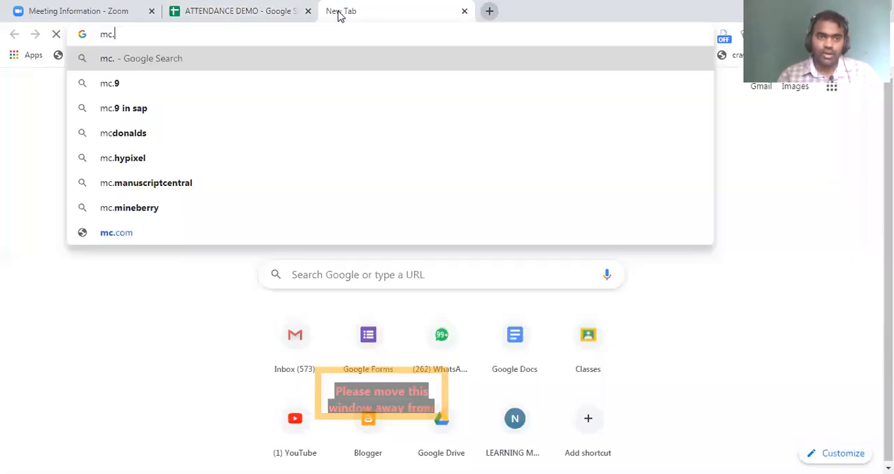
pyautogui.write('amu.ac')
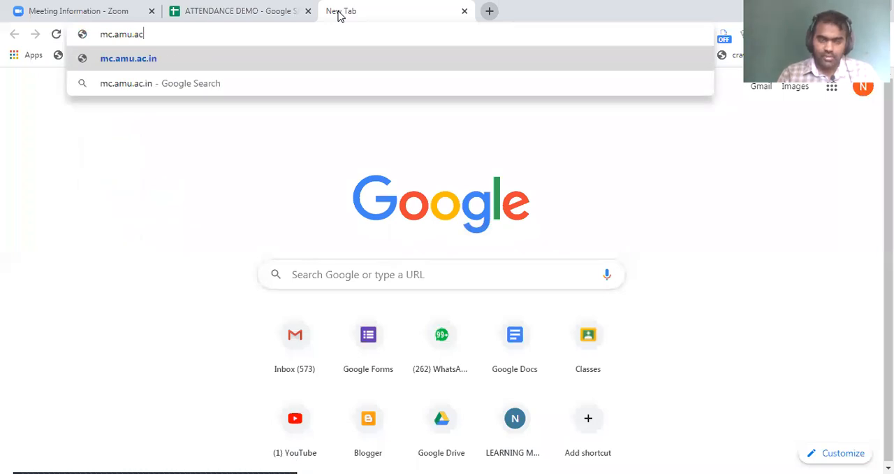
pyautogui.press('Return')
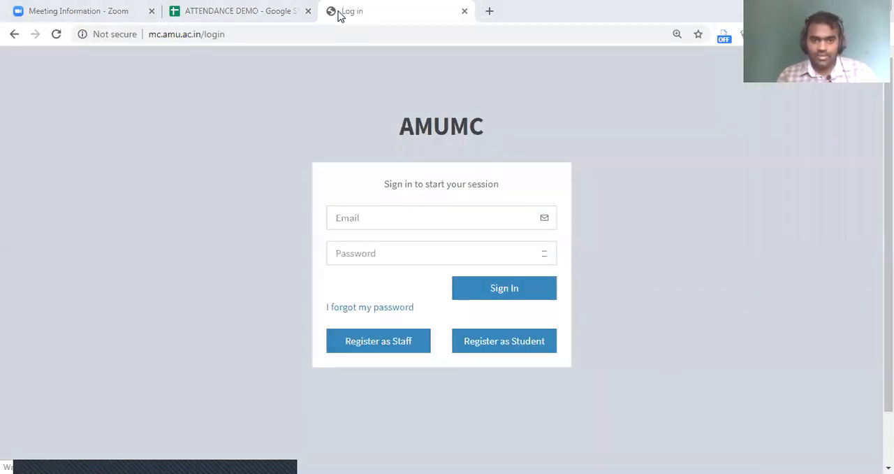
# Sign in to the AMUMC portal with the saved Gmail login, filling in its e-mail and password.
pyautogui.click(426, 215)
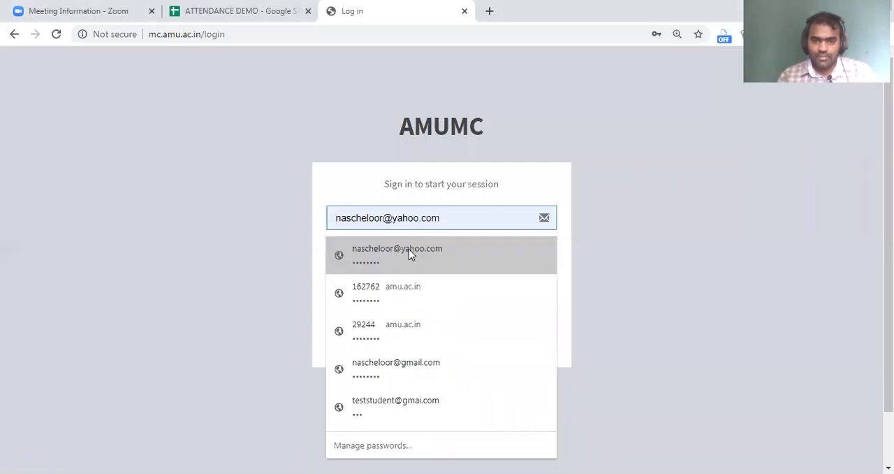
pyautogui.click(403, 370)
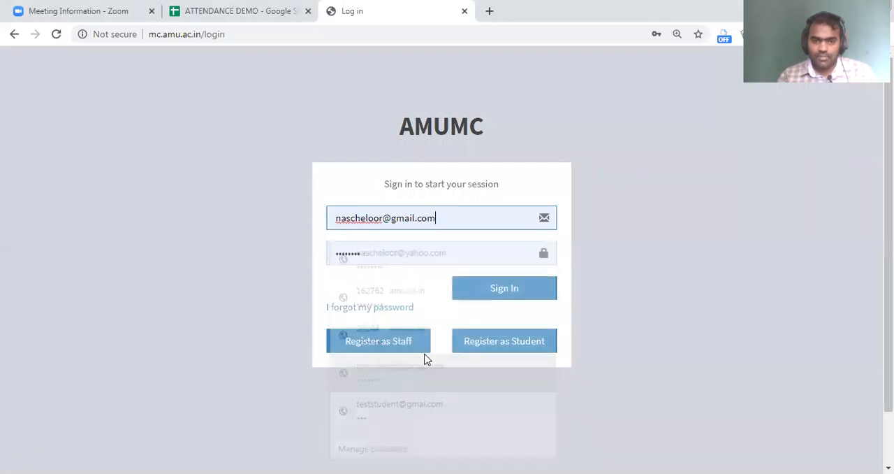
pyautogui.click(499, 289)
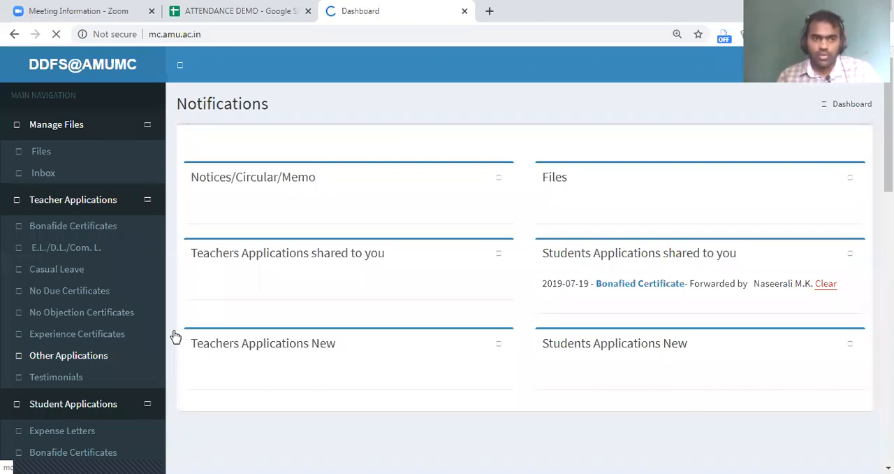
# Open the Mark Attendance form and choose DEPARTMENT OF EDUCATION as the department and B.Ed. as the course.
pyautogui.scroll(-15, 70, 322)
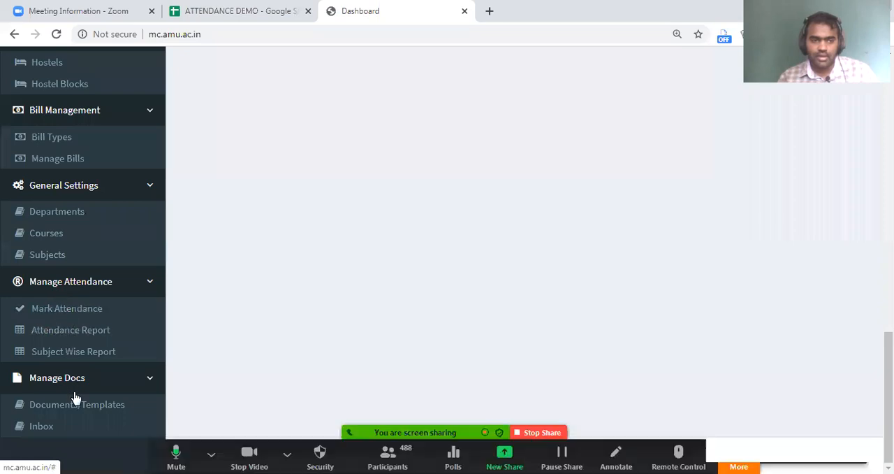
pyautogui.click(70, 318)
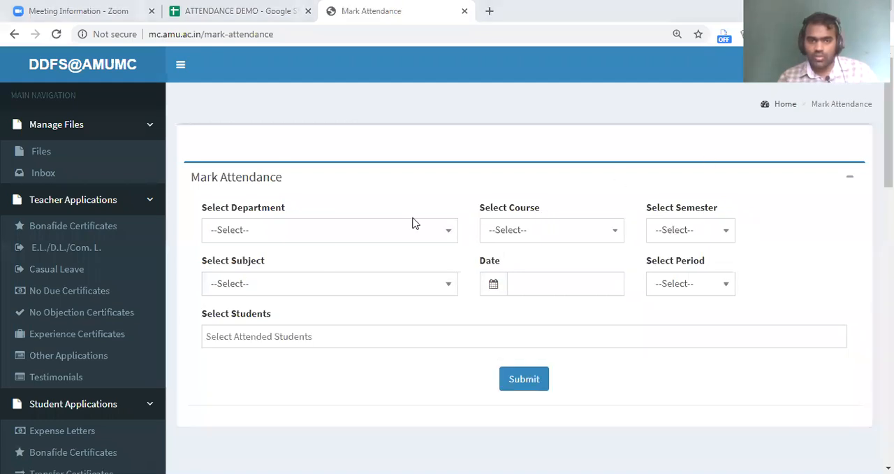
pyautogui.click(306, 236)
pyautogui.click(313, 357)
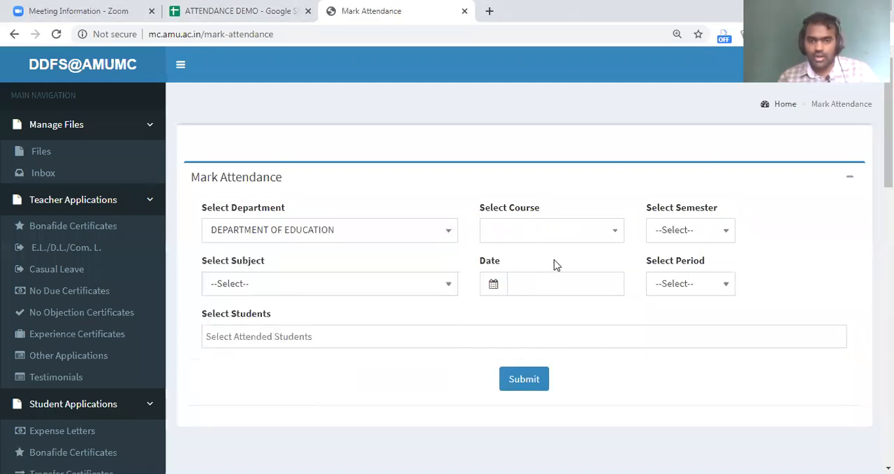
pyautogui.click(561, 236)
pyautogui.click(544, 306)
# Set the semester to 2 and try to pick a subject for it.
pyautogui.click(704, 232)
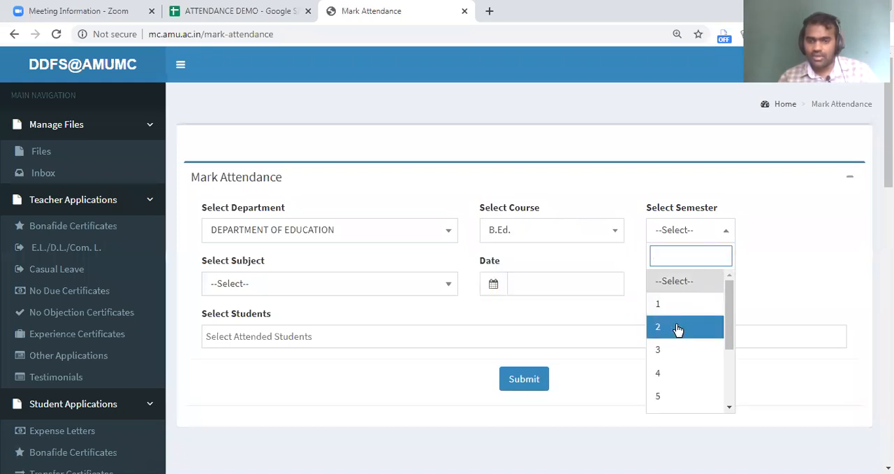
pyautogui.click(678, 327)
pyautogui.click(294, 286)
pyautogui.click(274, 419)
pyautogui.click(320, 284)
pyautogui.click(325, 284)
# Set the semester to 1 and choose the subject BED1001 - Education and the National Context.
pyautogui.click(674, 232)
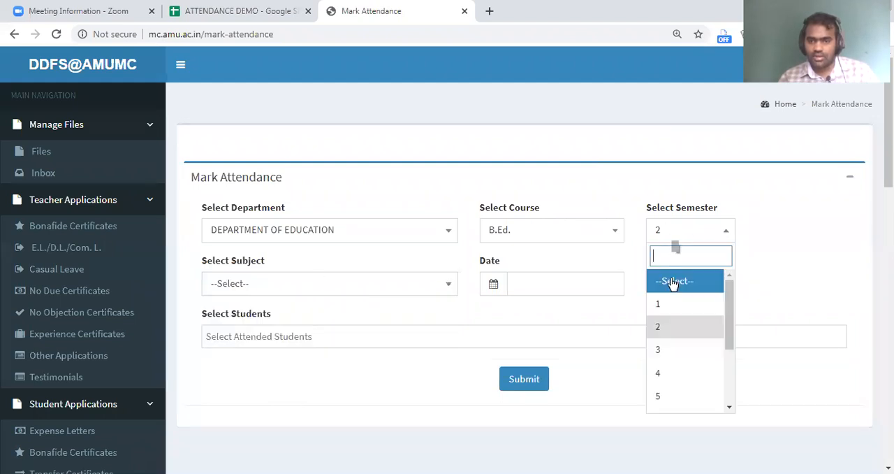
pyautogui.click(363, 283)
pyautogui.click(317, 368)
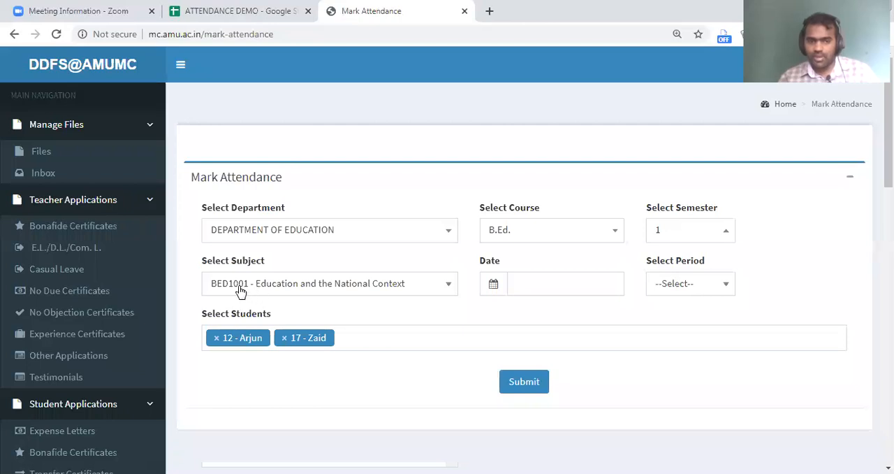
# Remove the first student from the attended list and submit the attendance dated 05/05/2020.
pyautogui.click(216, 340)
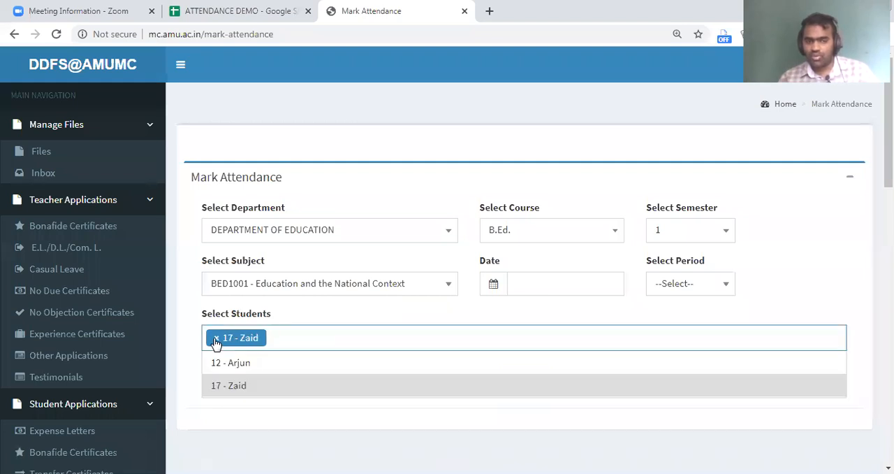
pyautogui.click(189, 301)
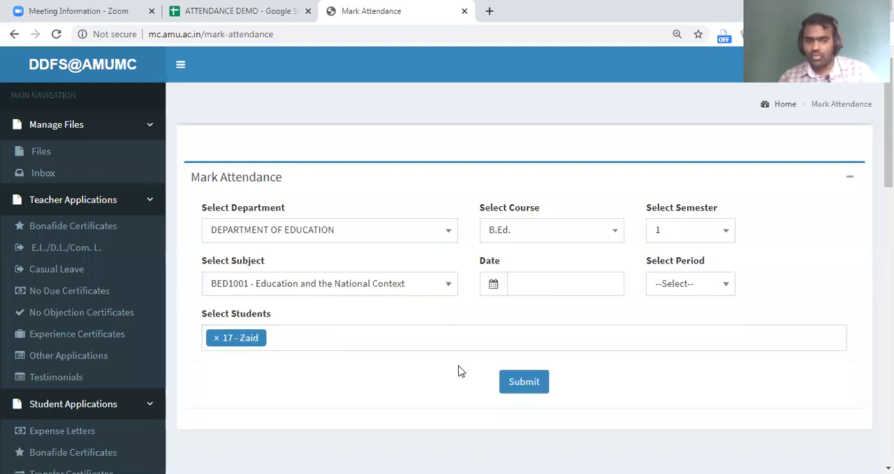
pyautogui.click(531, 383)
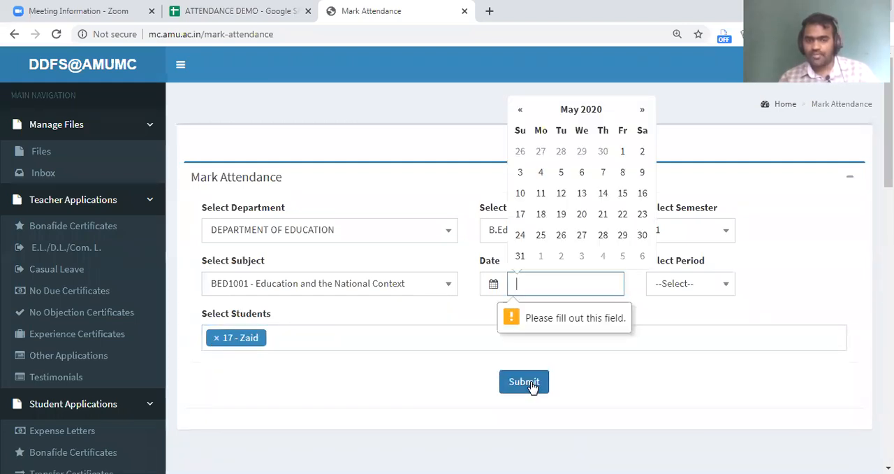
pyautogui.click(557, 194)
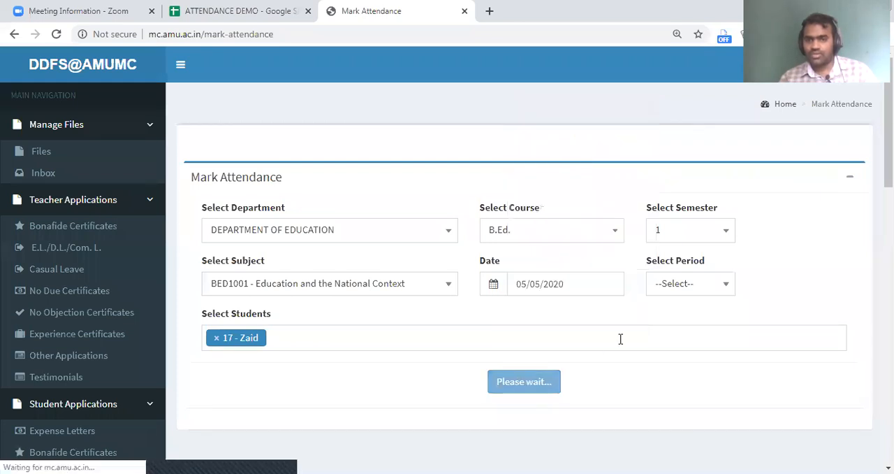
pyautogui.click(675, 290)
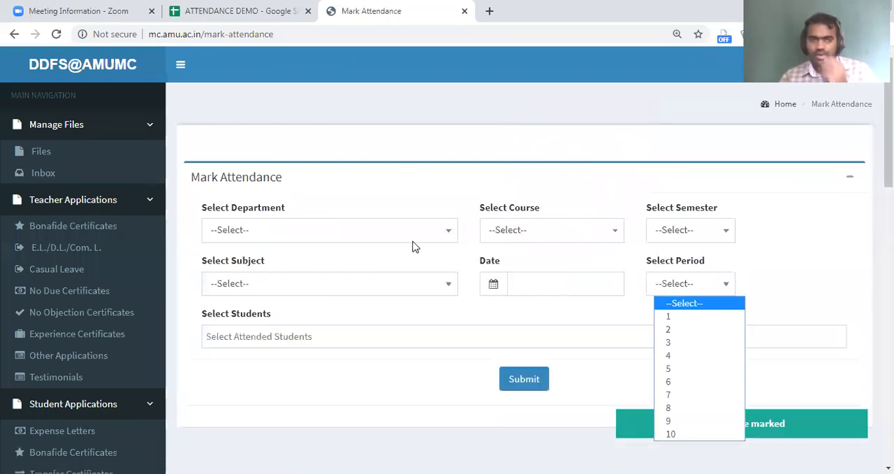
# Return to the ATTENDANCE DEMO spreadsheet, look at its sharing options for adding people, and close them without changes.
pyautogui.click(236, 10)
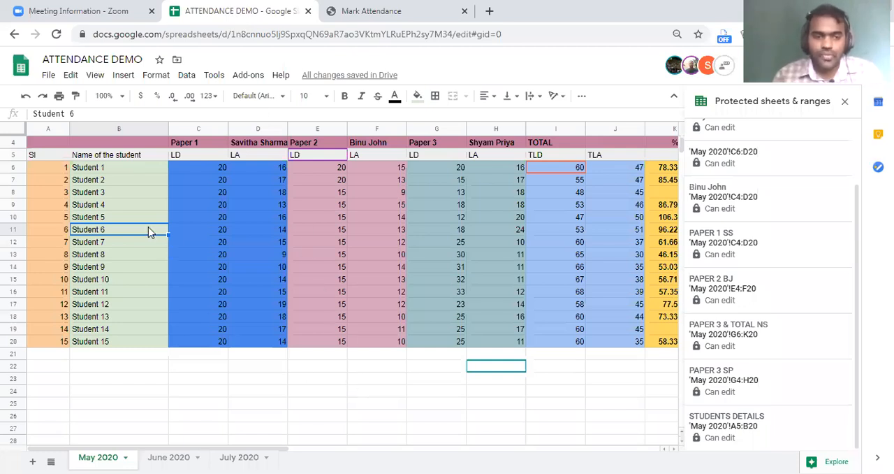
pyautogui.click(378, 378)
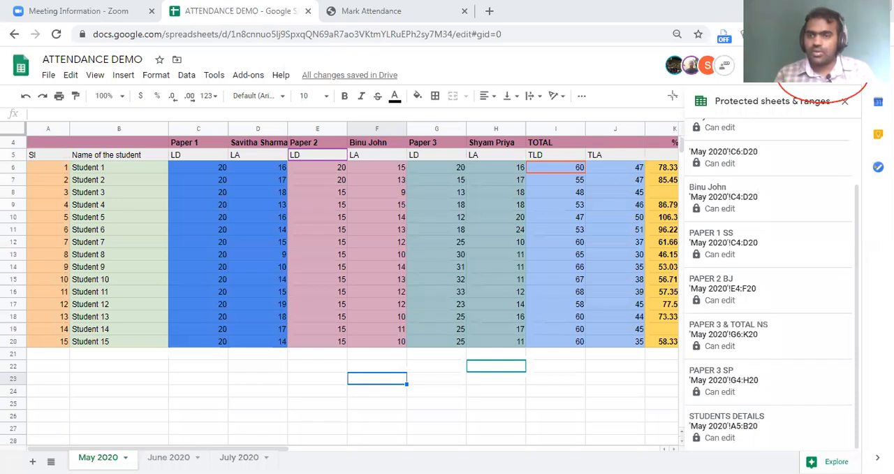
pyautogui.click(824, 66)
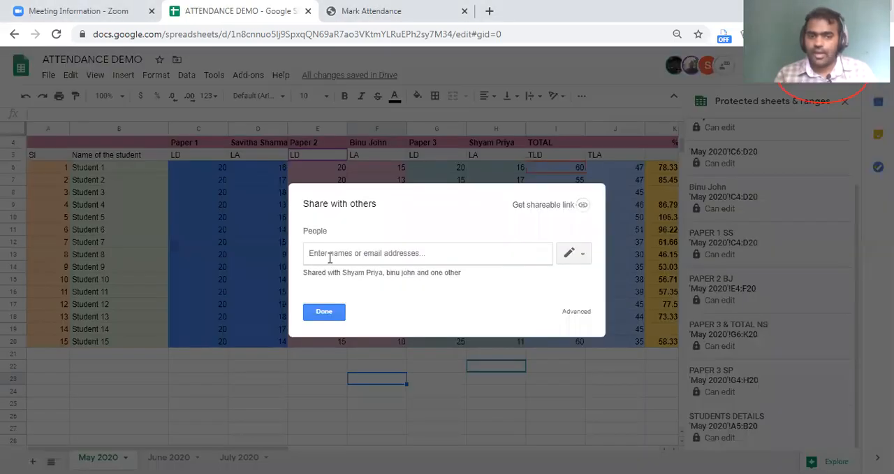
pyautogui.press('Escape')
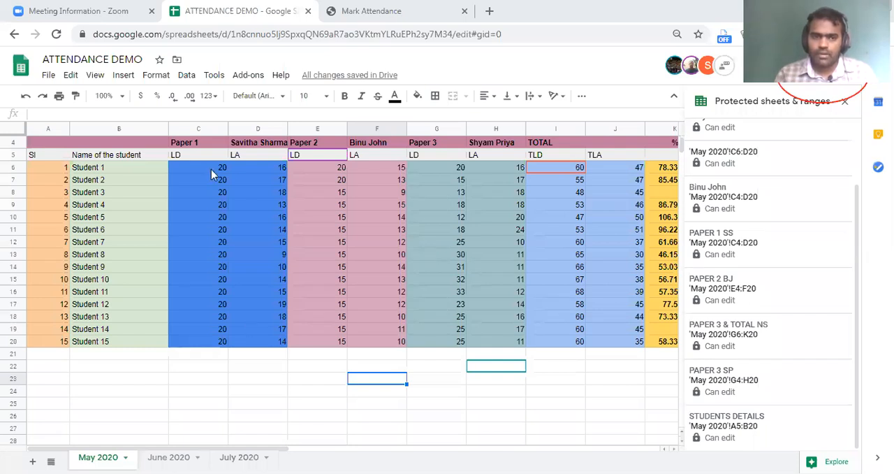
pyautogui.click(258, 316)
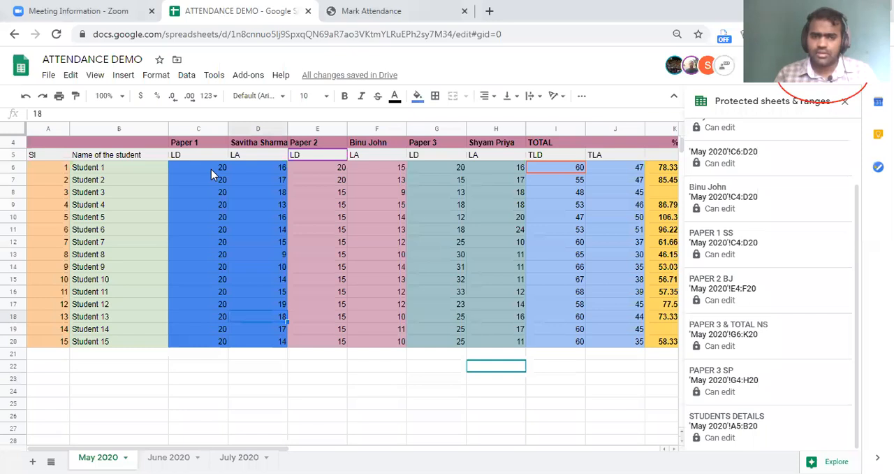
pyautogui.moveTo(211, 169); pyautogui.dragTo(244, 307)
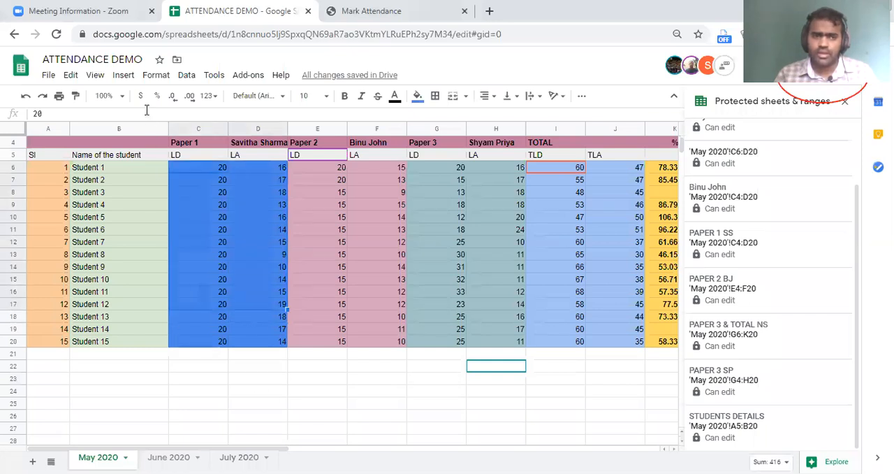
pyautogui.click(123, 75)
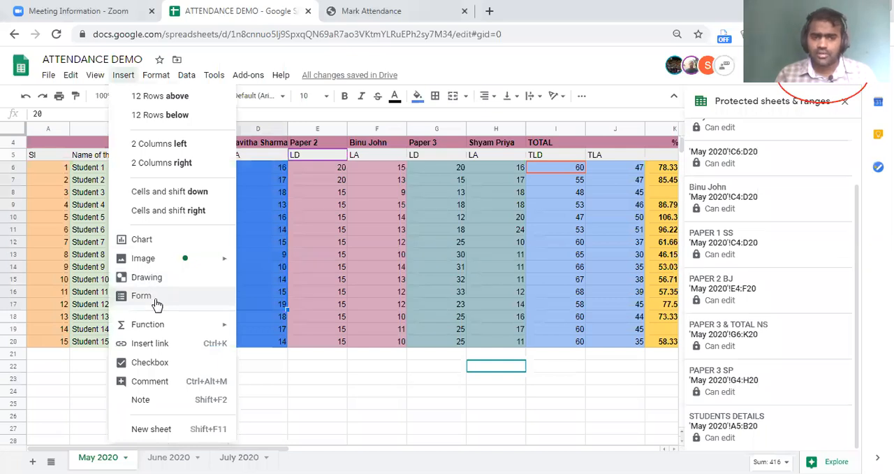
pyautogui.press('Escape')
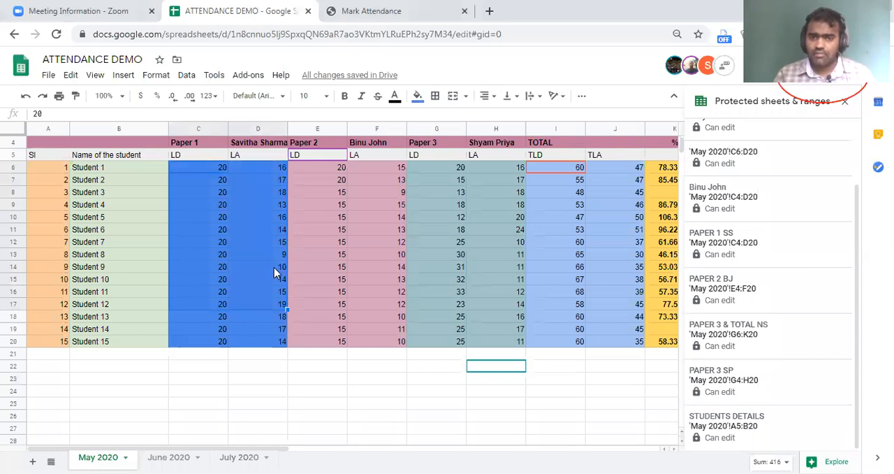
pyautogui.click(316, 380)
pyautogui.scroll(-5, 359, 369)
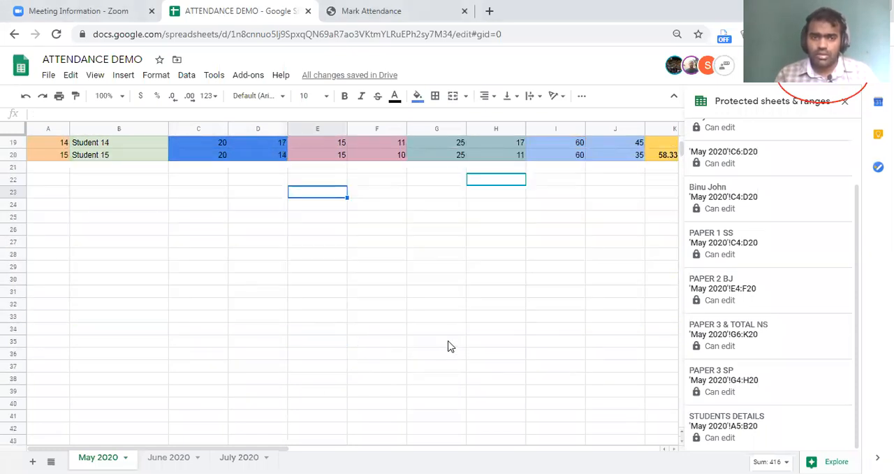
# Delete the column chart that covers the student rows on the May 2020 sheet.
pyautogui.scroll(-3, 450, 347)
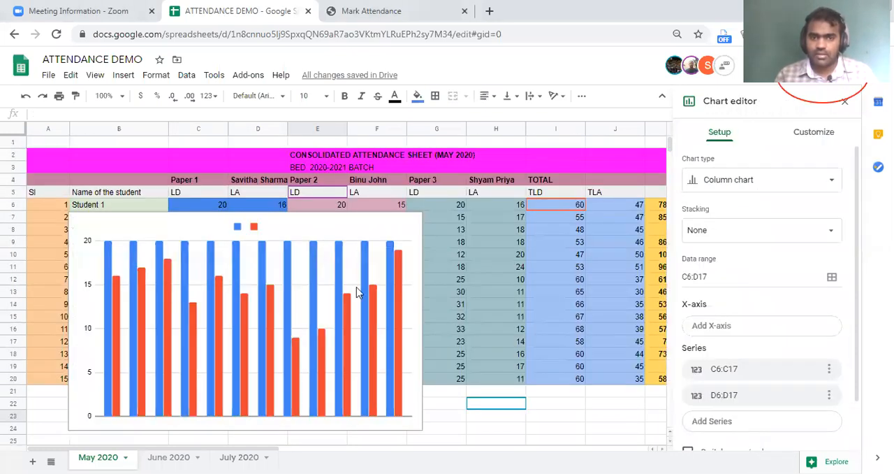
pyautogui.click(324, 312)
pyautogui.press('Delete')
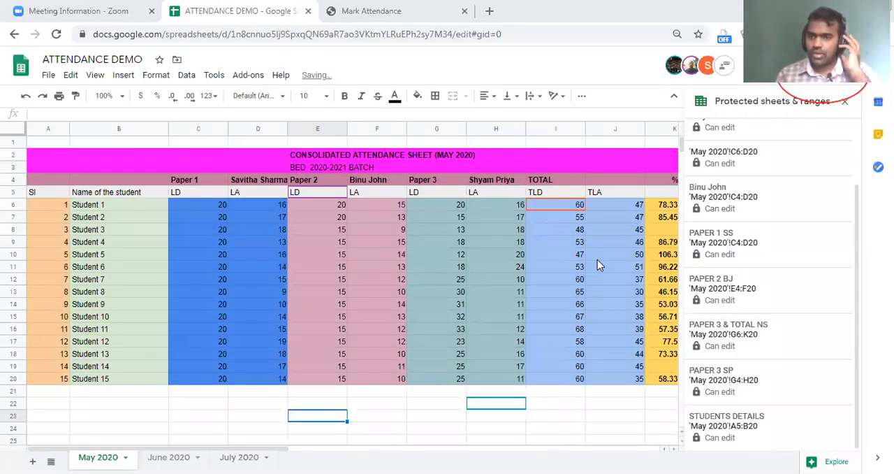
# Publish the entire document to the web as an embed, then close the publishing dialog.
pyautogui.click(49, 77)
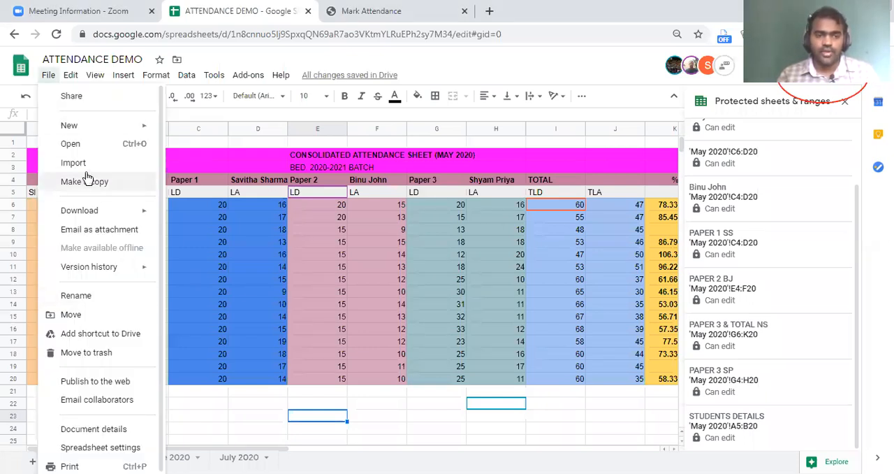
pyautogui.click(226, 207)
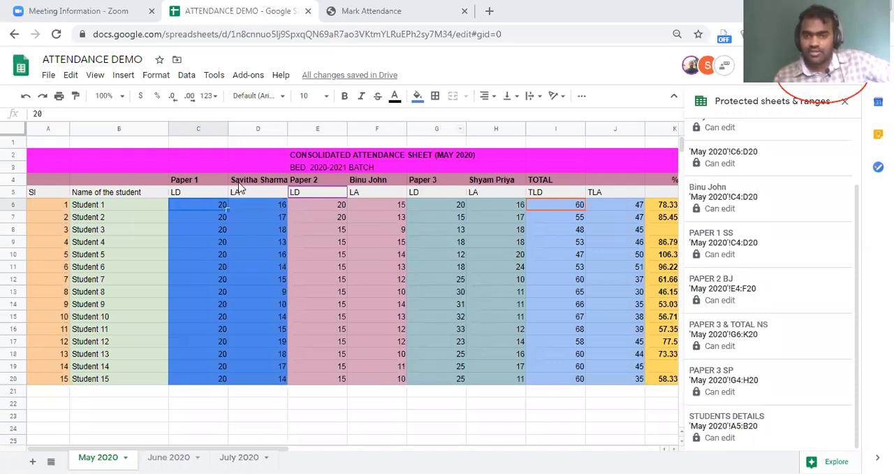
pyautogui.click(47, 76)
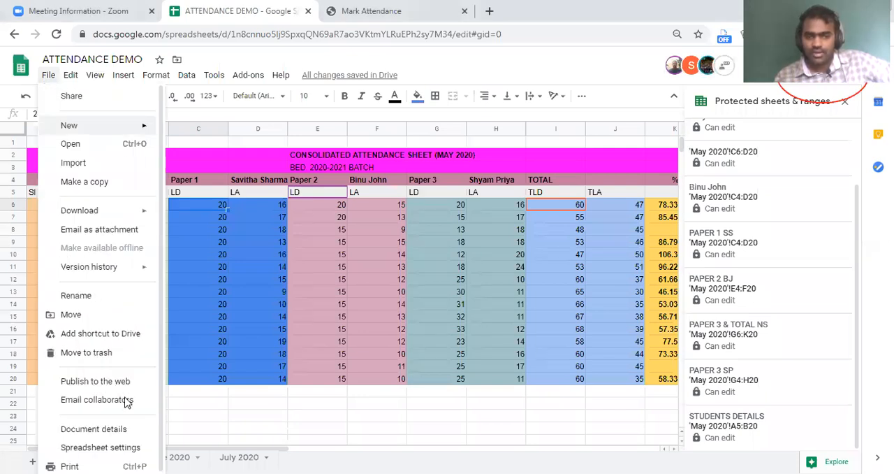
pyautogui.click(130, 381)
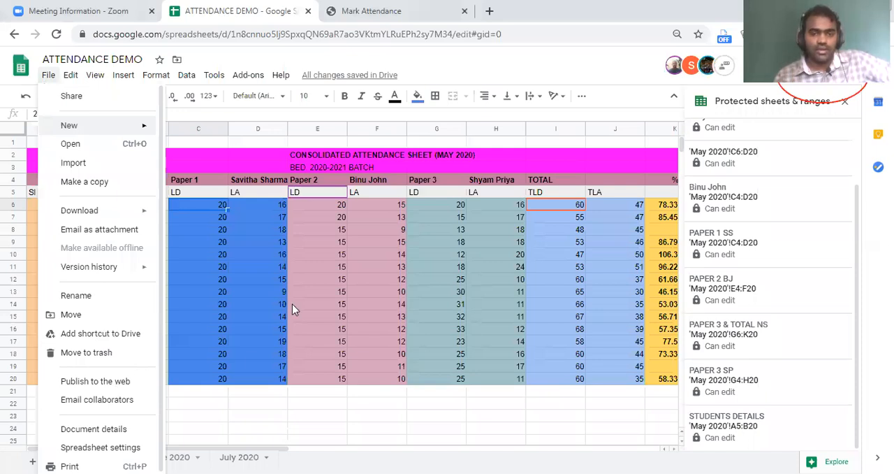
pyautogui.click(431, 251)
pyautogui.click(369, 278)
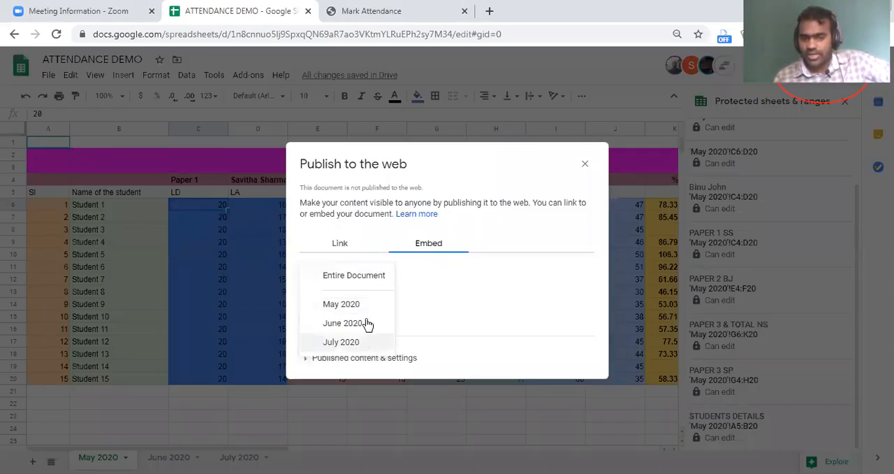
pyautogui.press('Escape')
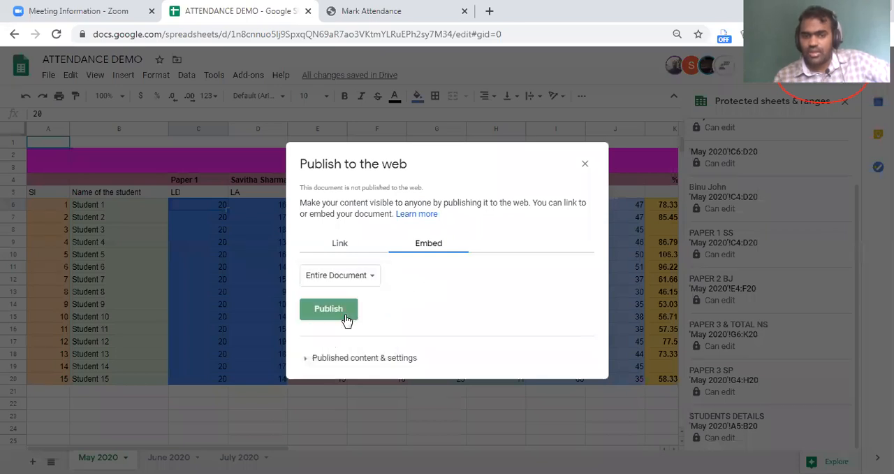
pyautogui.click(348, 316)
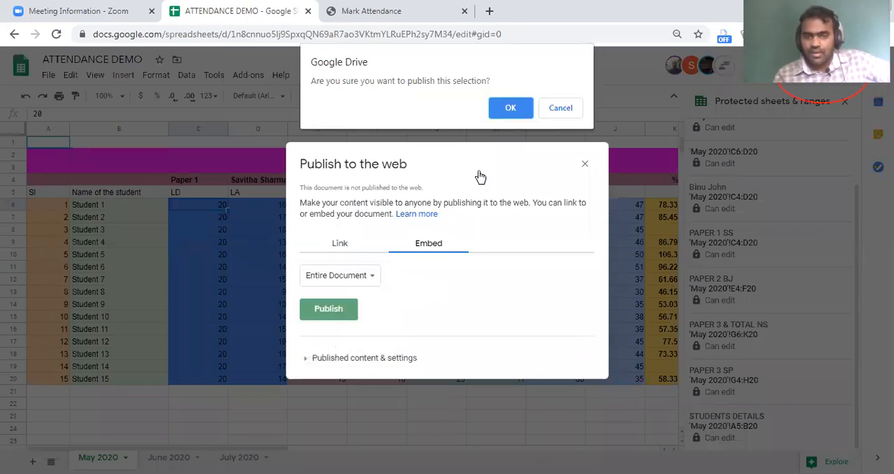
pyautogui.click(509, 111)
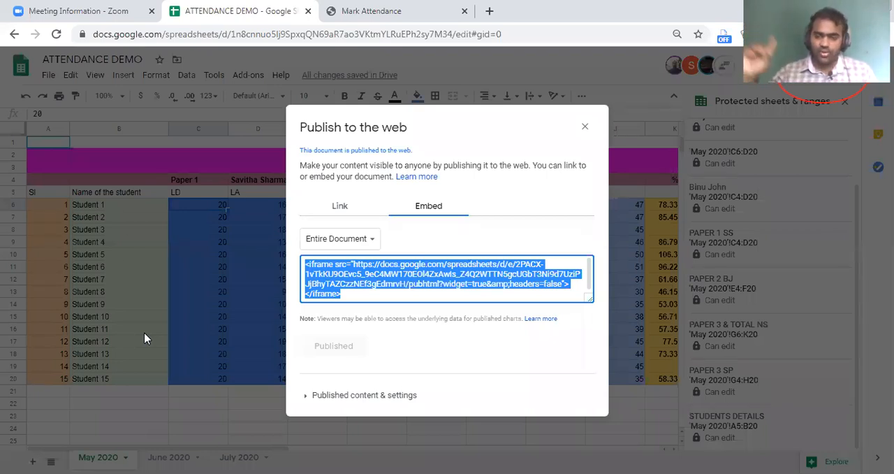
pyautogui.click(586, 127)
# Look at the file formats offered for emailing the spreadsheet as an attachment, and cancel without sending.
pyautogui.click(48, 76)
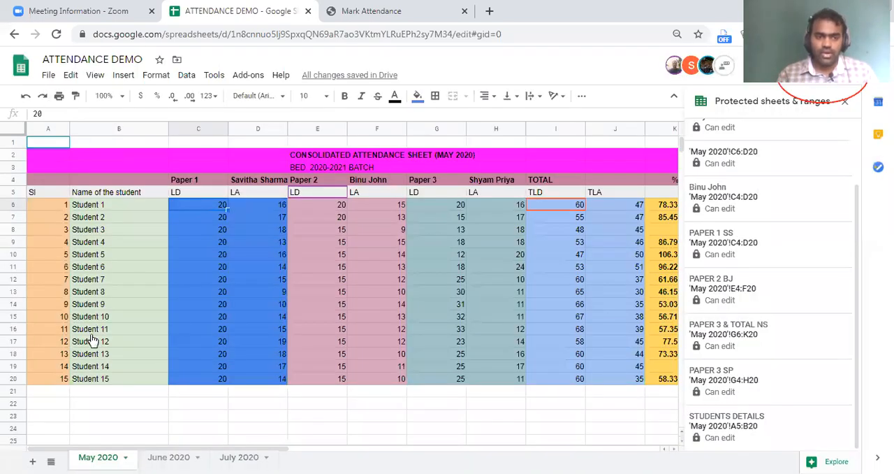
pyautogui.click(79, 210)
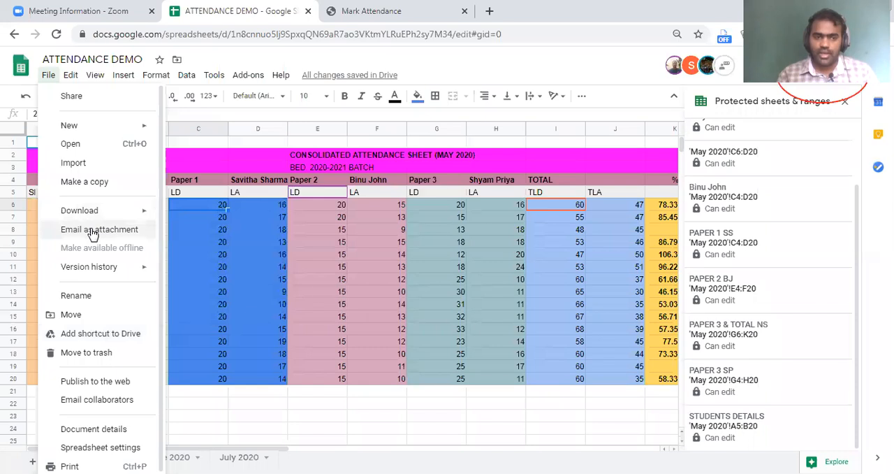
pyautogui.press('Escape')
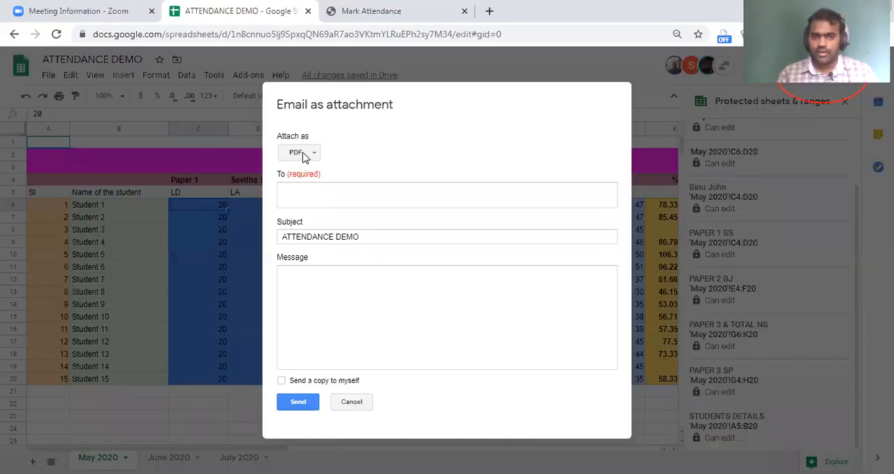
pyautogui.click(299, 153)
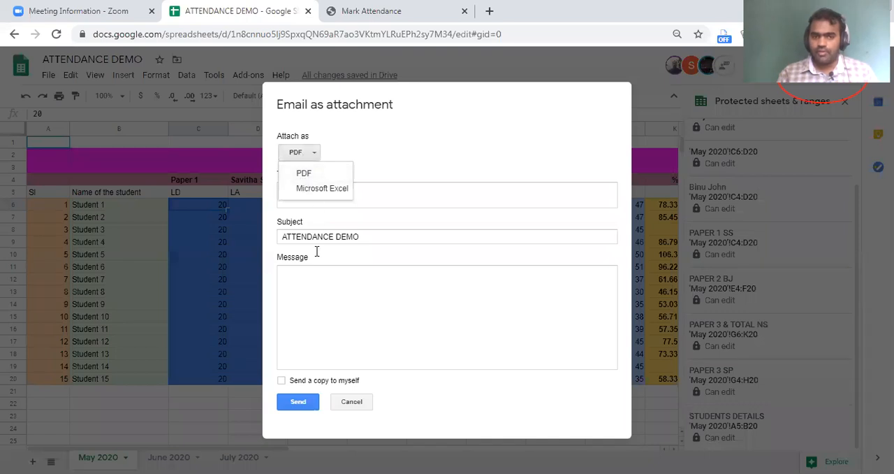
pyautogui.click(355, 403)
pyautogui.click(352, 401)
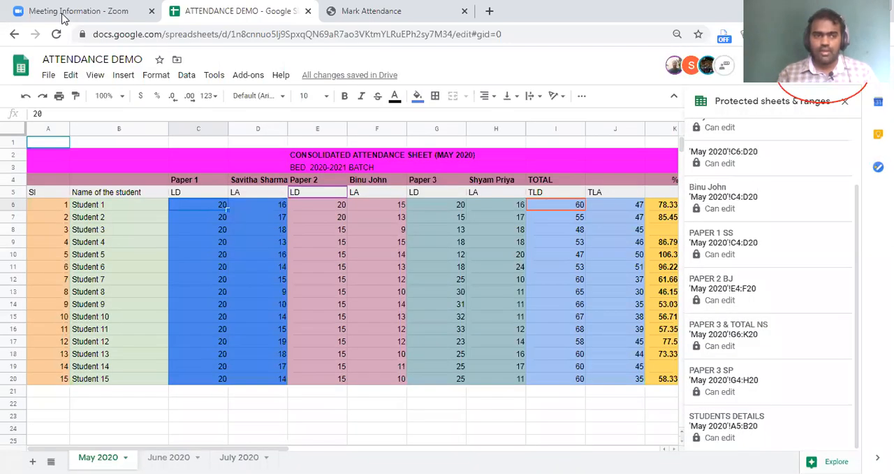
# Open the spreadsheet's version history, examine which collaborator edited which cells, and return to the sheet.
pyautogui.click(50, 76)
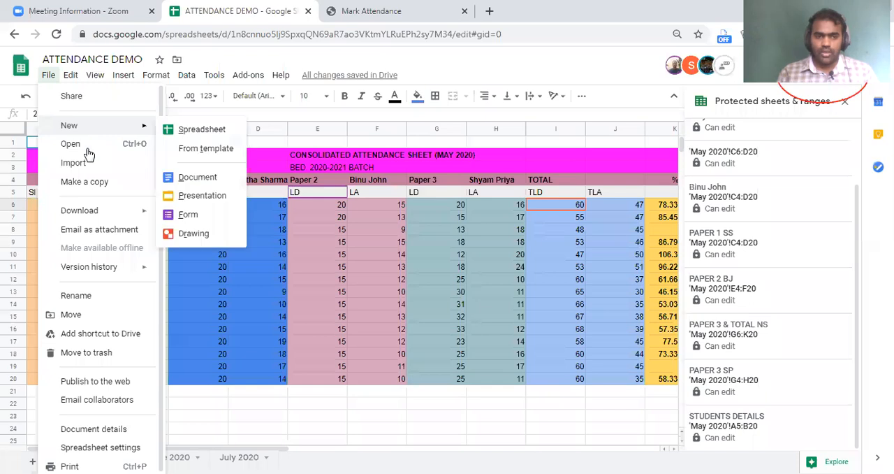
pyautogui.moveTo(103, 273)
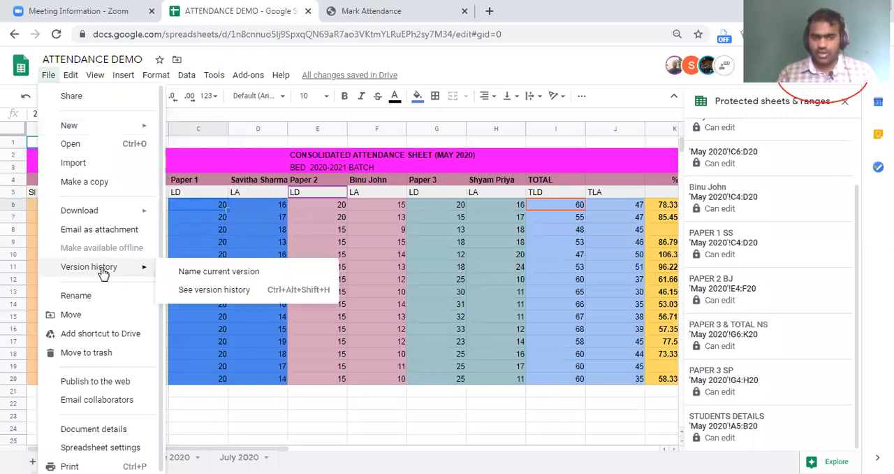
pyautogui.click(260, 296)
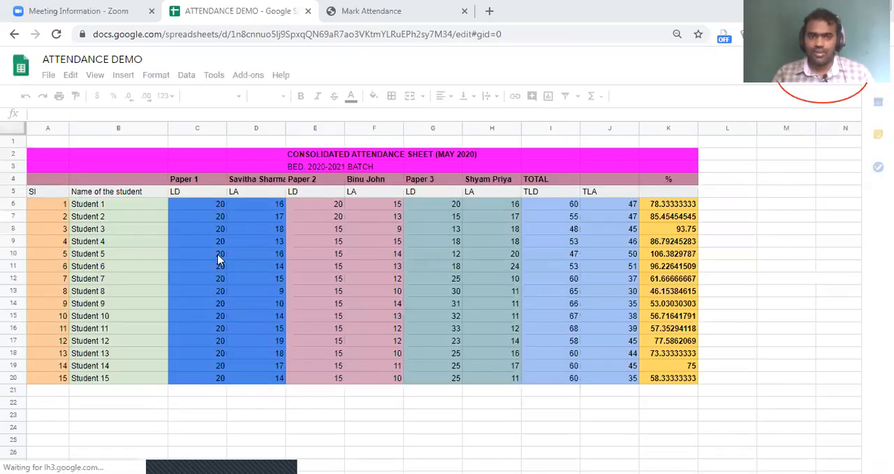
pyautogui.click(47, 75)
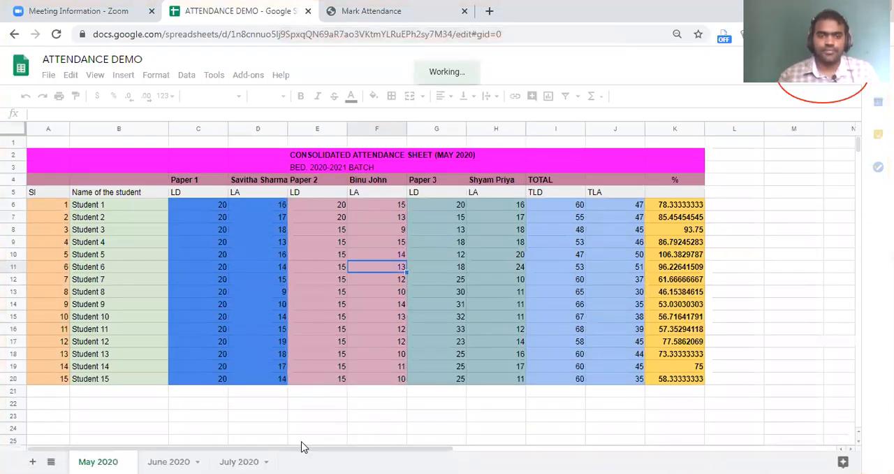
pyautogui.click(374, 381)
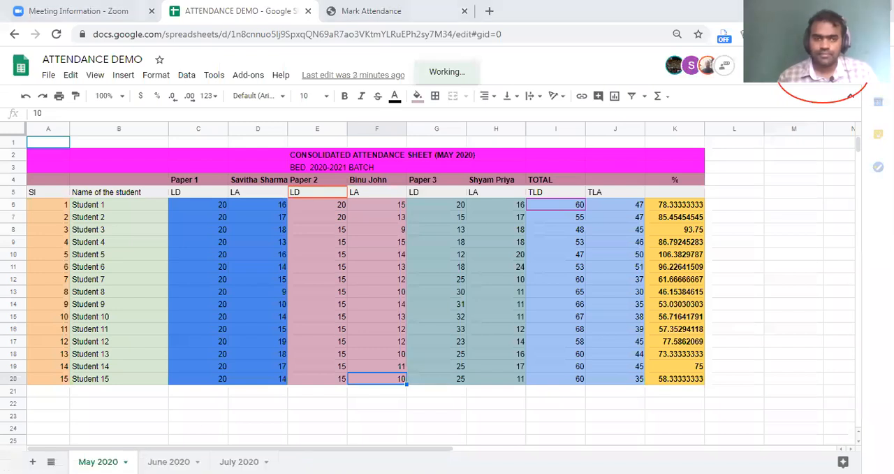
pyautogui.click(48, 74)
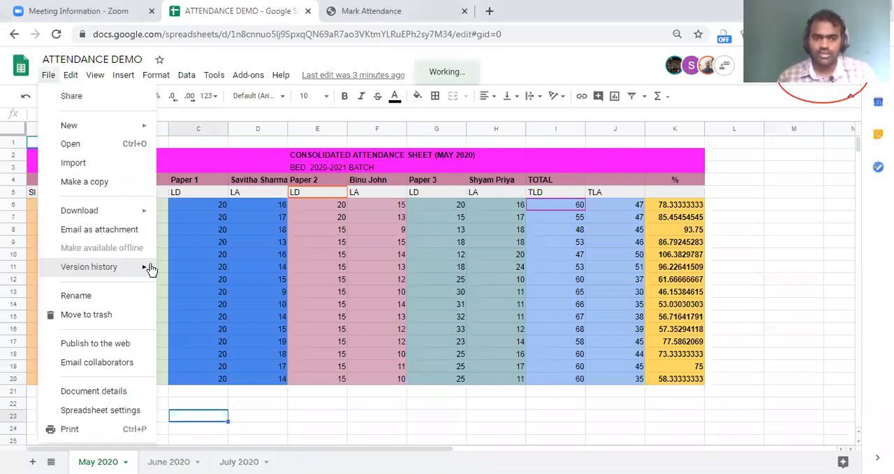
pyautogui.click(269, 290)
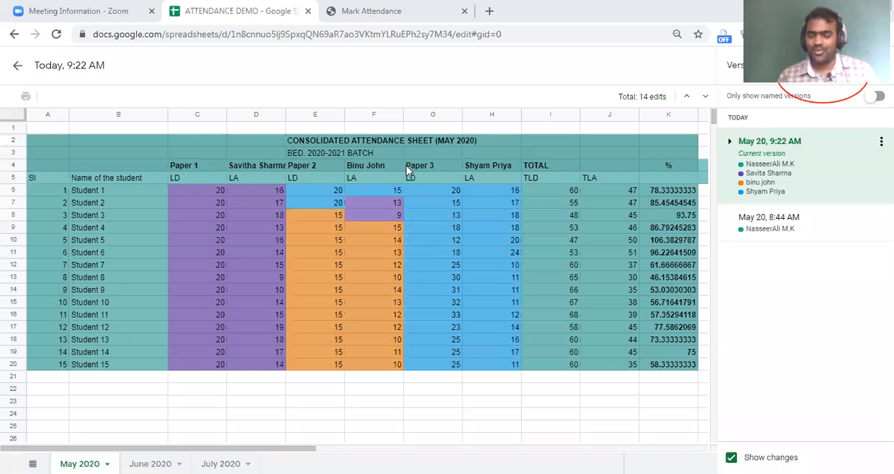
pyautogui.click(18, 69)
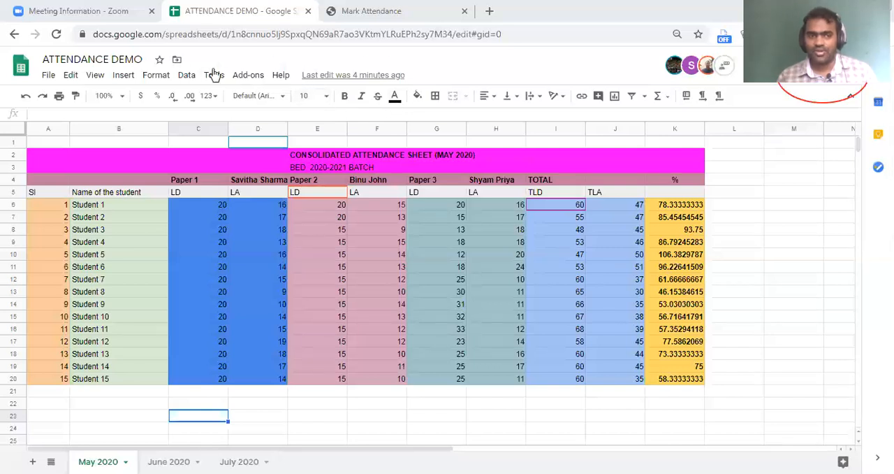
# Go to the Sheets home page, look at uploading a file from the computer, and close the file picker without choosing one.
pyautogui.click(29, 65)
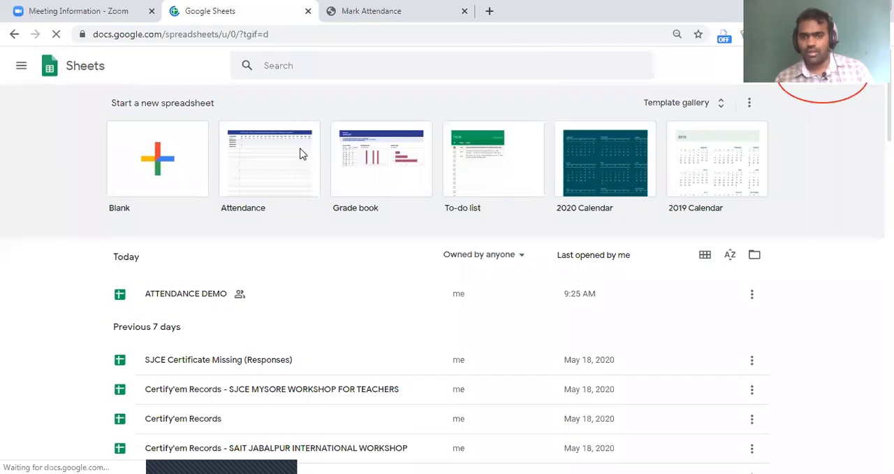
pyautogui.moveTo(779, 281); pyautogui.dragTo(798, 283)
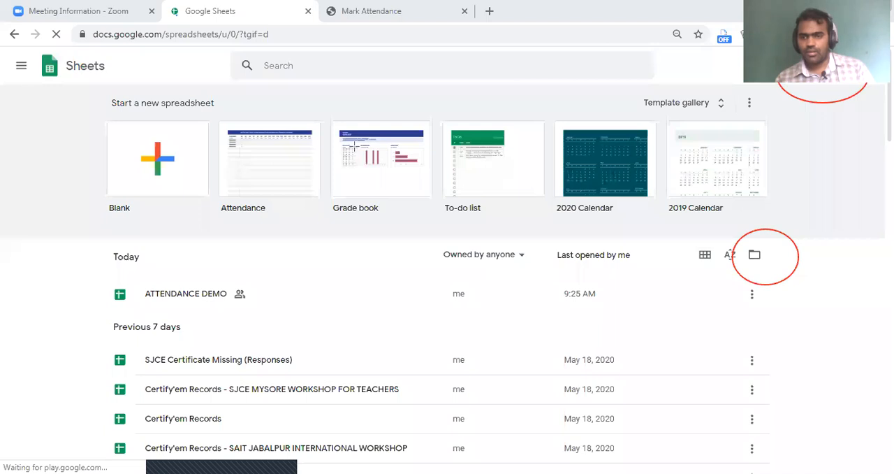
pyautogui.click(755, 256)
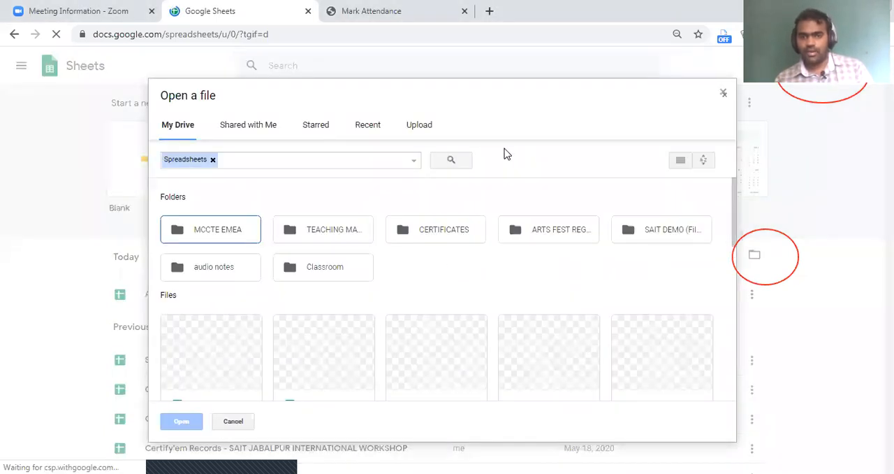
pyautogui.click(419, 125)
pyautogui.click(439, 294)
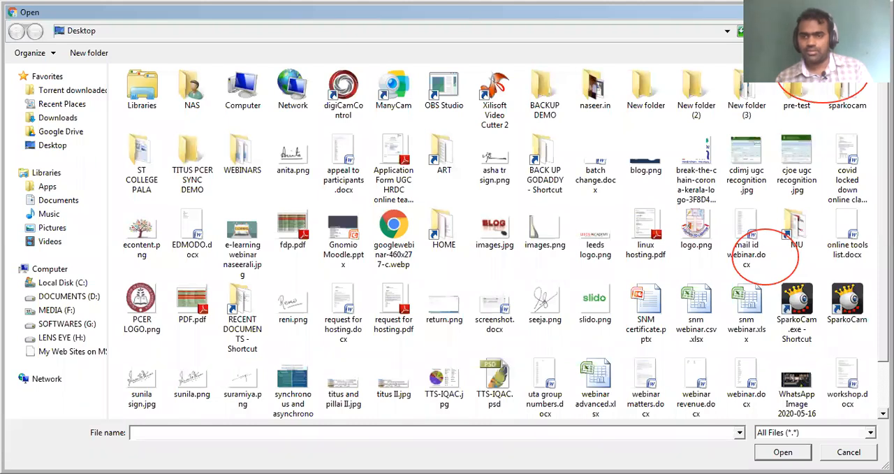
pyautogui.press('Escape')
pyautogui.click(729, 94)
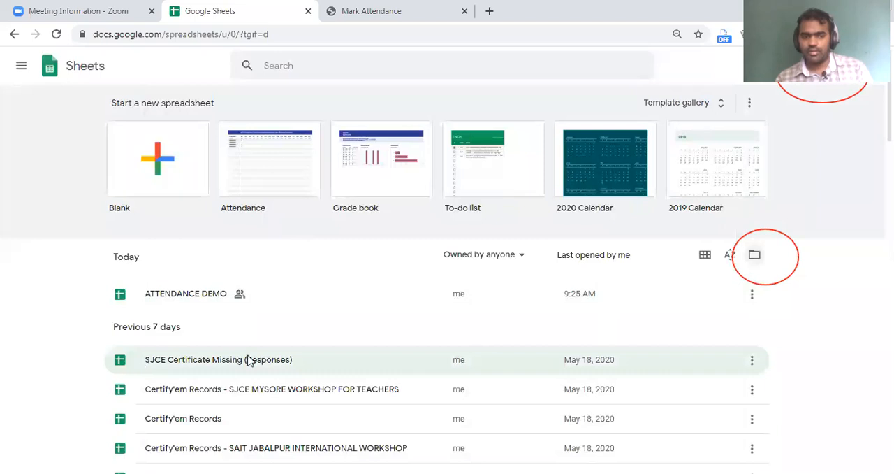
# Reopen the ATTENDANCE DEMO spreadsheet from the list of recent files.
pyautogui.scroll(-4, 245, 356)
pyautogui.scroll(4, 202, 202)
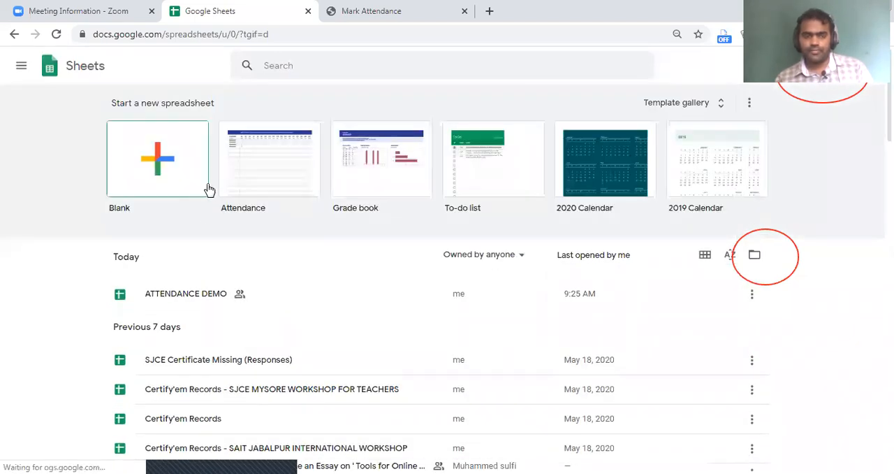
pyautogui.click(183, 301)
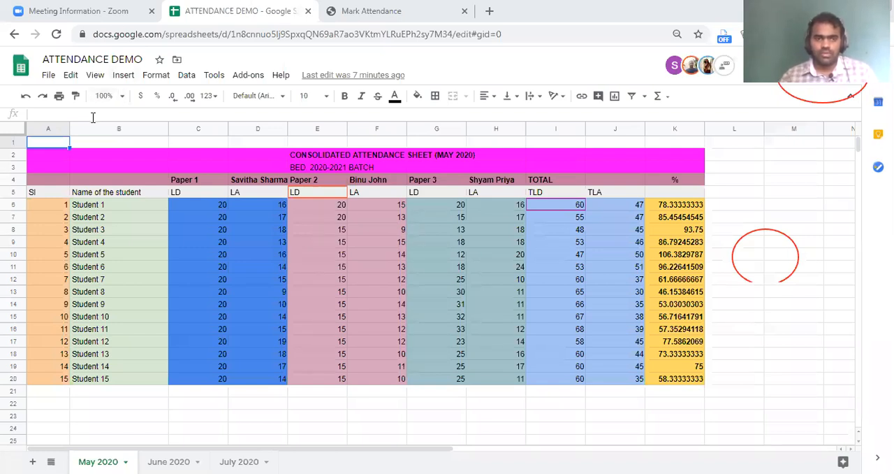
# Download the ATTENDANCE DEMO spreadsheet as a PDF document.
pyautogui.click(48, 80)
pyautogui.moveTo(149, 212)
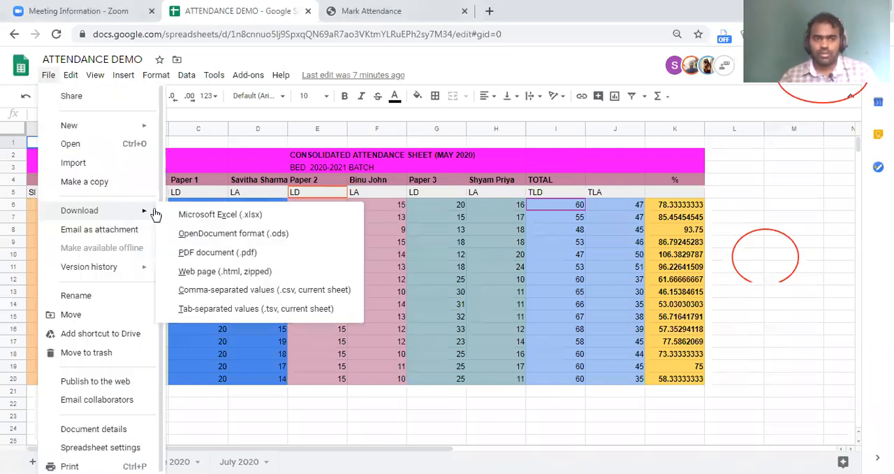
pyautogui.click(239, 246)
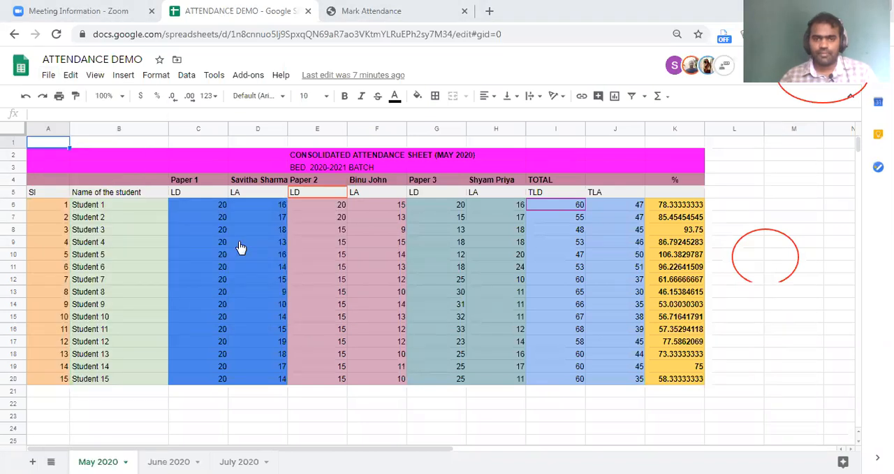